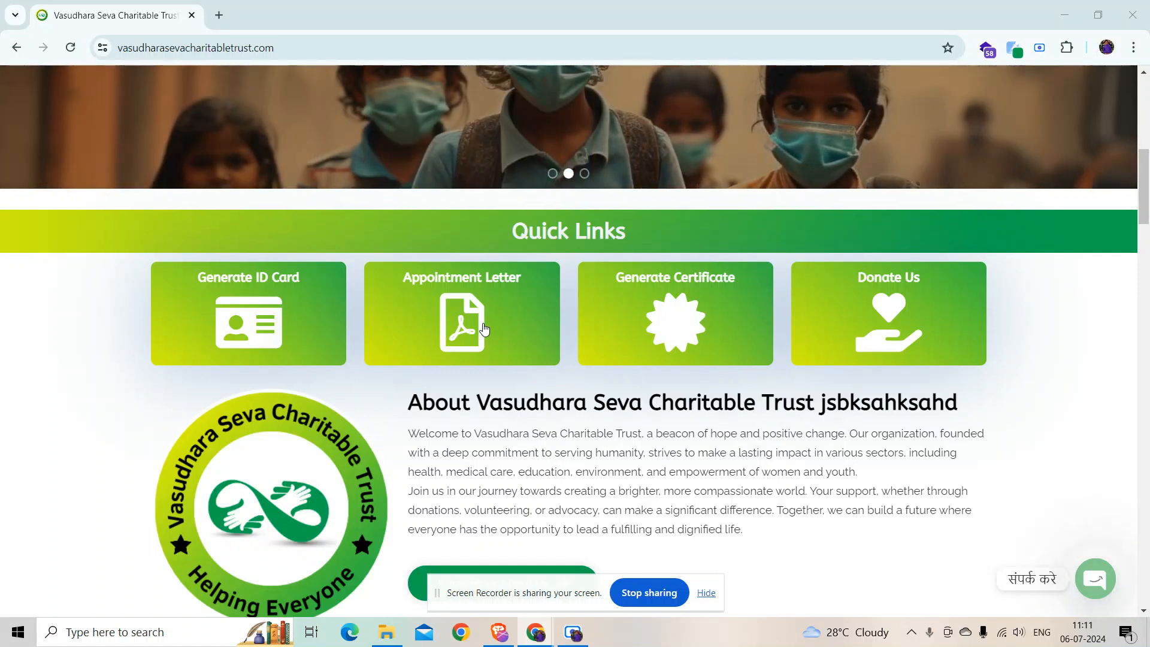
Step: Scroll up and down through the site's page before signing in
scroll(495, 333, "up", 8)
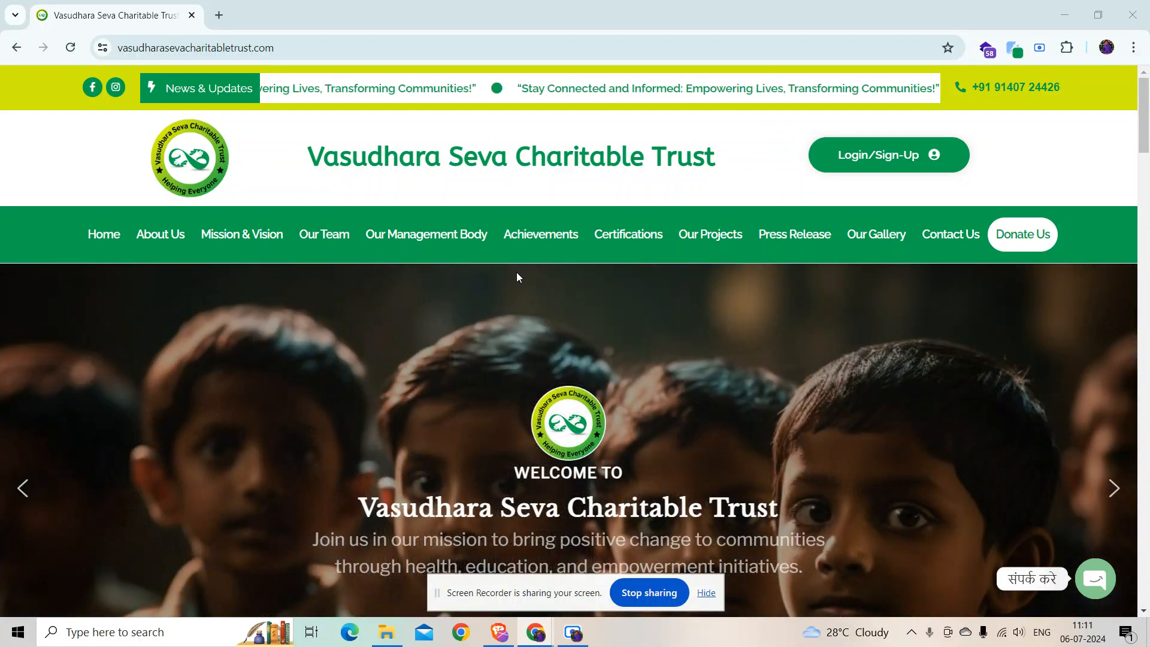
scroll(262, 188, "down", 1)
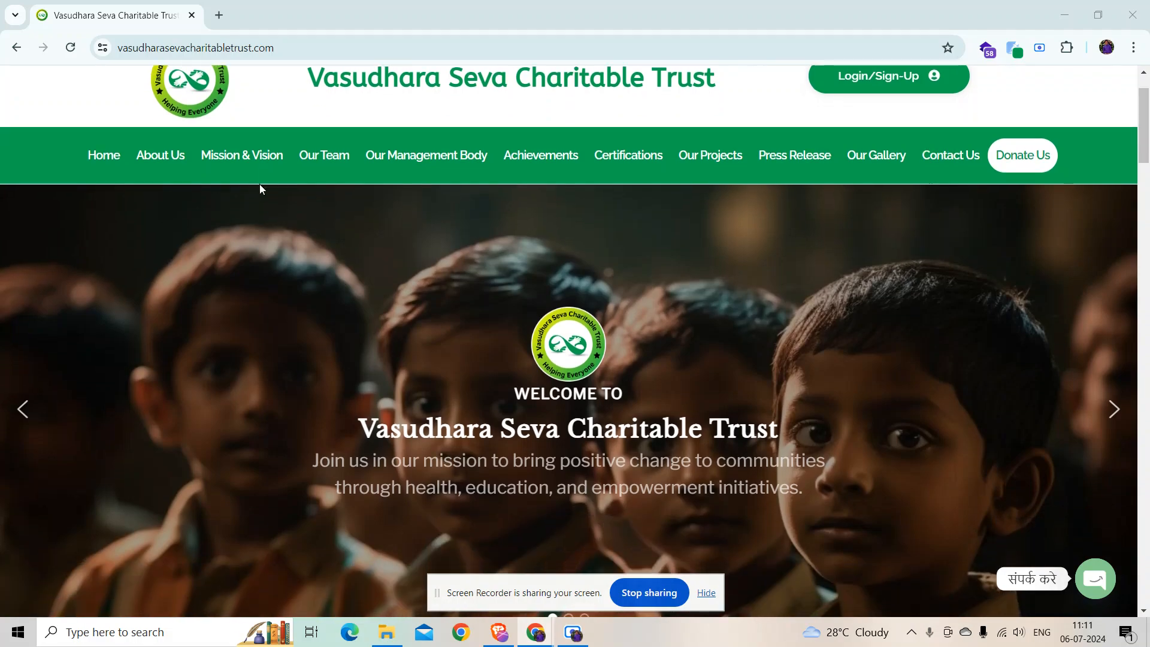
scroll(260, 184, "down", 10)
scroll(260, 191, "down", 10)
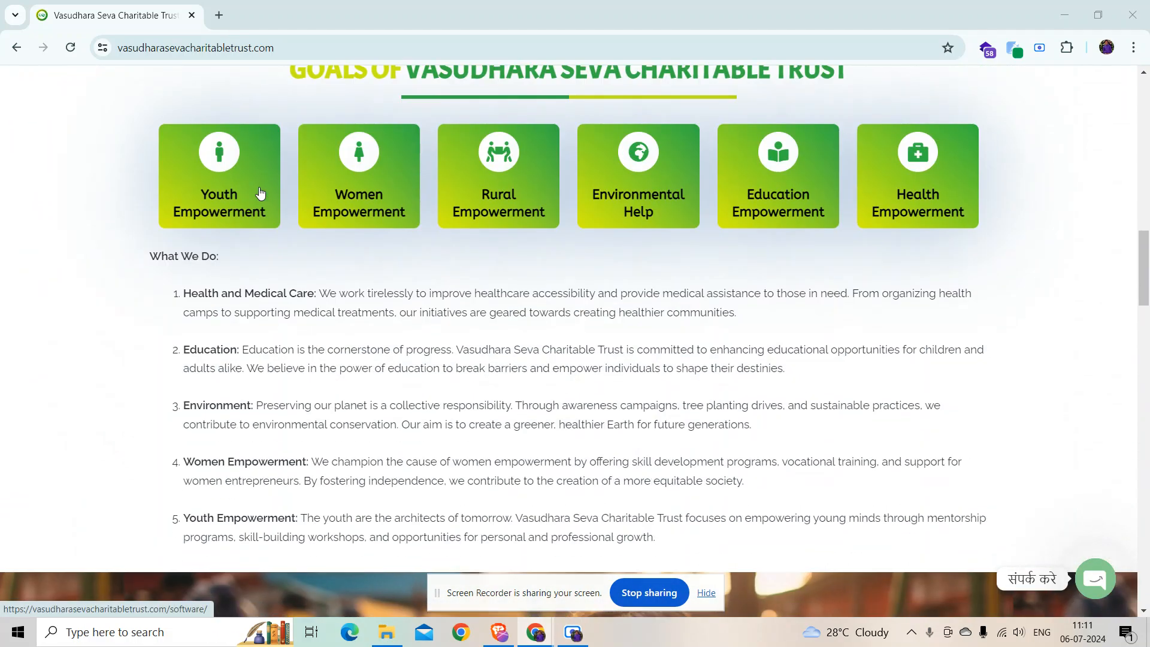
scroll(260, 191, "down", 10)
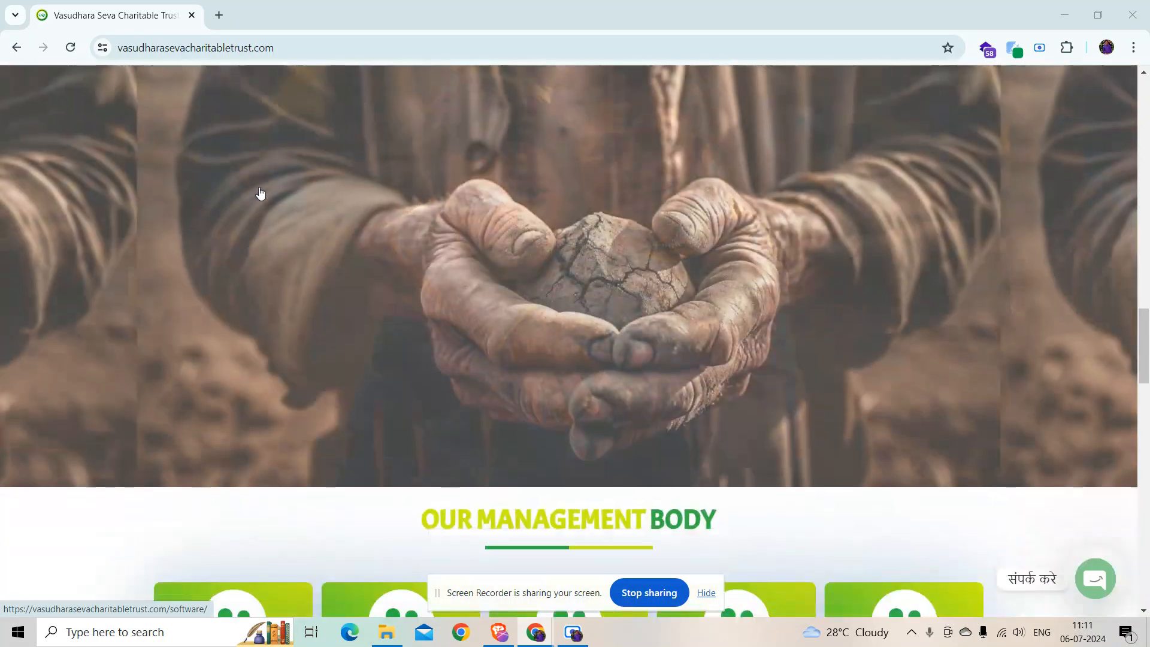
scroll(299, 270, "up", 1)
scroll(327, 305, "up", 20)
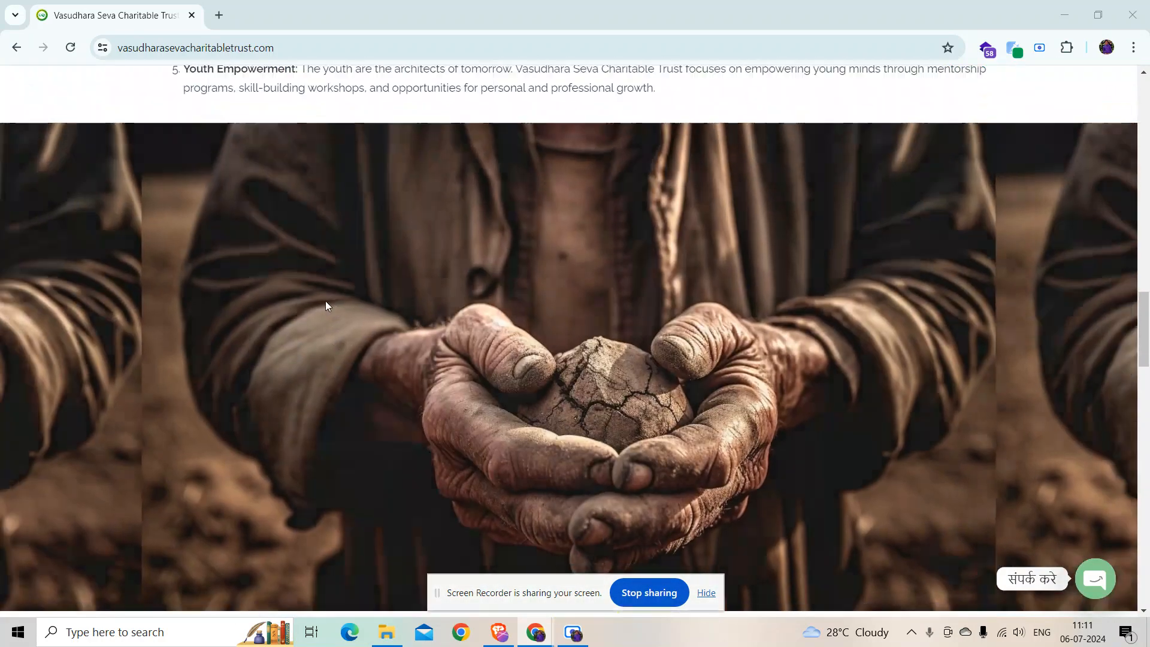
scroll(326, 302, "up", 6)
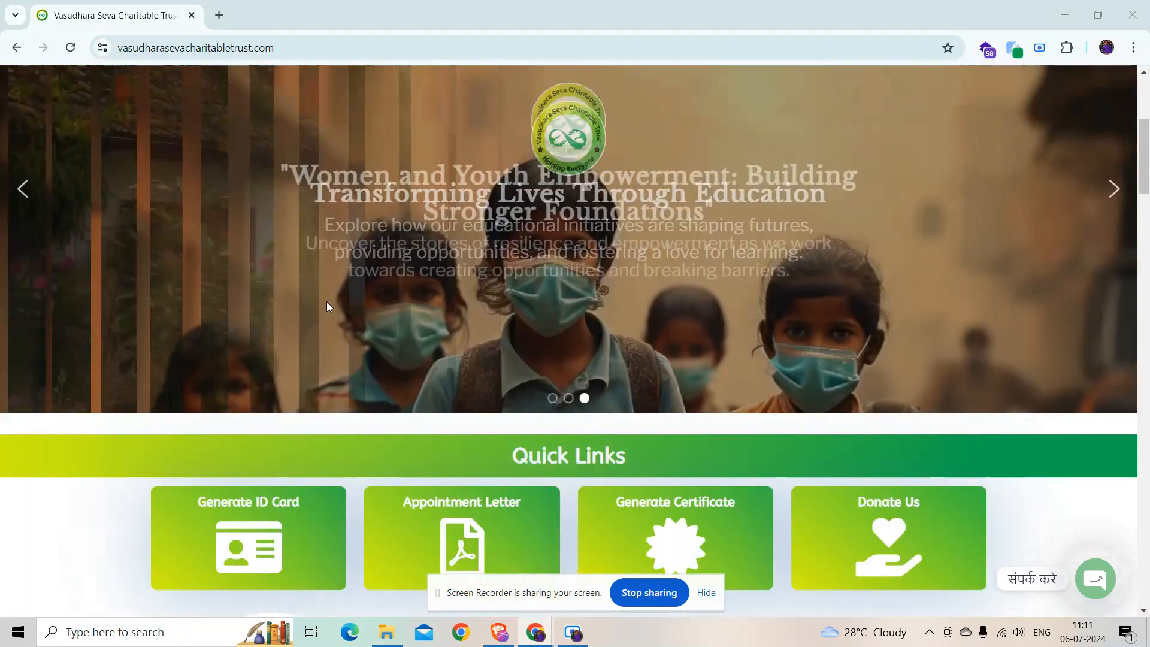
scroll(321, 287, "up", 4)
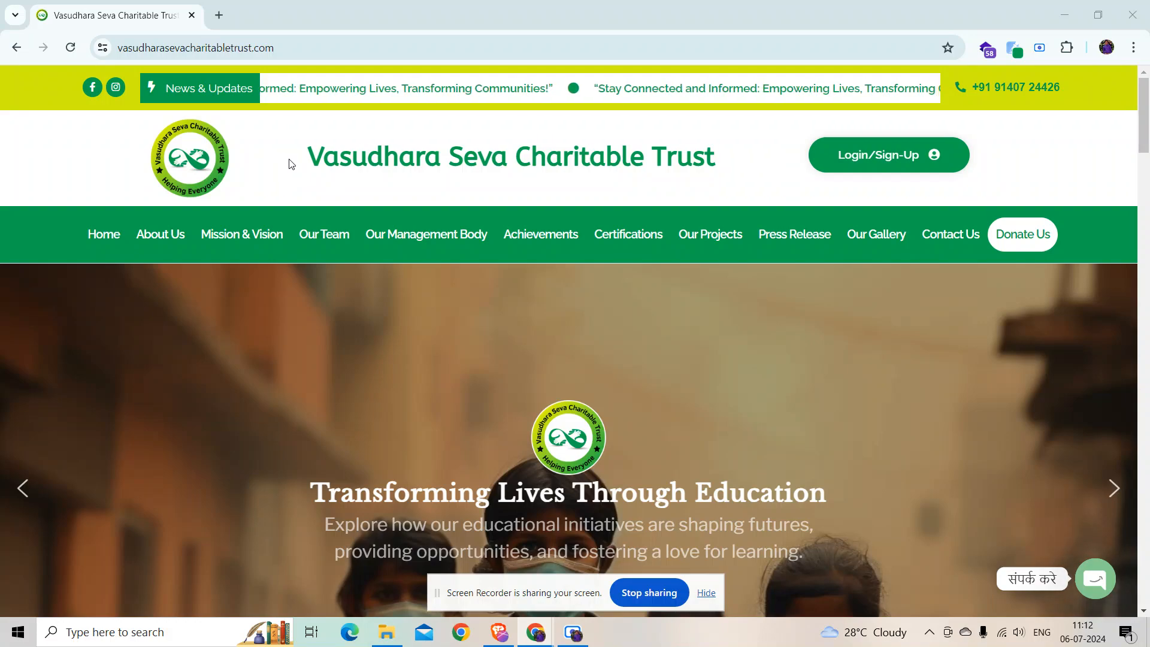
scroll(417, 233, "down", 10)
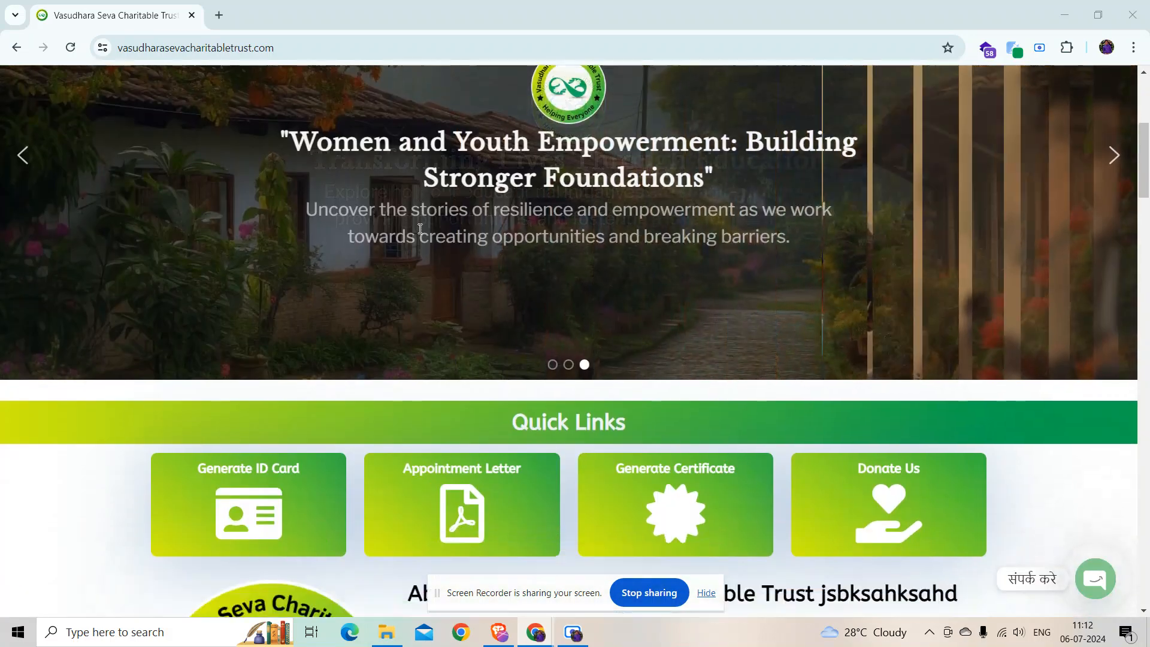
scroll(417, 233, "down", 4)
scroll(416, 234, "up", 13)
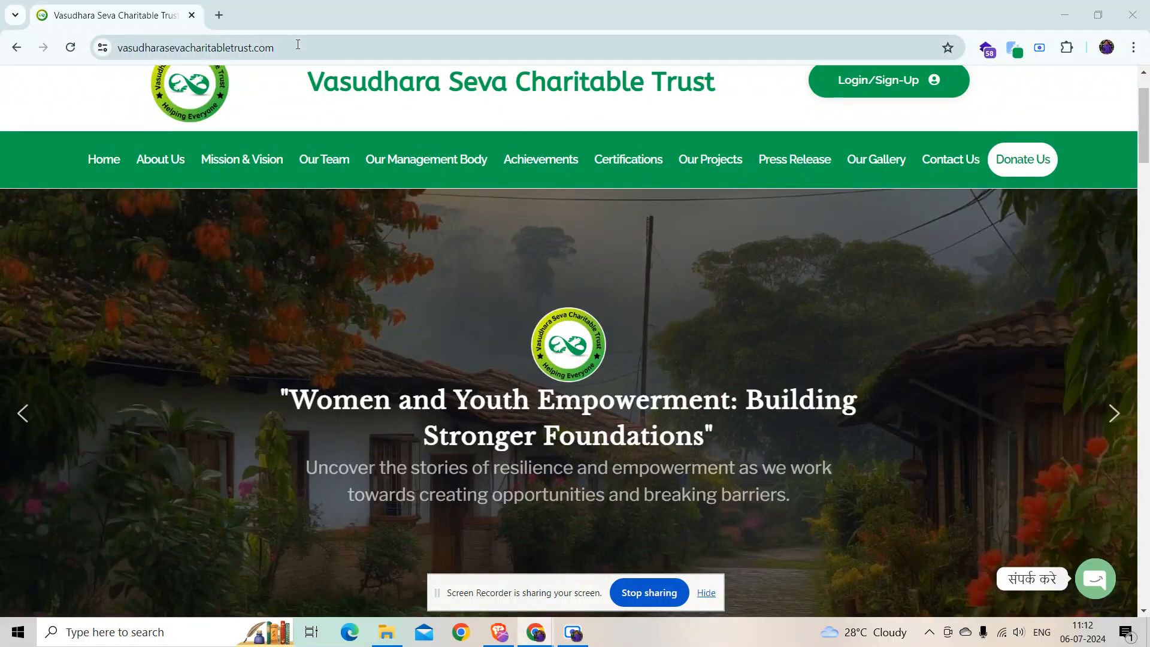
Step: Append /wp-admin to the site address and log in with Remember Me ticked
left_click(302, 48)
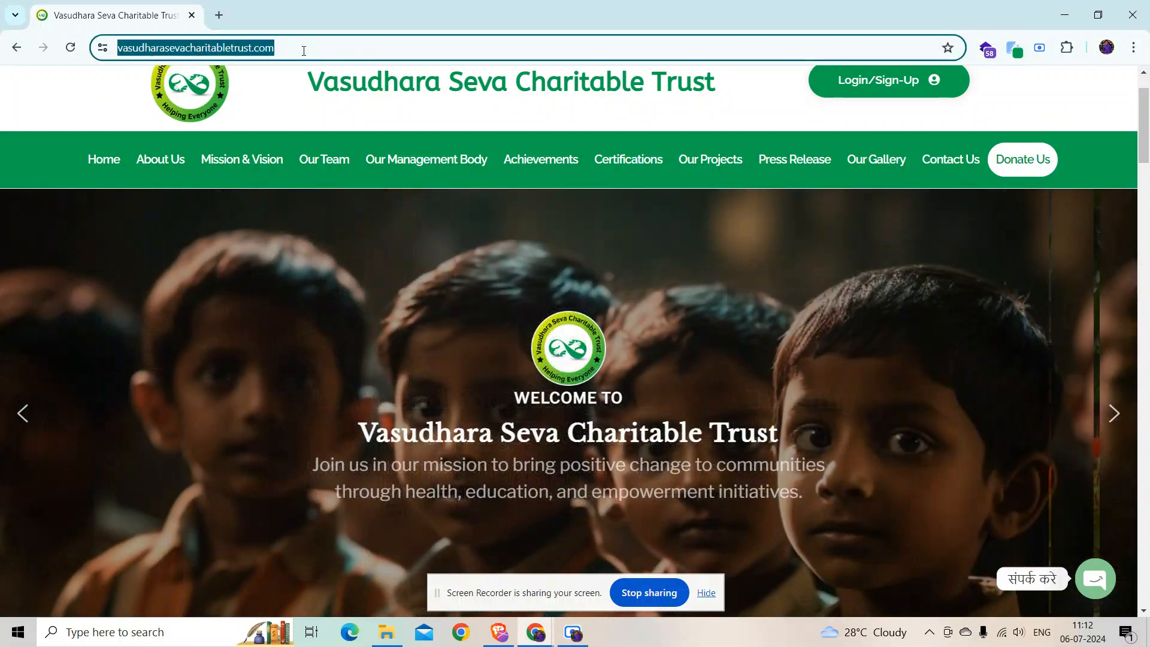
left_click(304, 50)
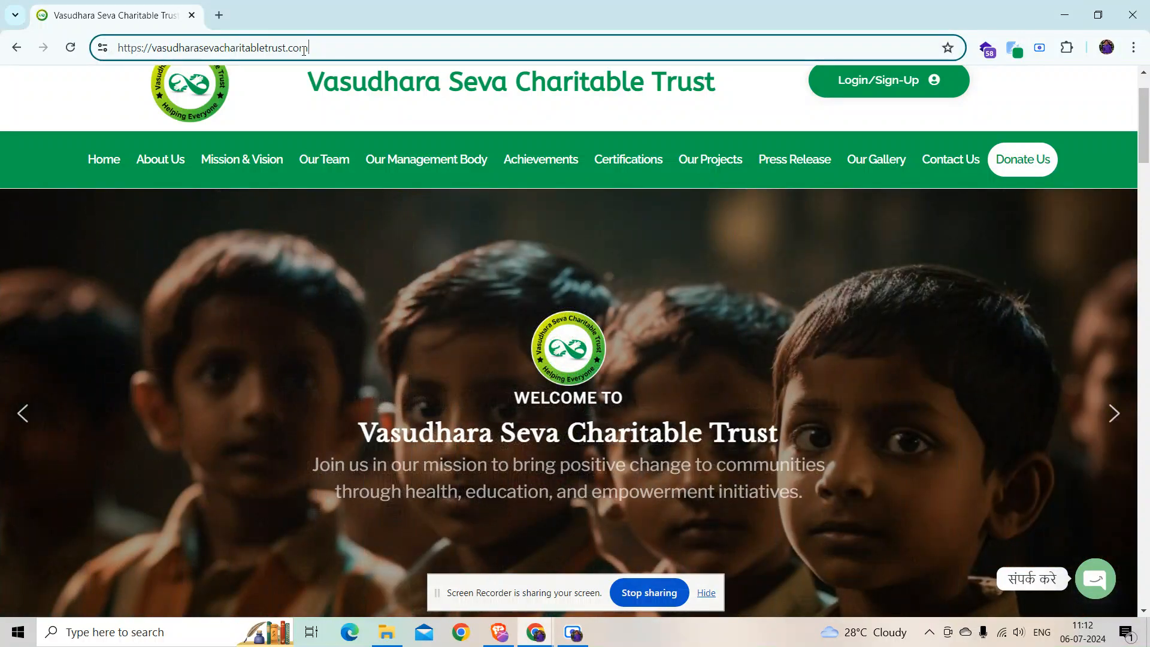
type("/wp-admin")
key("Return")
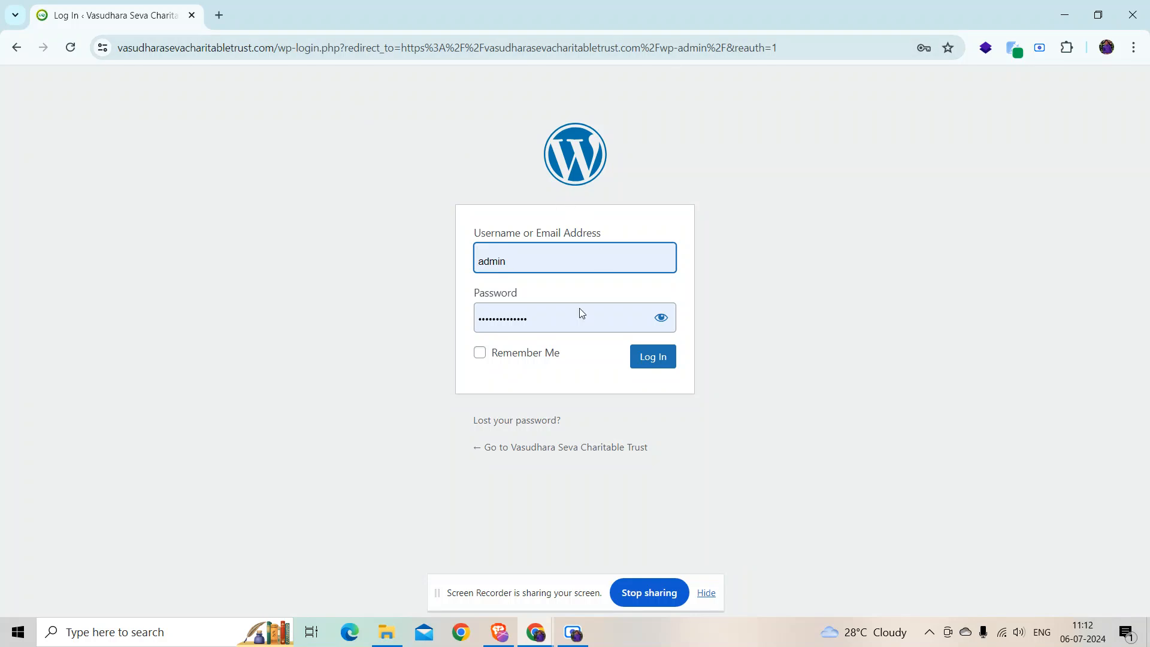
left_click(525, 359)
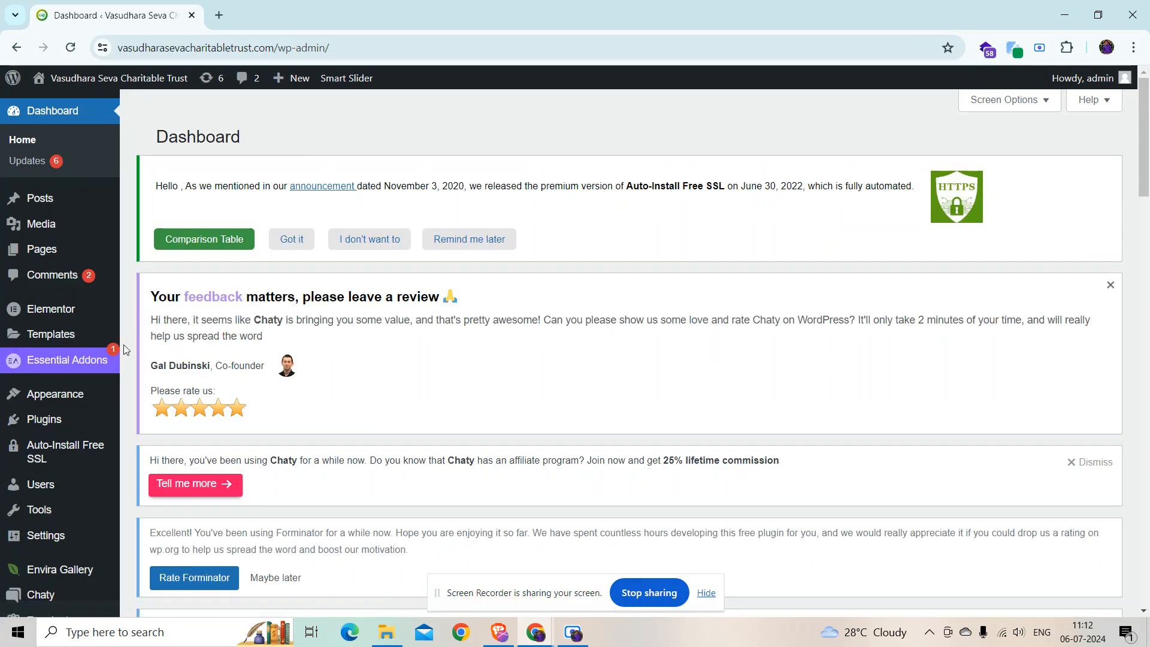
Step: Open Visit Site from the admin bar in a new tab and switch to it
mouse_move(63, 87)
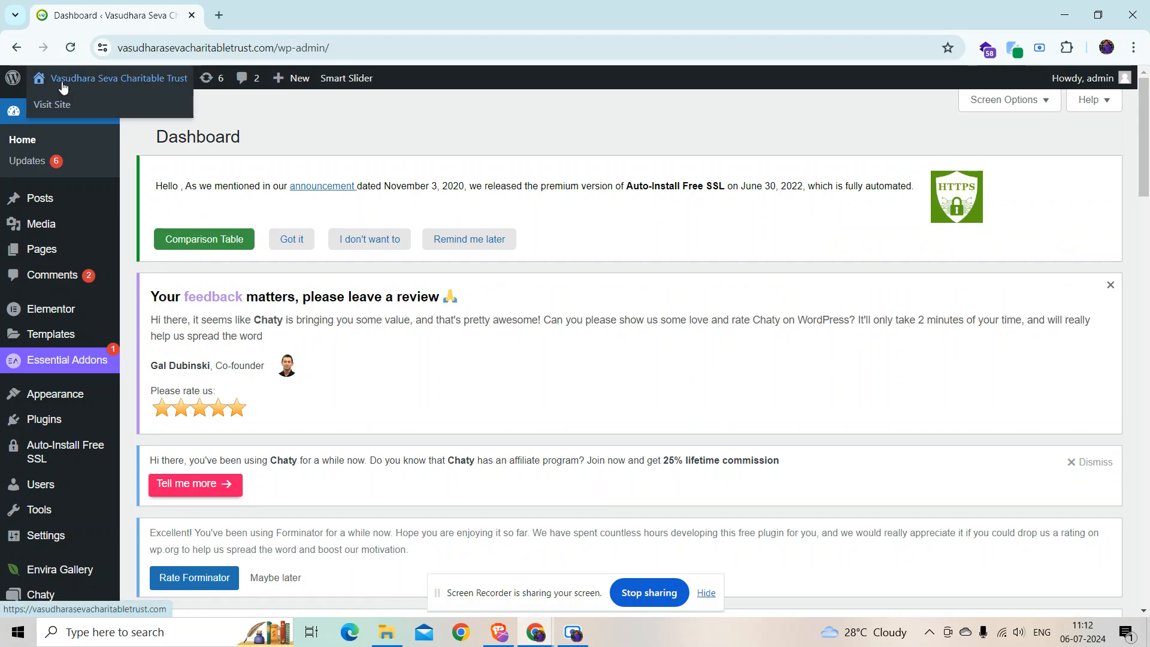
right_click(52, 107)
left_click(89, 120)
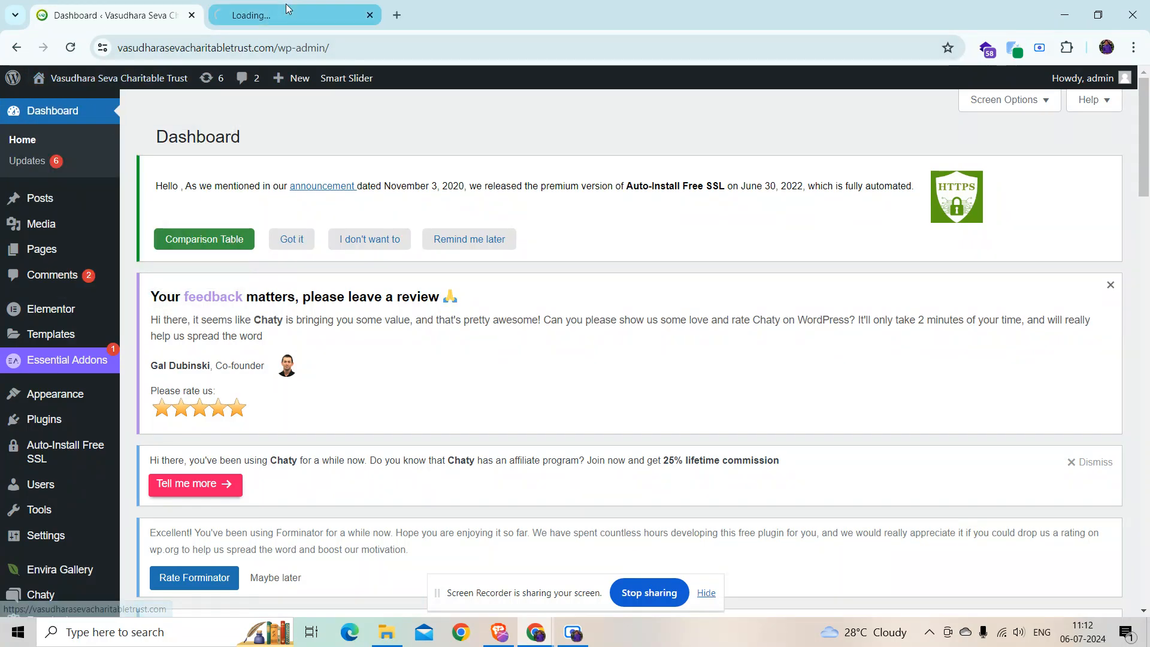
left_click(287, 17)
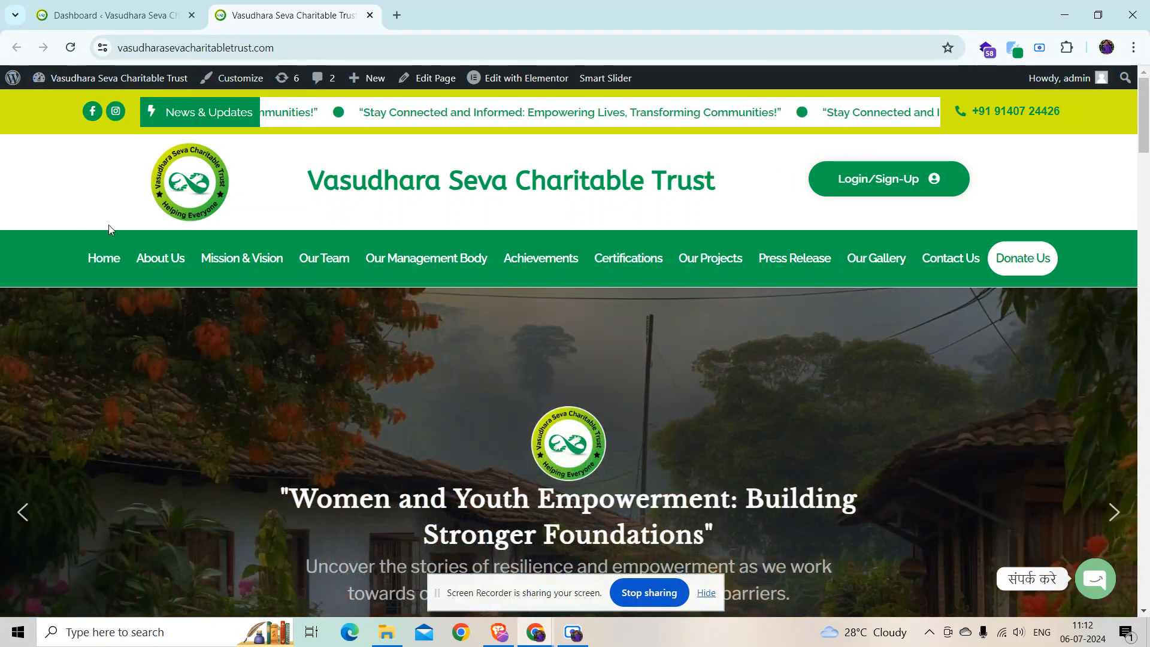
Step: Scroll through the live homepage to review its sections
scroll(152, 241, "down", 1)
scroll(152, 240, "down", 13)
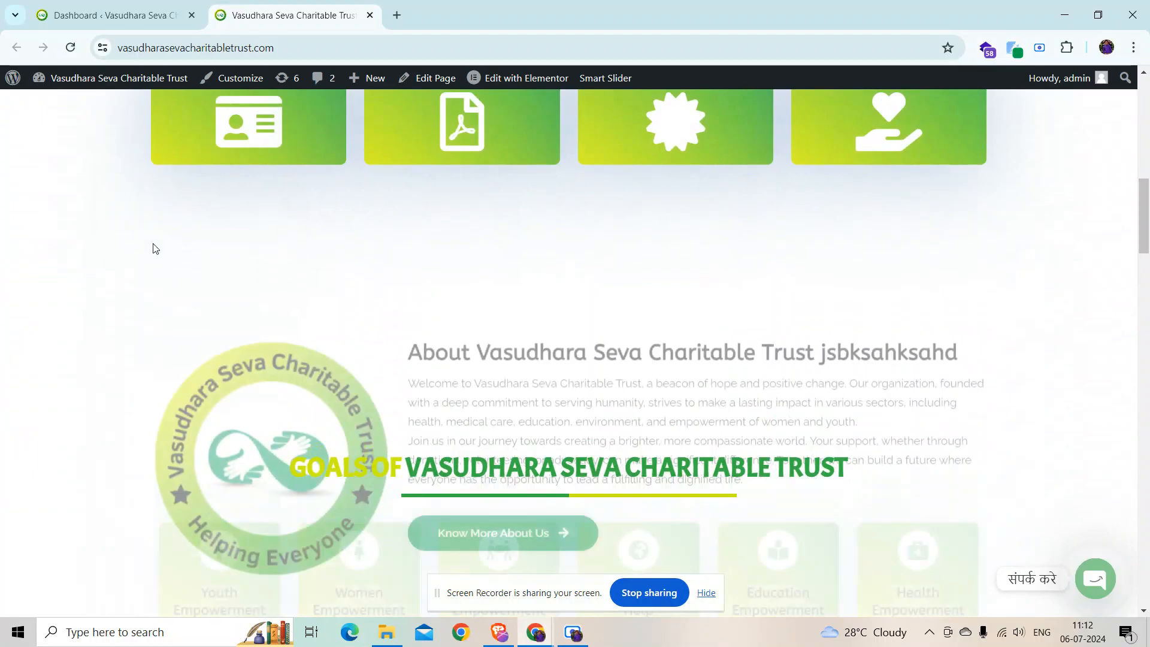
scroll(184, 217, "up", 15)
scroll(186, 308, "down", 5)
scroll(186, 308, "down", 20)
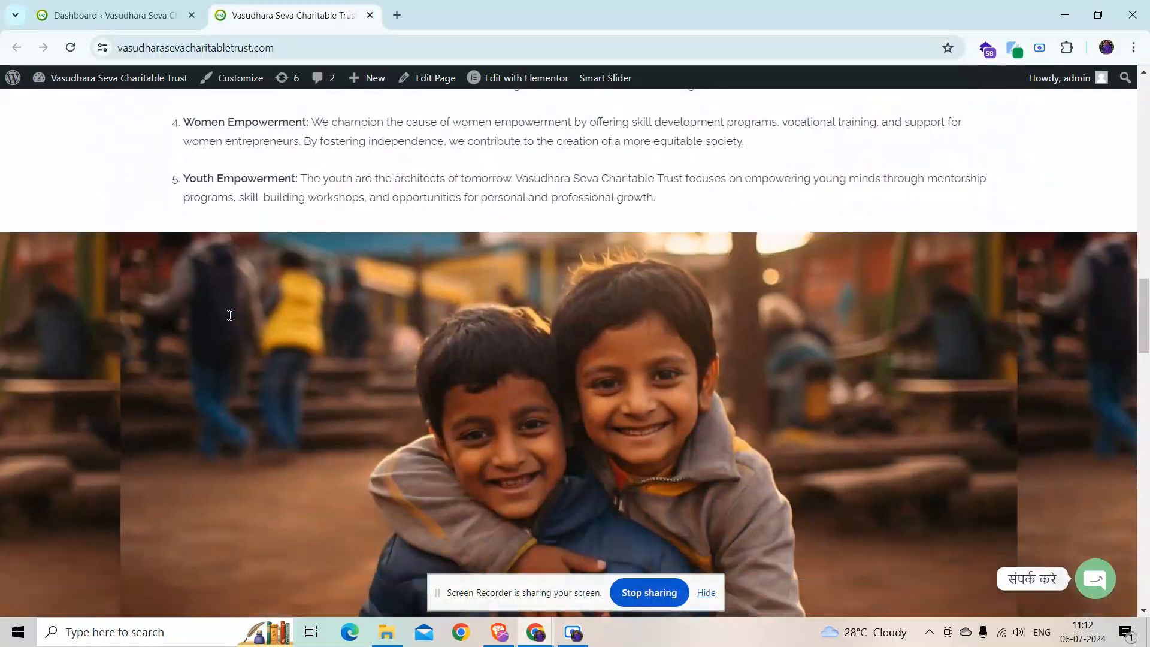
scroll(230, 311, "down", 8)
scroll(778, 305, "up", 10)
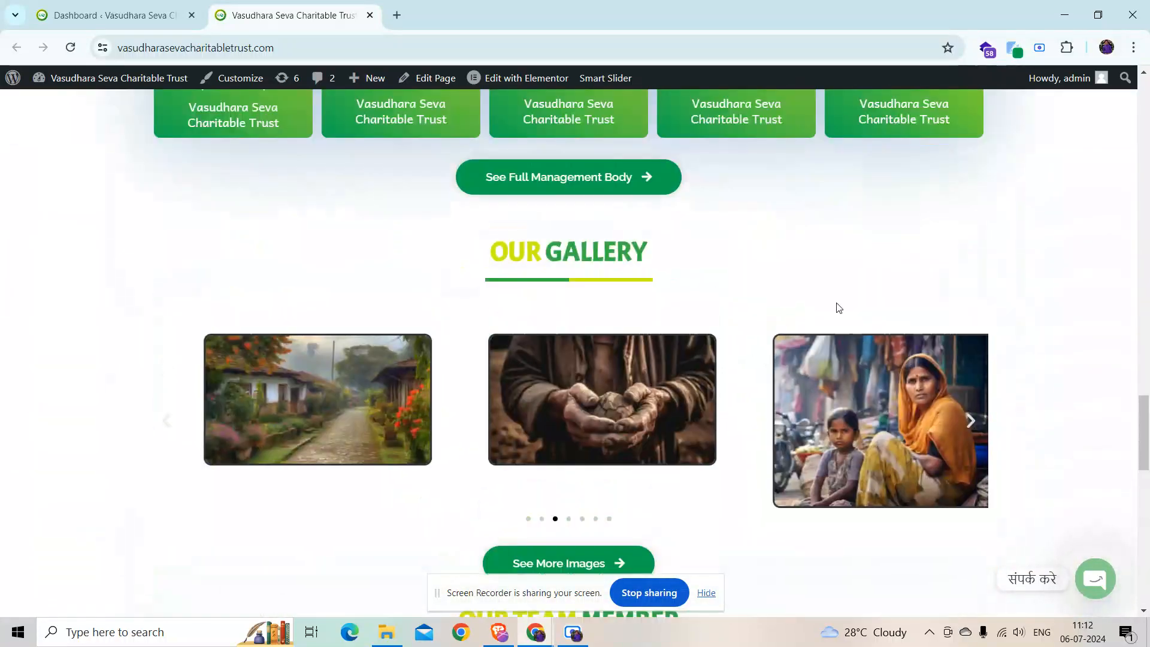
scroll(803, 303, "up", 15)
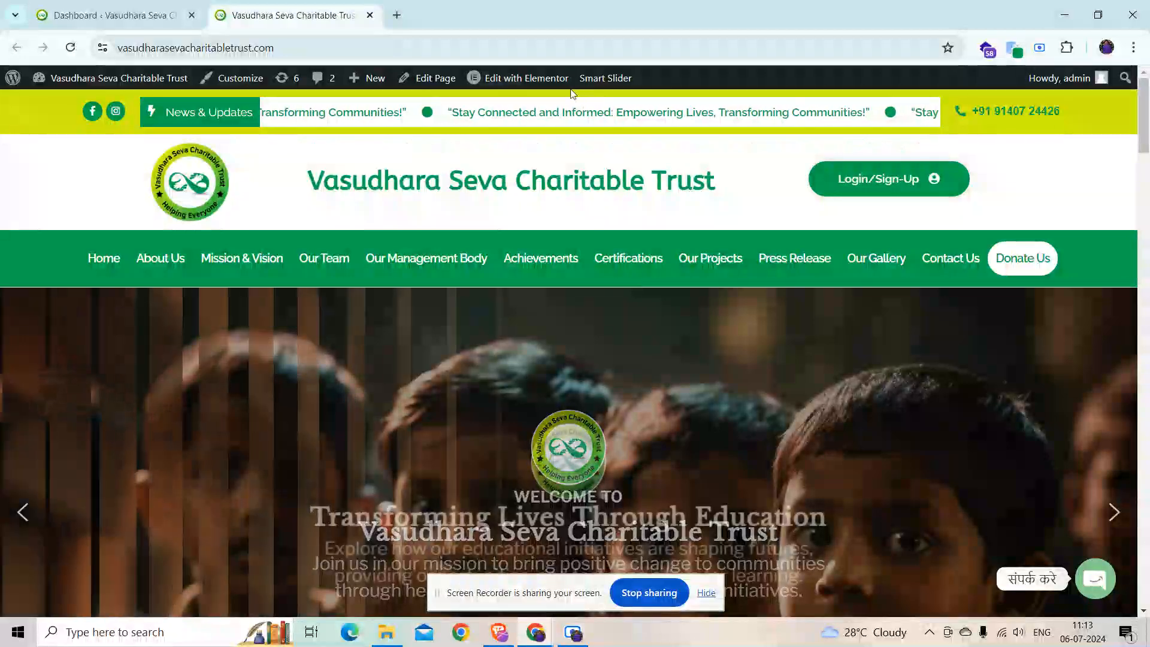
Step: Edit the Home page with Elementor and select its [smartslider3 slider="4"] shortcode widget
mouse_move(520, 82)
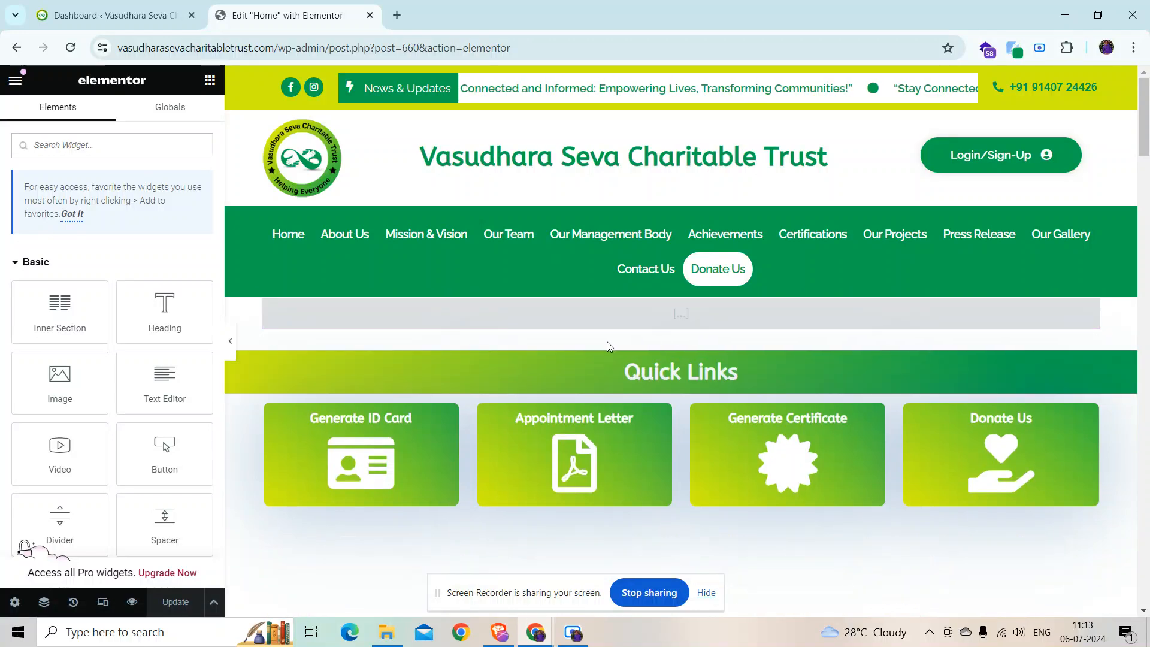
left_click(591, 323)
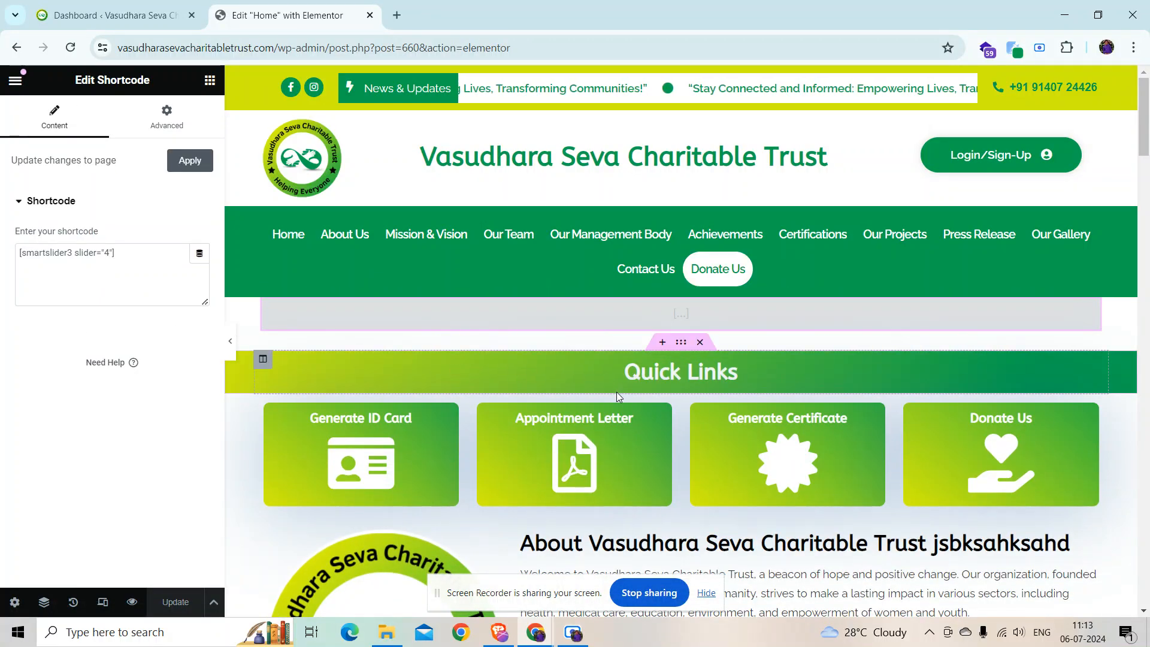
scroll(548, 399, "down", 5)
scroll(421, 378, "down", 18)
scroll(516, 354, "down", 20)
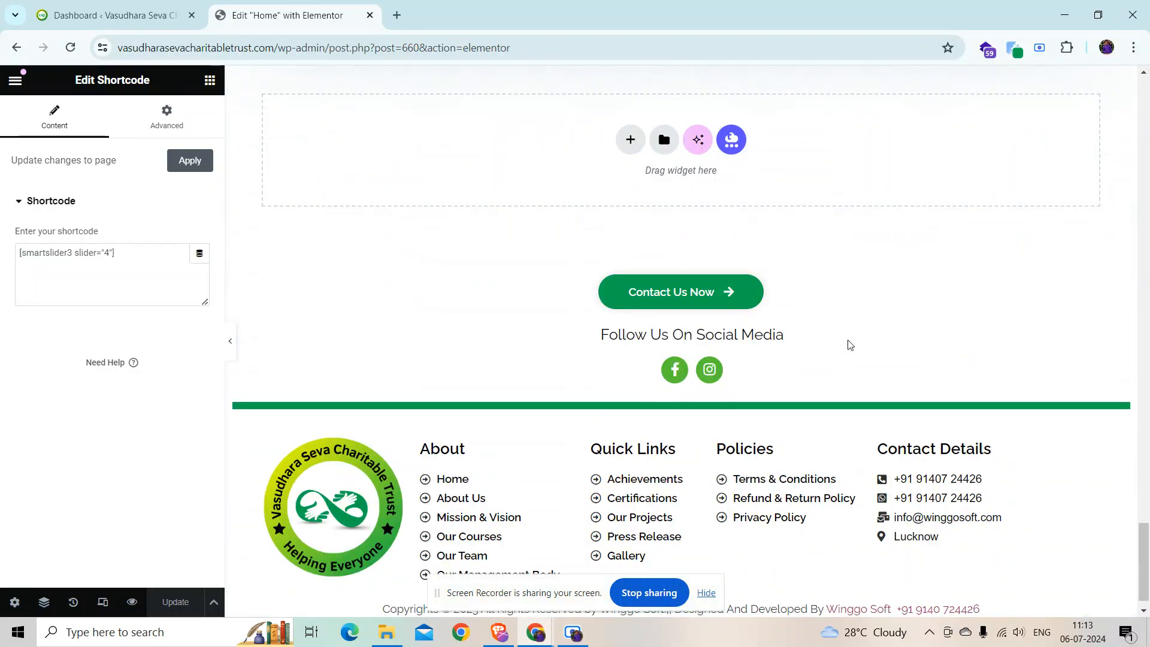
scroll(849, 345, "up", 20)
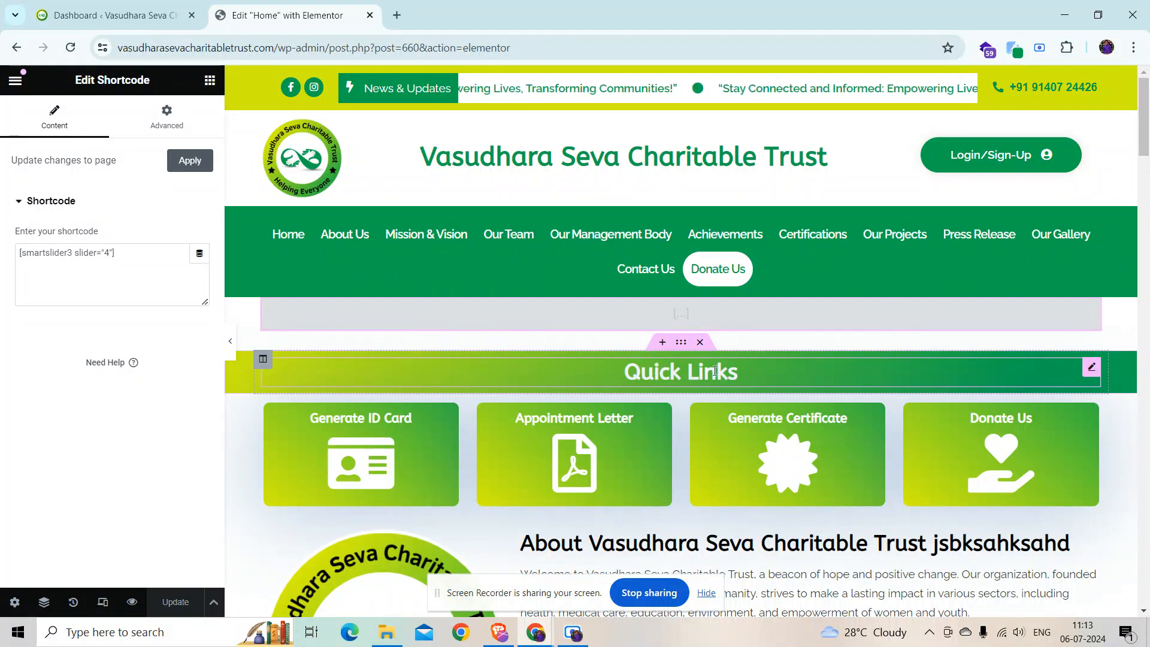
Step: Append 'sczsca' to the Quick Links heading title, declining the AI assistant offer
left_click(1090, 367)
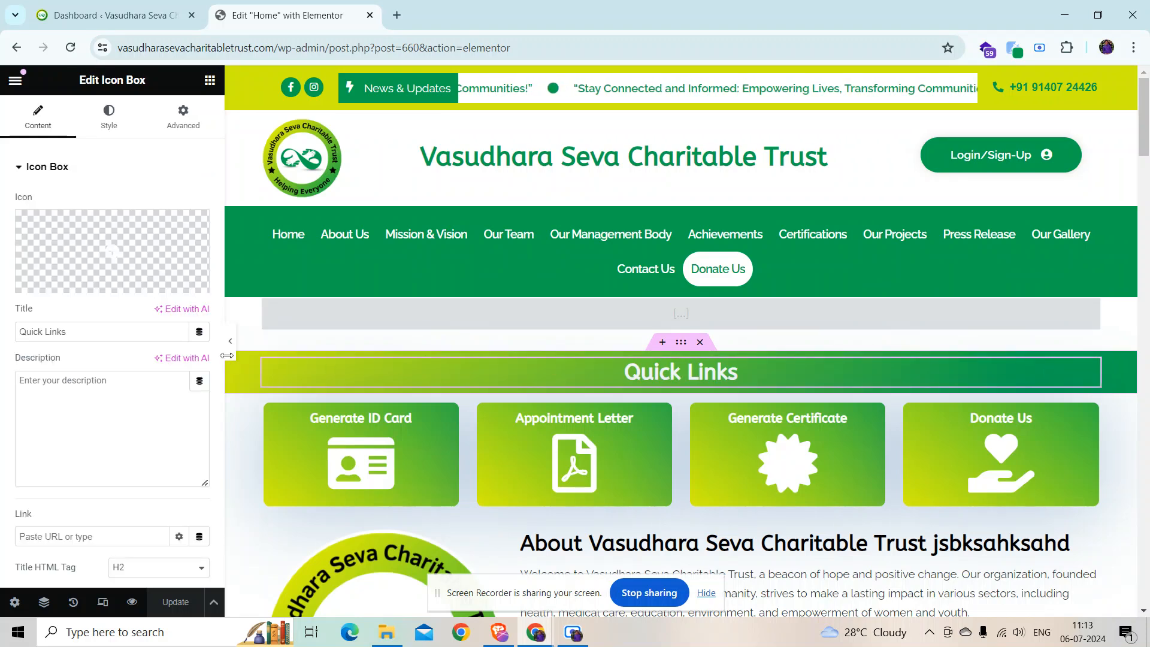
left_click(123, 339)
type("sczsca")
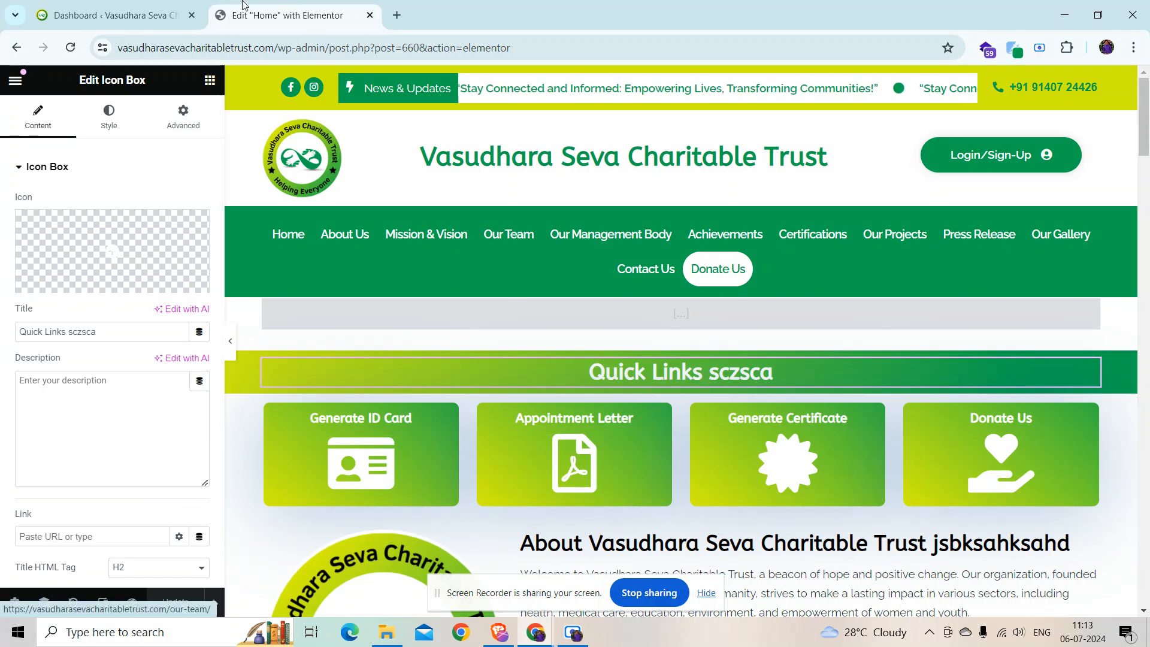
left_click_drag(277, 48, 65, 59)
key("ctrl+c")
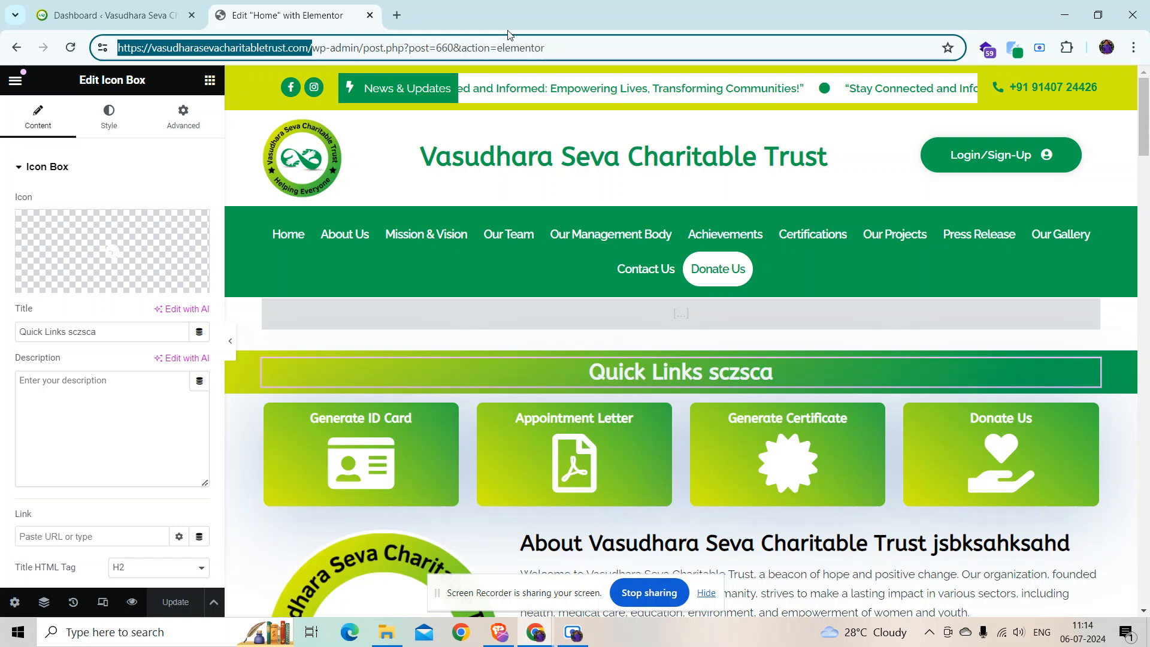
Step: Load the copied site address in a new browser tab and scroll the live site
left_click(397, 15)
key("ctrl+v")
key("Return")
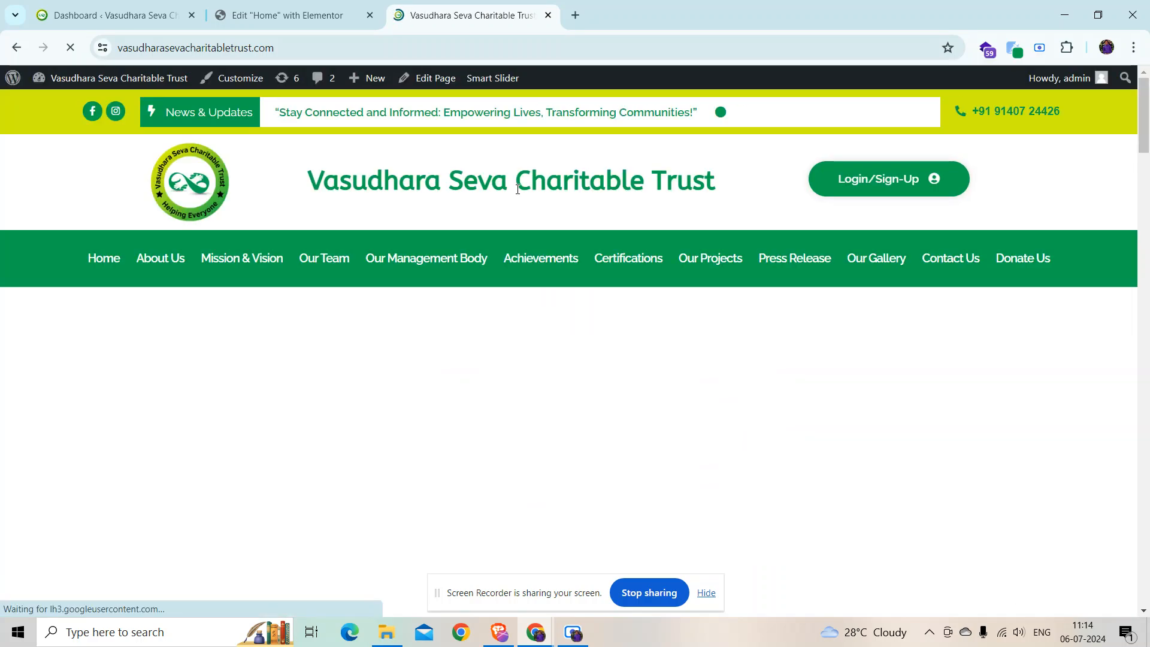
scroll(577, 292, "down", 3)
scroll(577, 292, "down", 5)
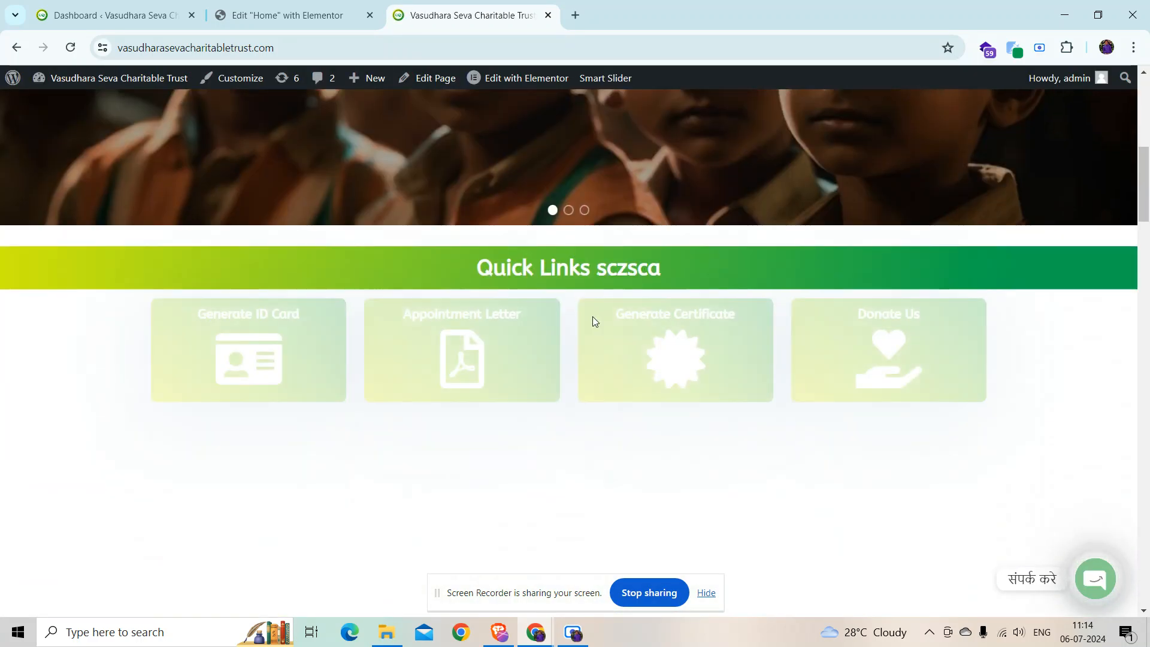
left_click_drag(661, 256, 597, 257)
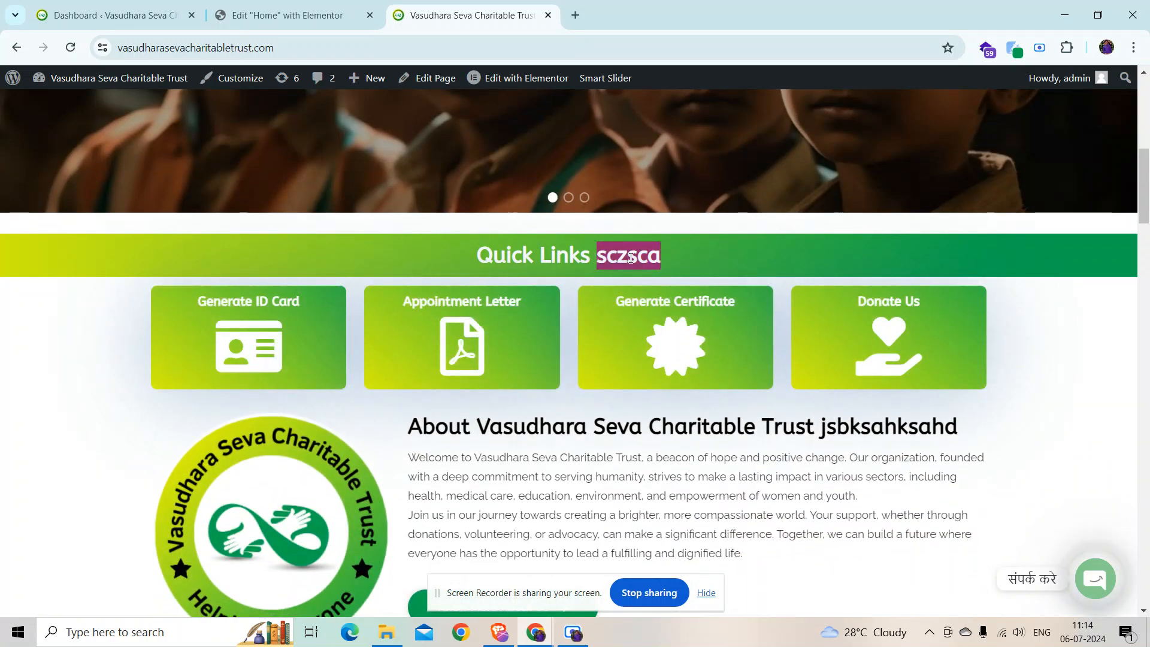
Step: Delete 'sczsca' from the Quick Links title in Elementor and click Update
left_click(287, 15)
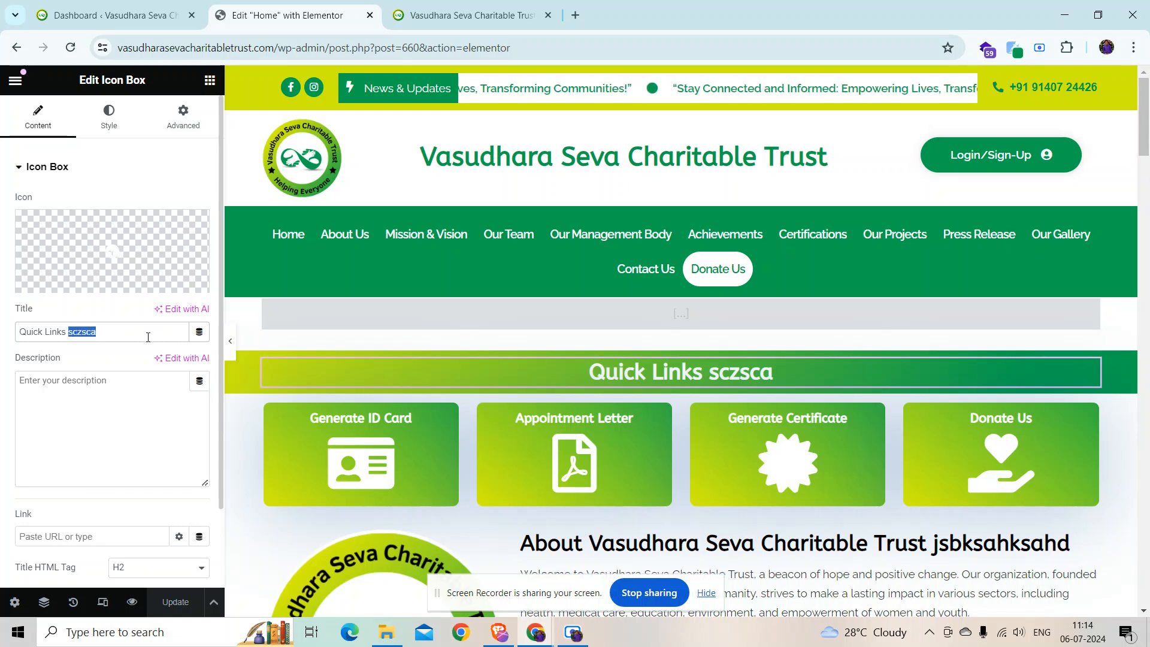
key("BackSpace")
left_click(175, 602)
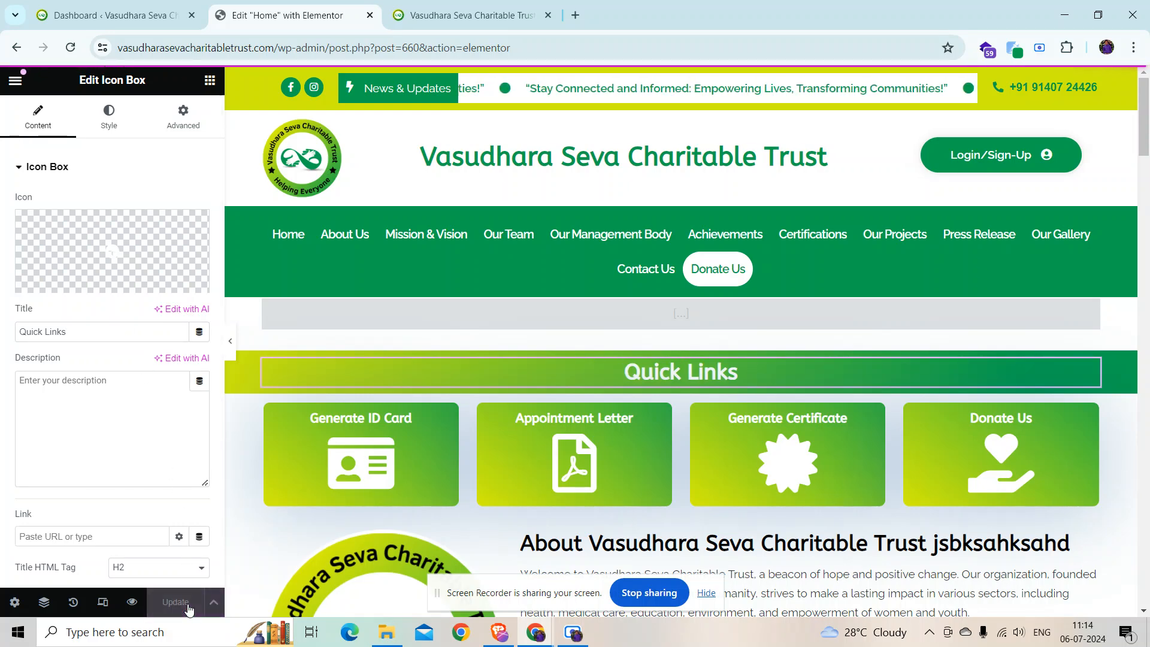
scroll(877, 429, "down", 6)
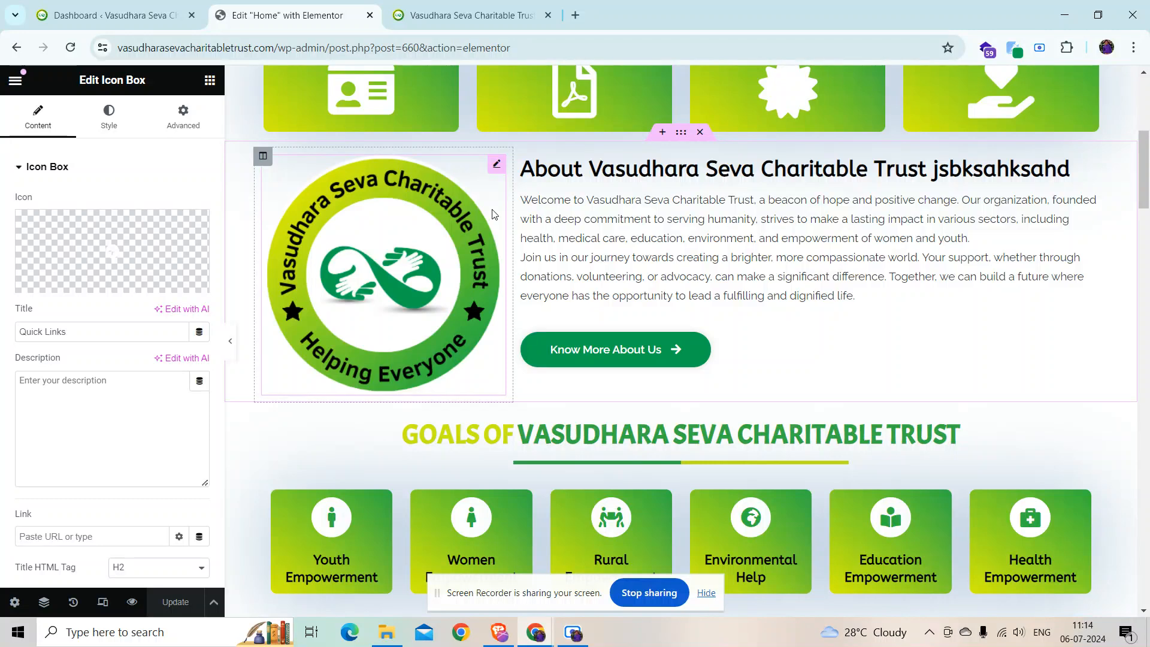
Step: Open the About logo's media picker, try Upload files, then cancel and close it
left_click(498, 166)
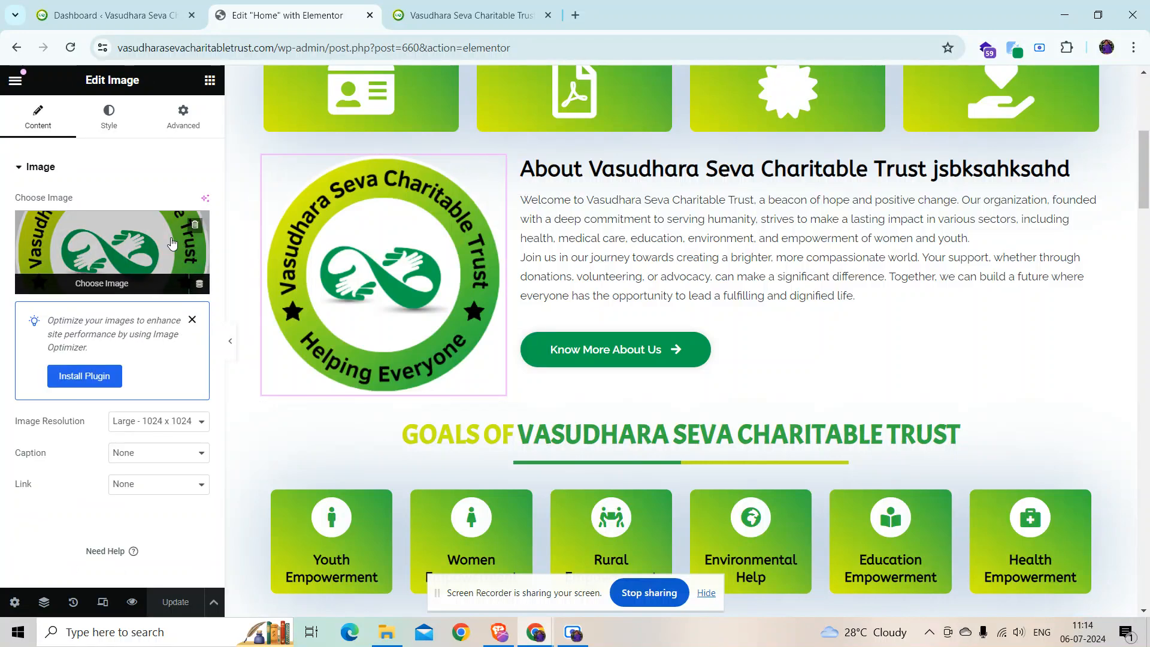
left_click(149, 240)
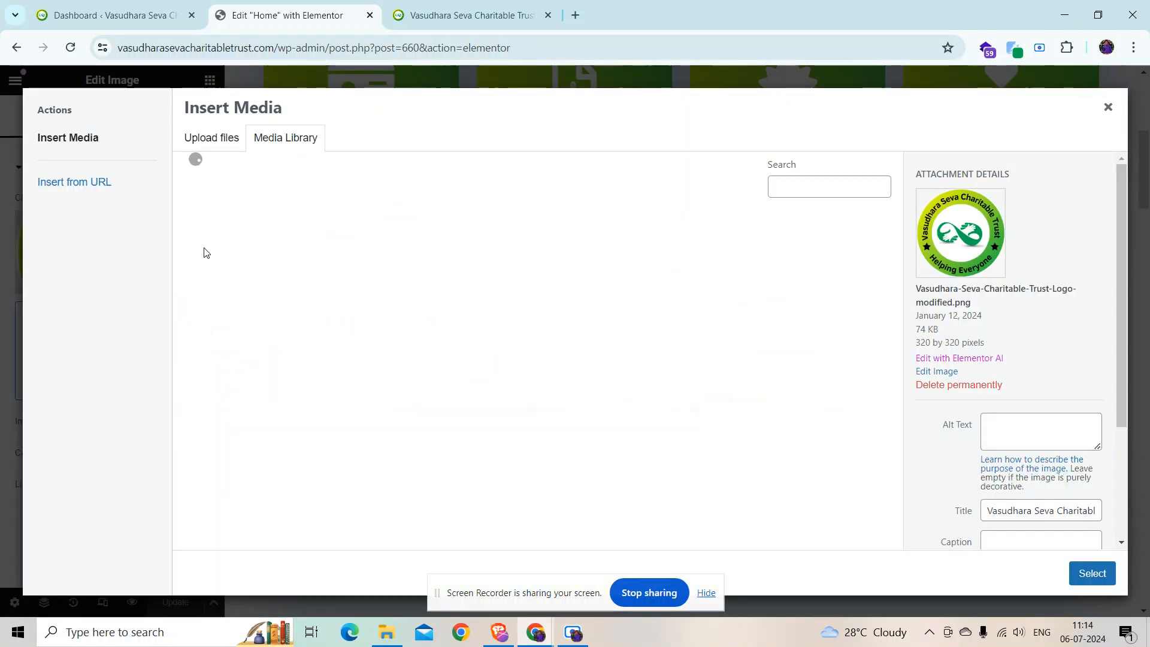
scroll(702, 433, "down", 2)
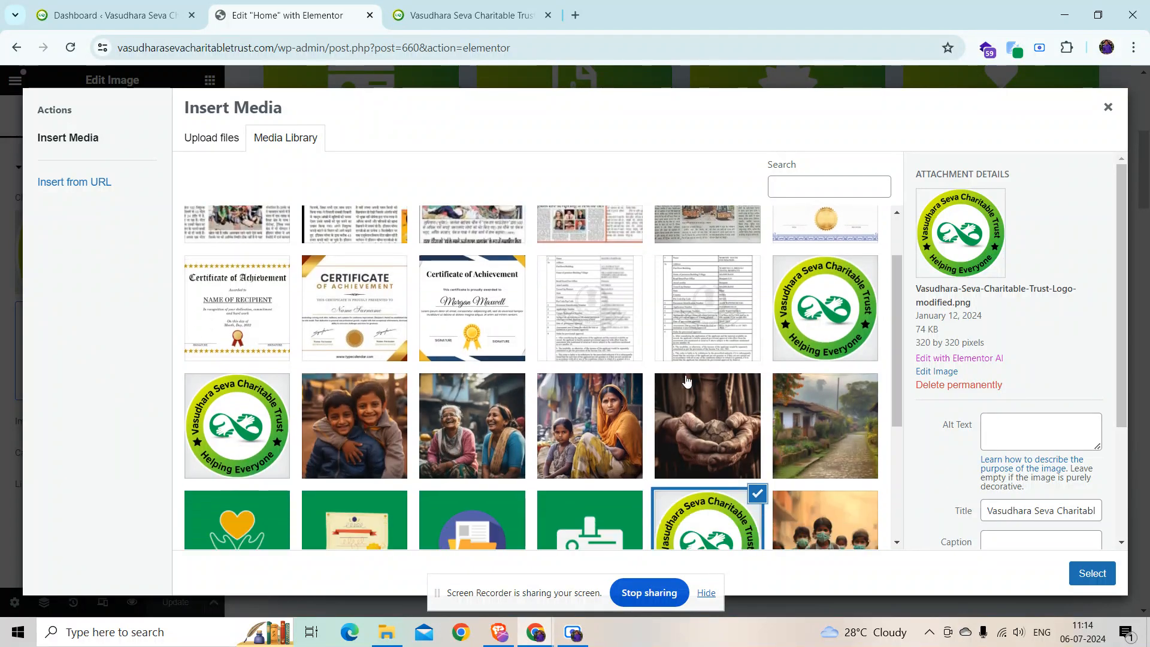
scroll(697, 382, "up", 2)
left_click(225, 153)
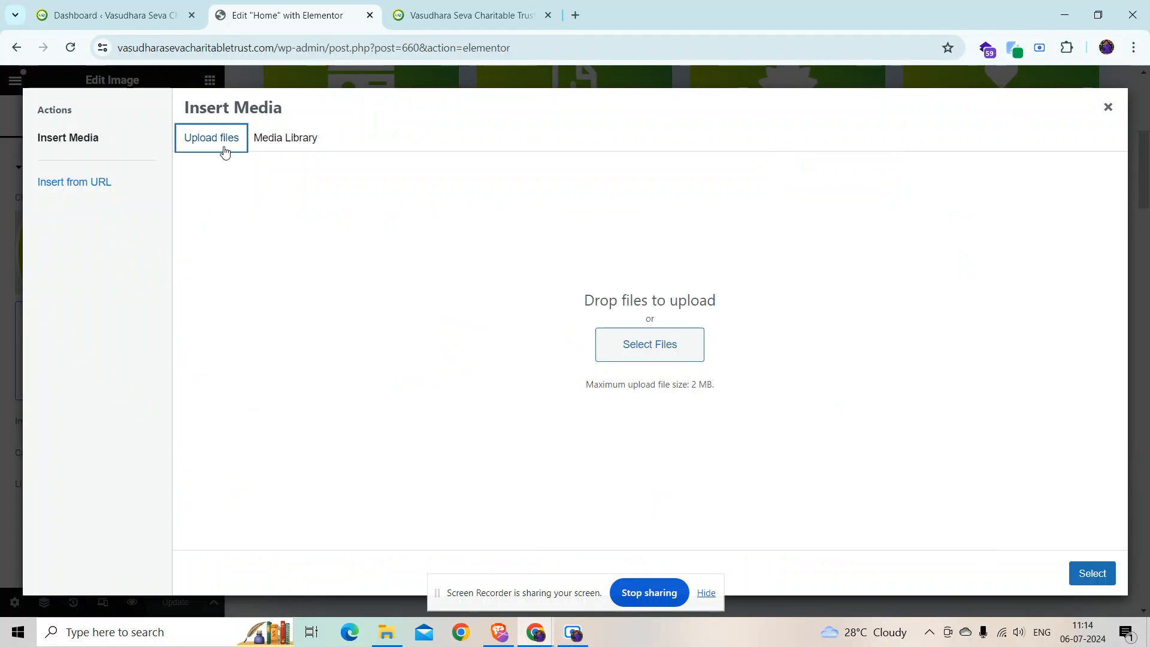
left_click(623, 351)
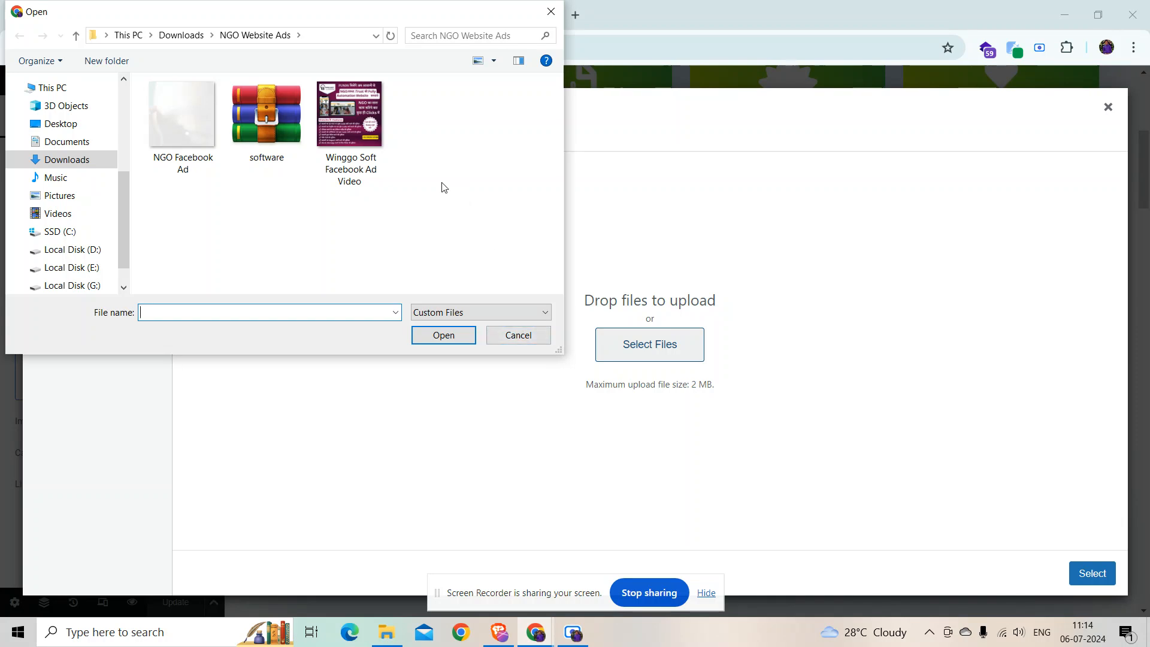
left_click(506, 341)
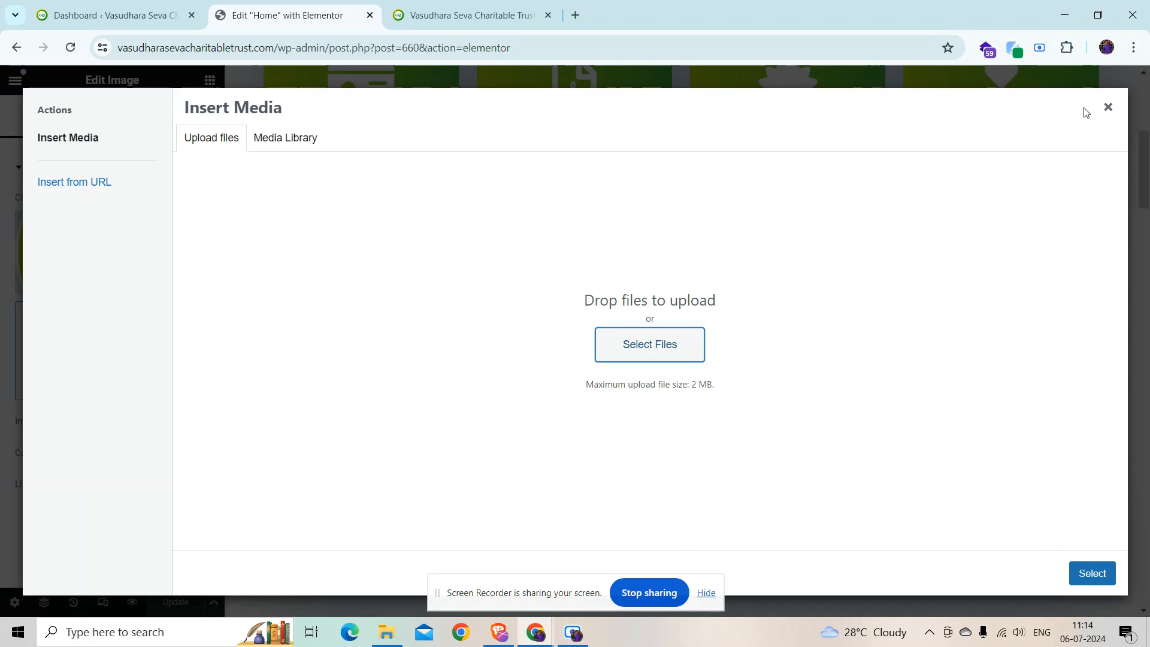
left_click(1105, 110)
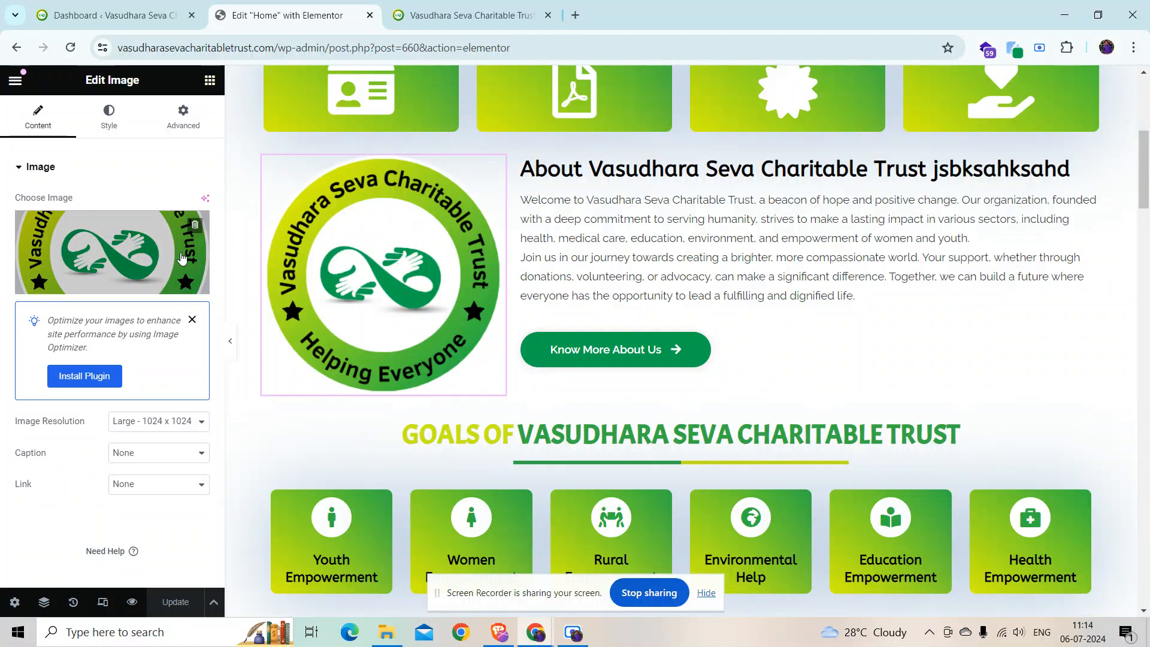
Step: Reselect the existing cropped trust logo from the Media Library and close the picker
left_click(112, 251)
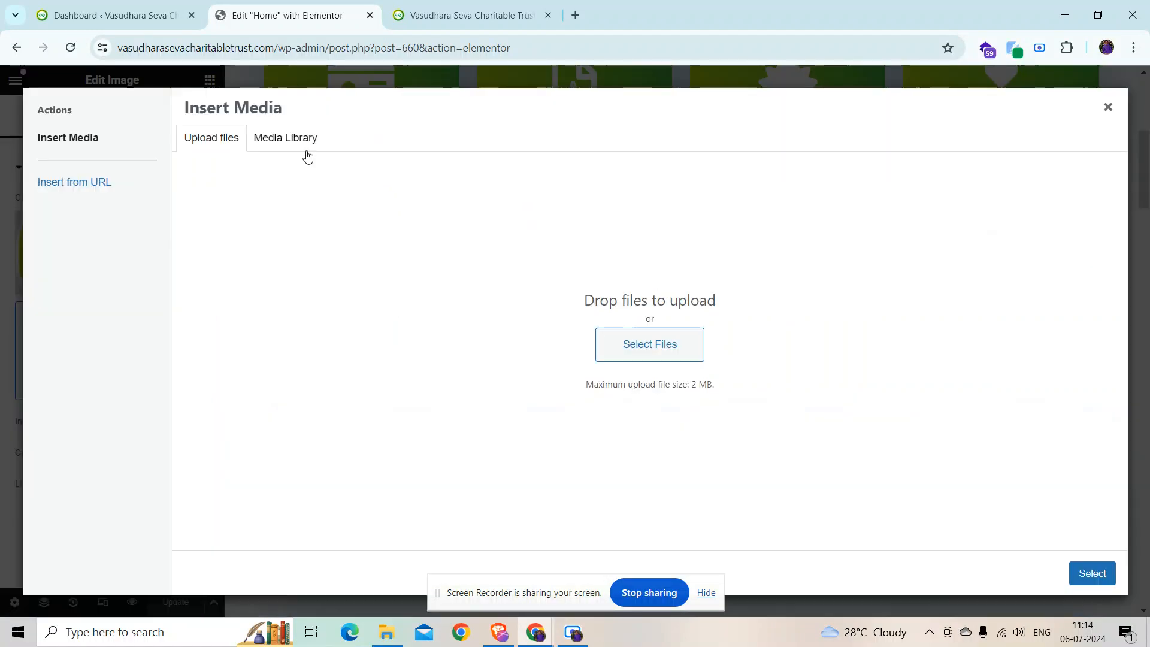
left_click(285, 138)
left_click(1108, 109)
left_click(155, 264)
left_click(822, 395)
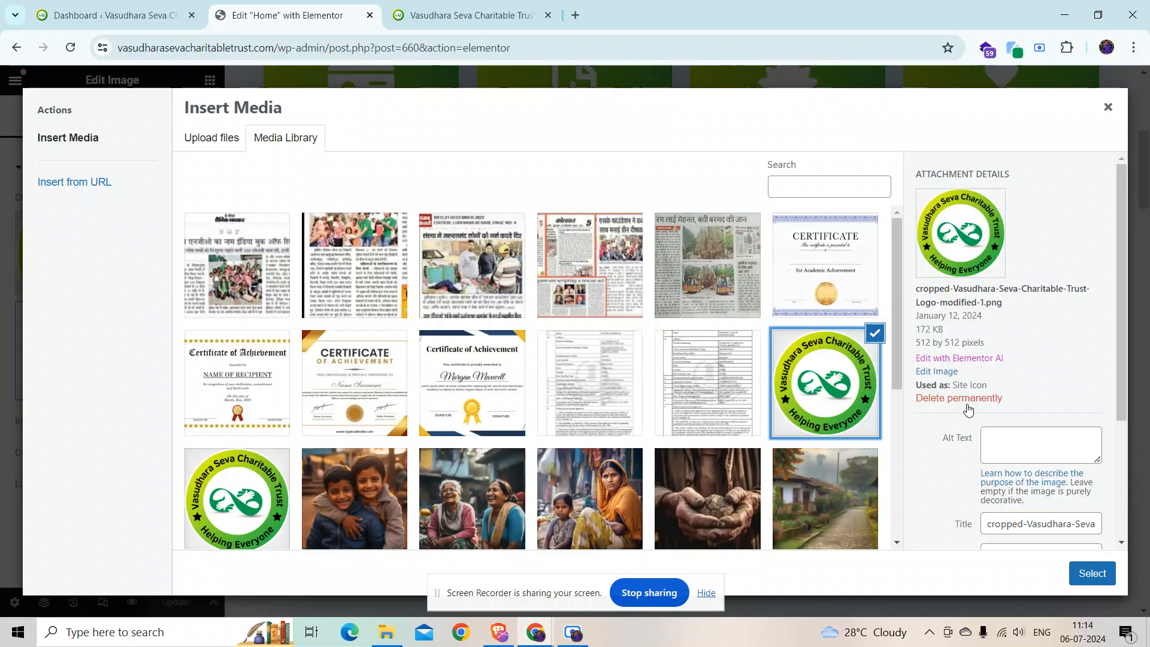
left_click(1107, 111)
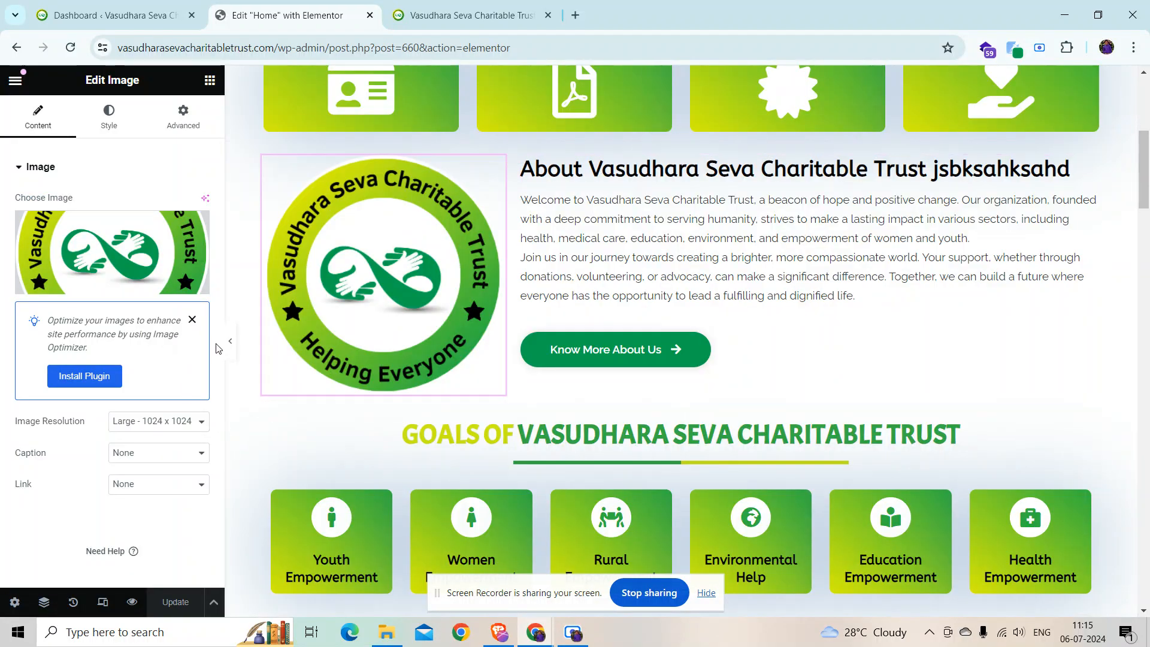
Step: Dismiss the image optimization notice and open the What We Do list widget
left_click(191, 319)
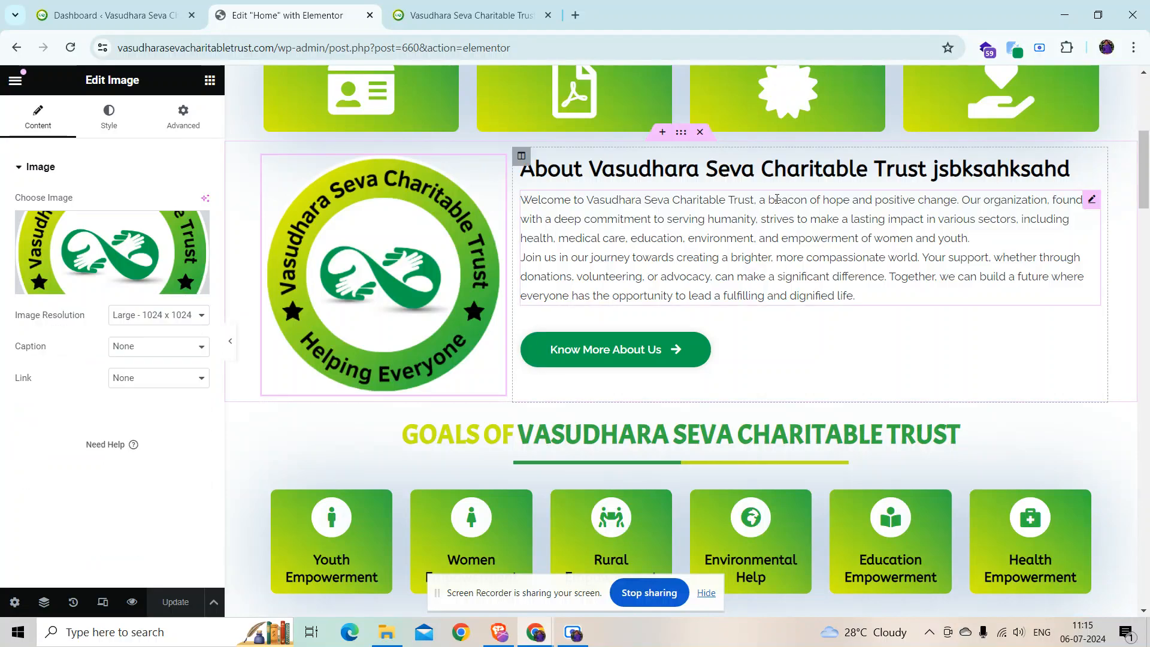
scroll(779, 199, "down", 10)
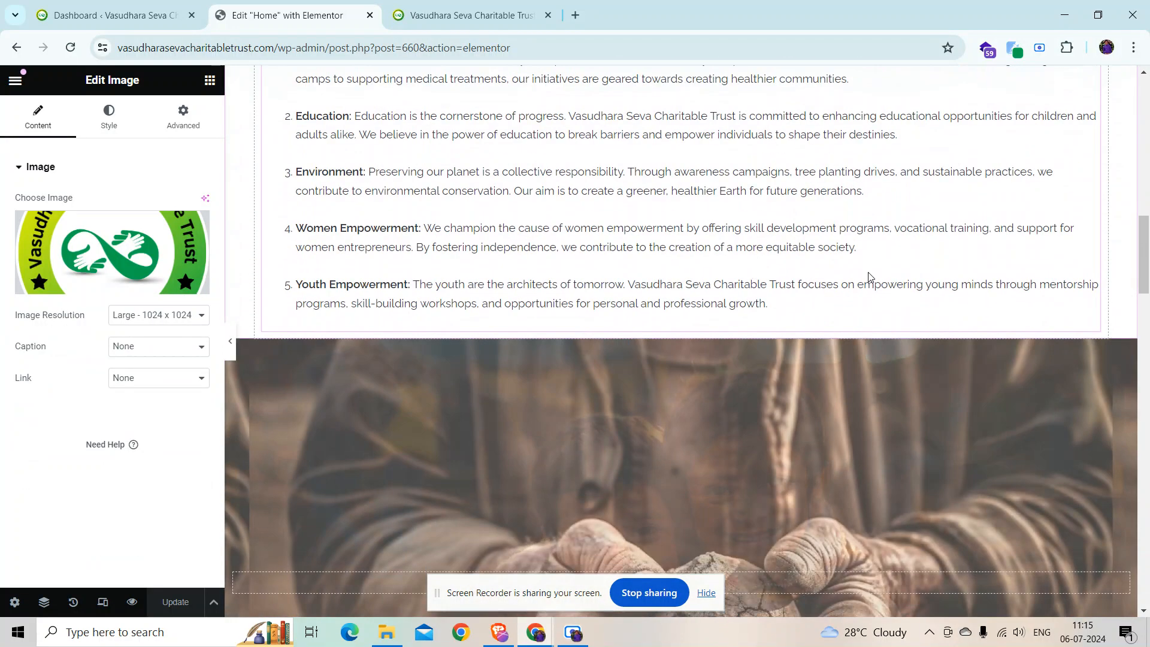
scroll(854, 275, "up", 6)
scroll(891, 259, "down", 4)
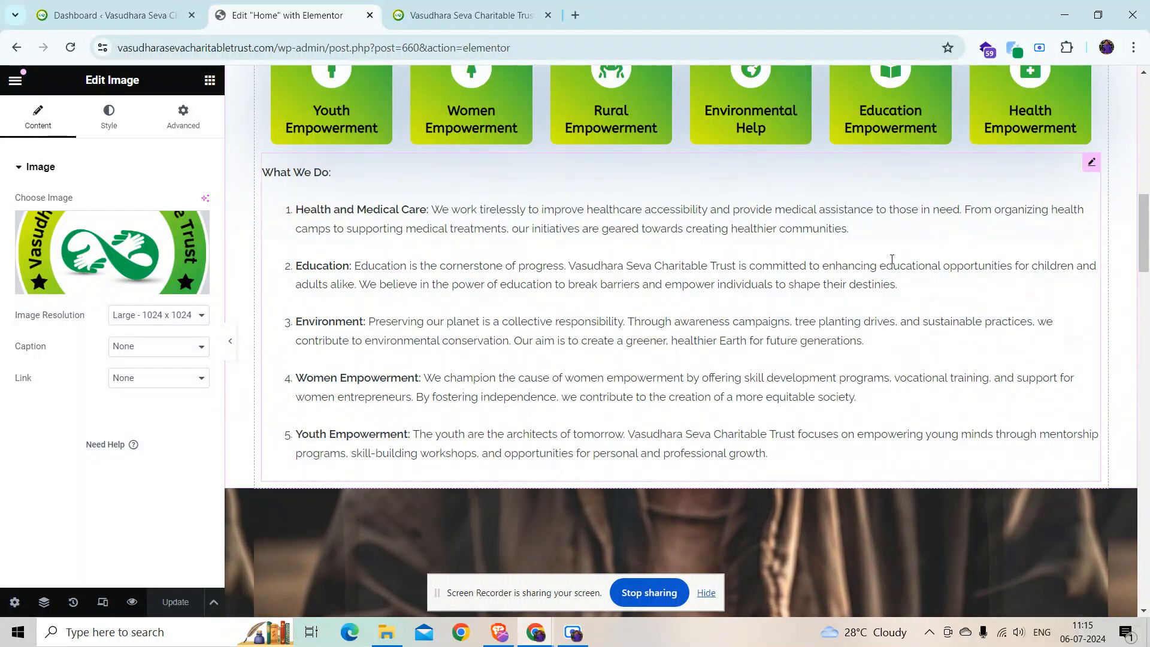
left_click(892, 259)
scroll(132, 384, "down", 3)
scroll(131, 384, "down", 7)
scroll(125, 386, "down", 8)
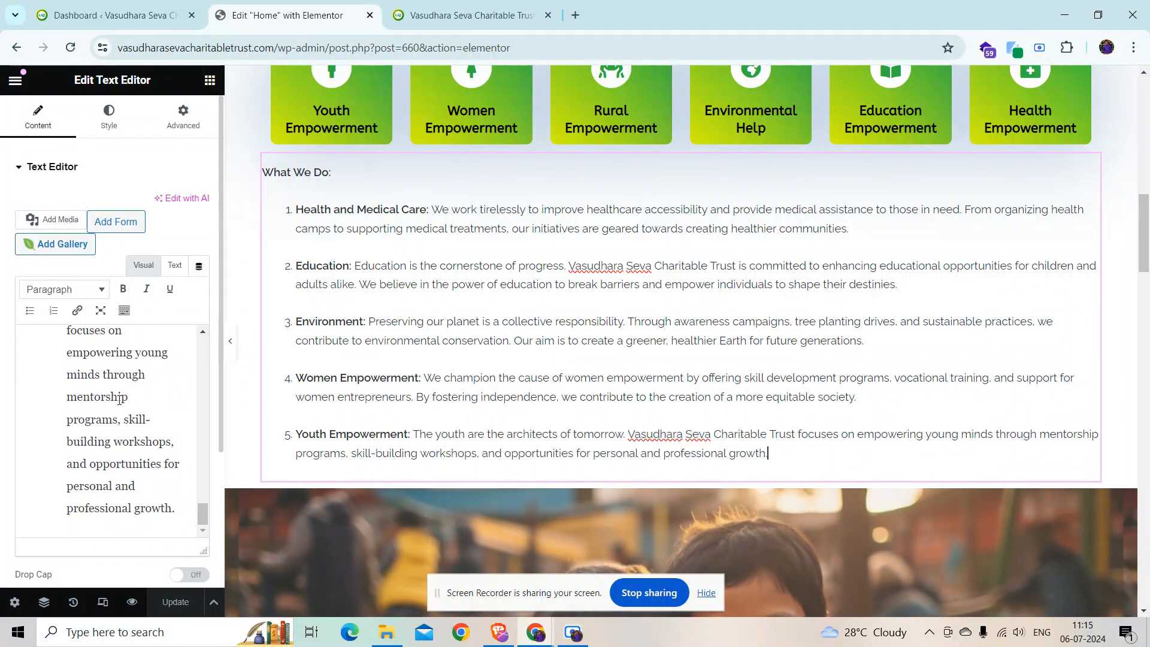
Step: Add a test item 'sjxbasbx' after Youth Empowerment, delete it, and save with Update
left_click(176, 509)
key("Return")
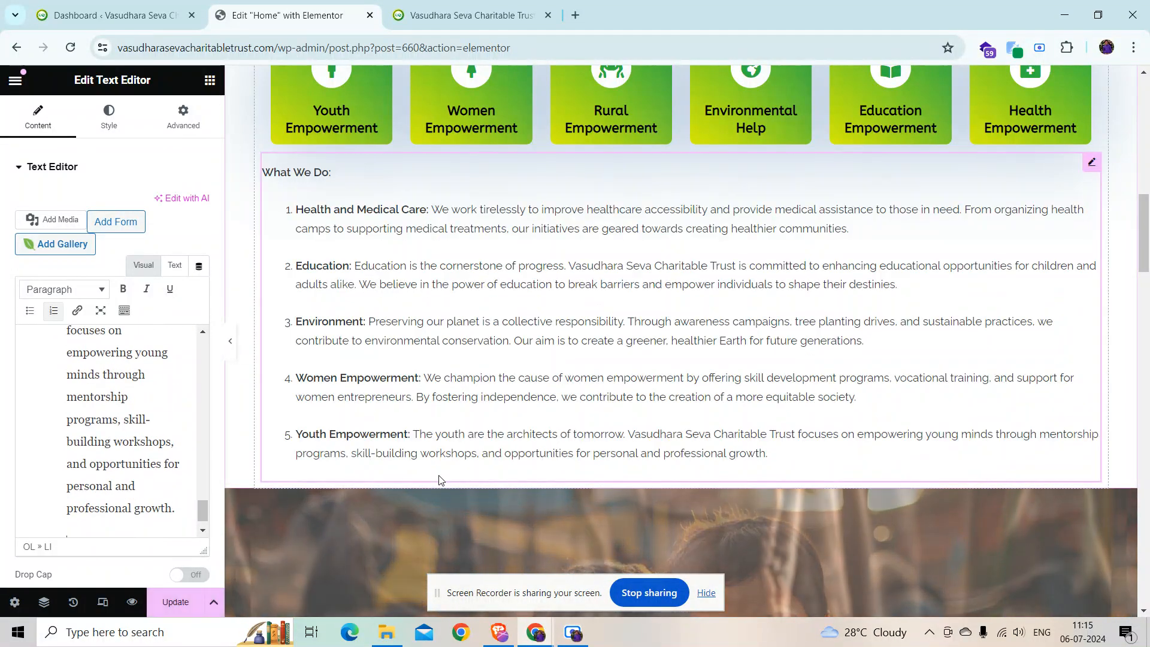
type("sjxbasbx")
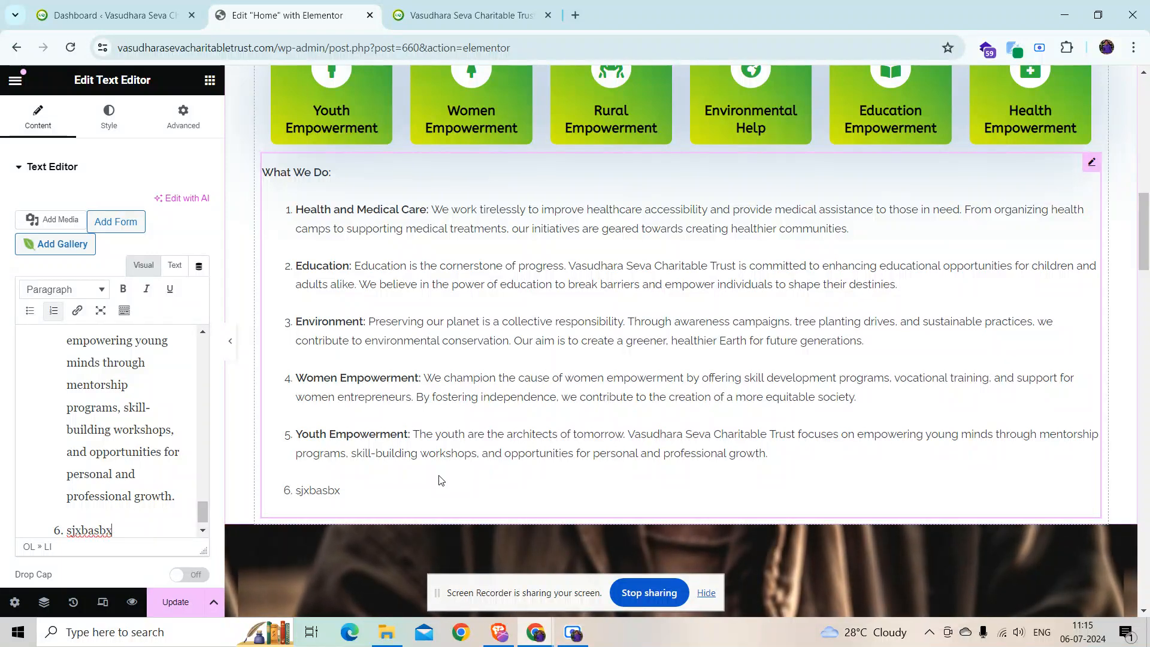
key("shift+Home")
key("BackSpace")
key("BackSpace")
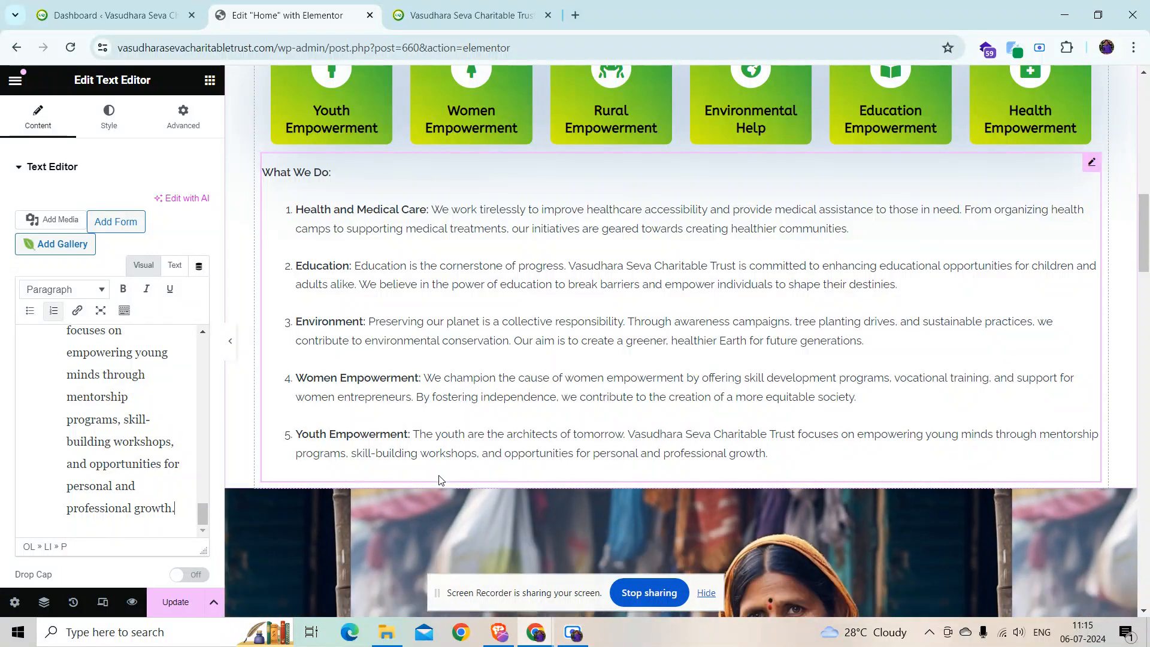
left_click(182, 609)
scroll(691, 409, "down", 3)
scroll(583, 413, "up", 10)
scroll(583, 413, "down", 4)
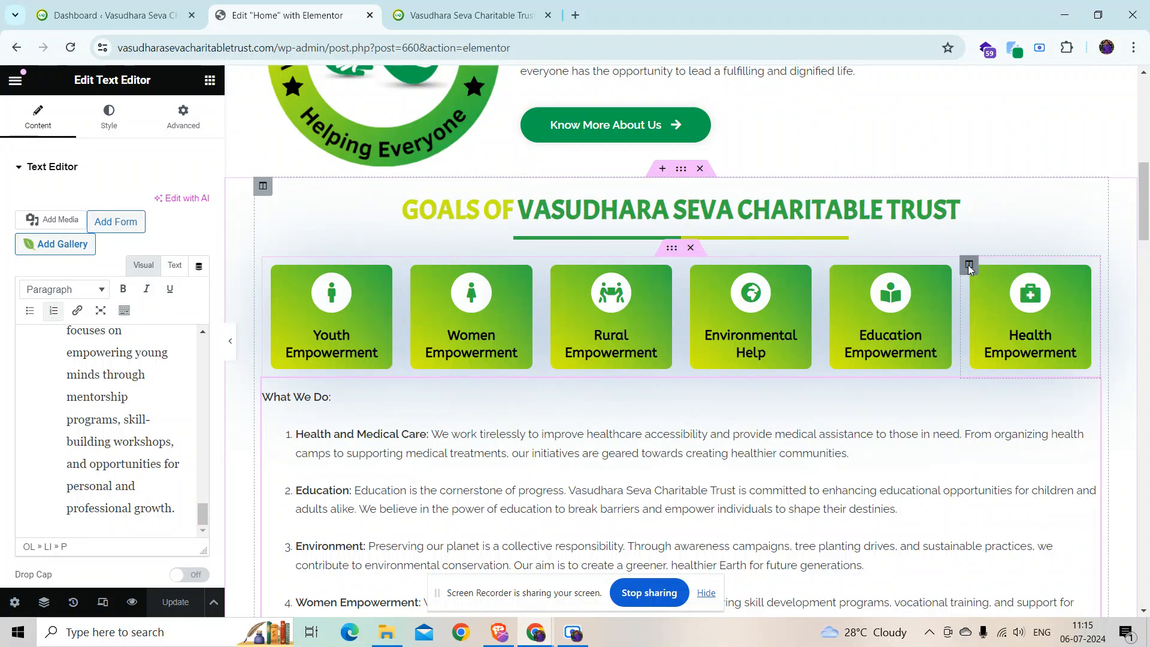
Step: Copy and paste the Health Empowerment column, typing 'ascasc' into the duplicate's title
right_click(970, 266)
left_click(991, 369)
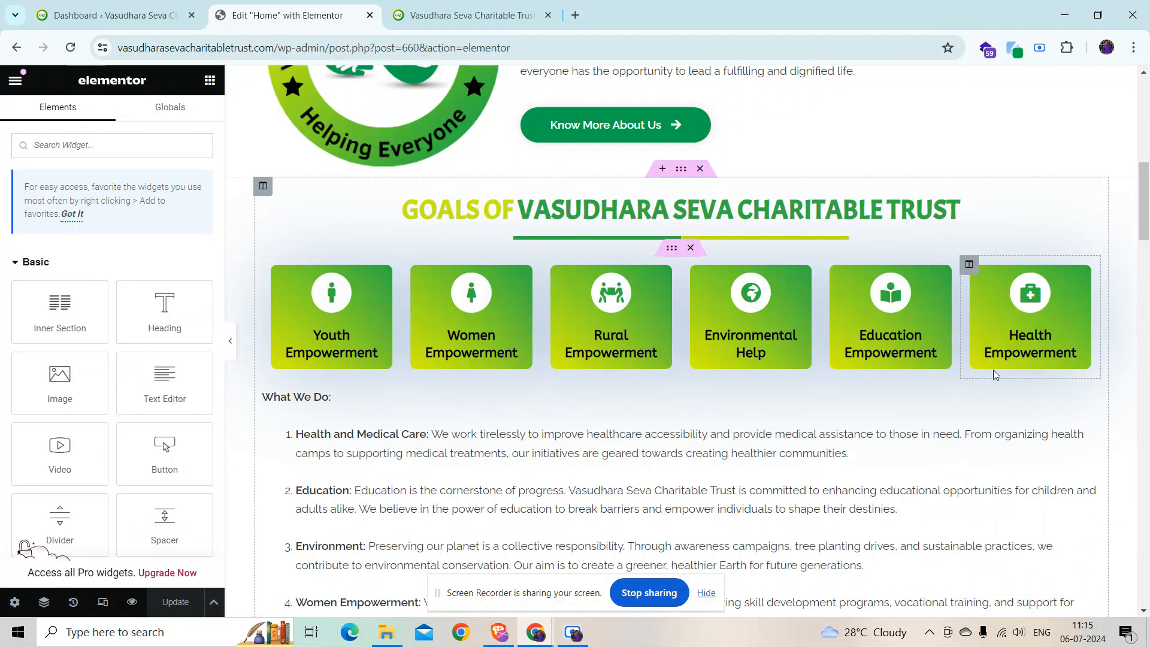
right_click(969, 266)
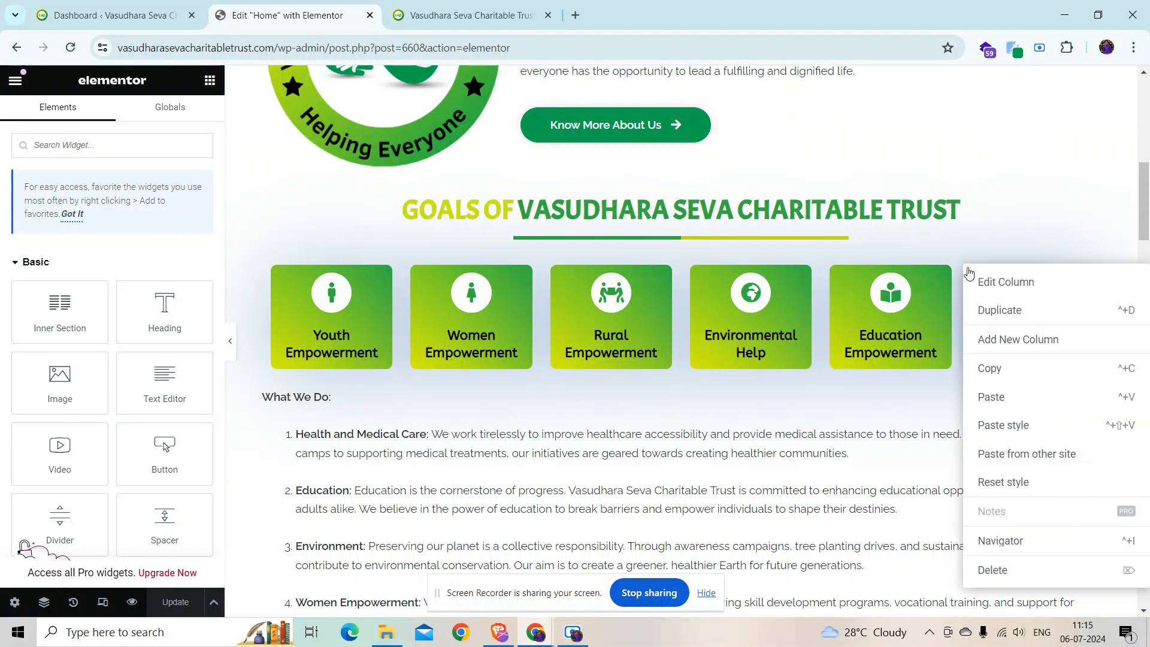
left_click(999, 397)
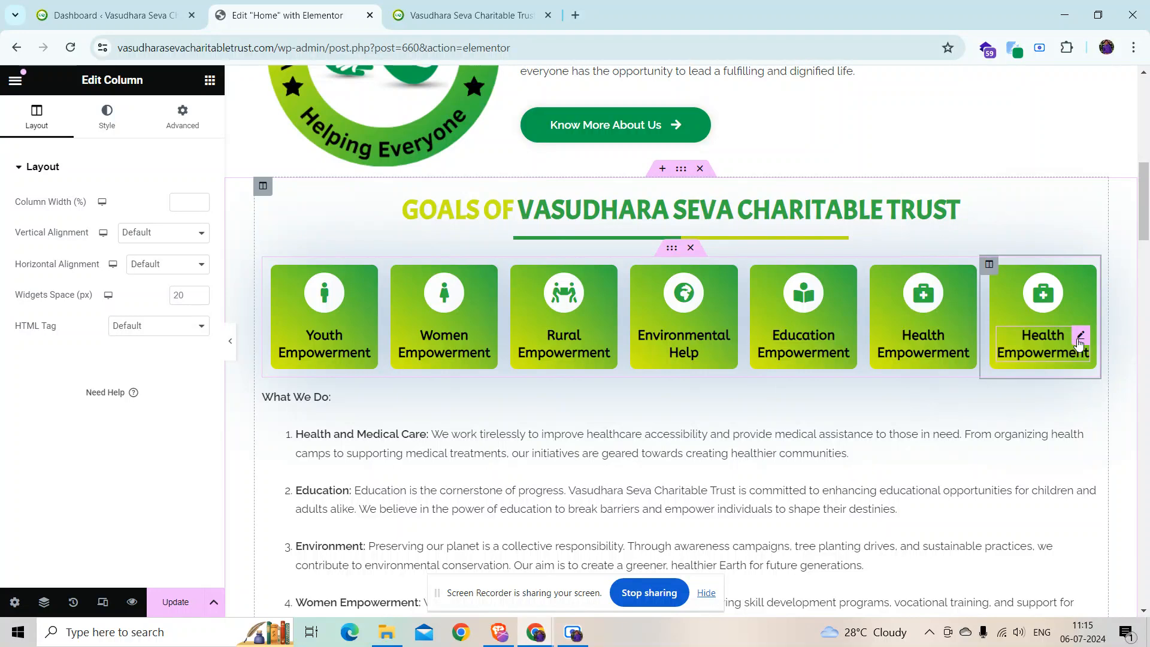
left_click(1043, 337)
left_click(144, 329)
type("ascasc")
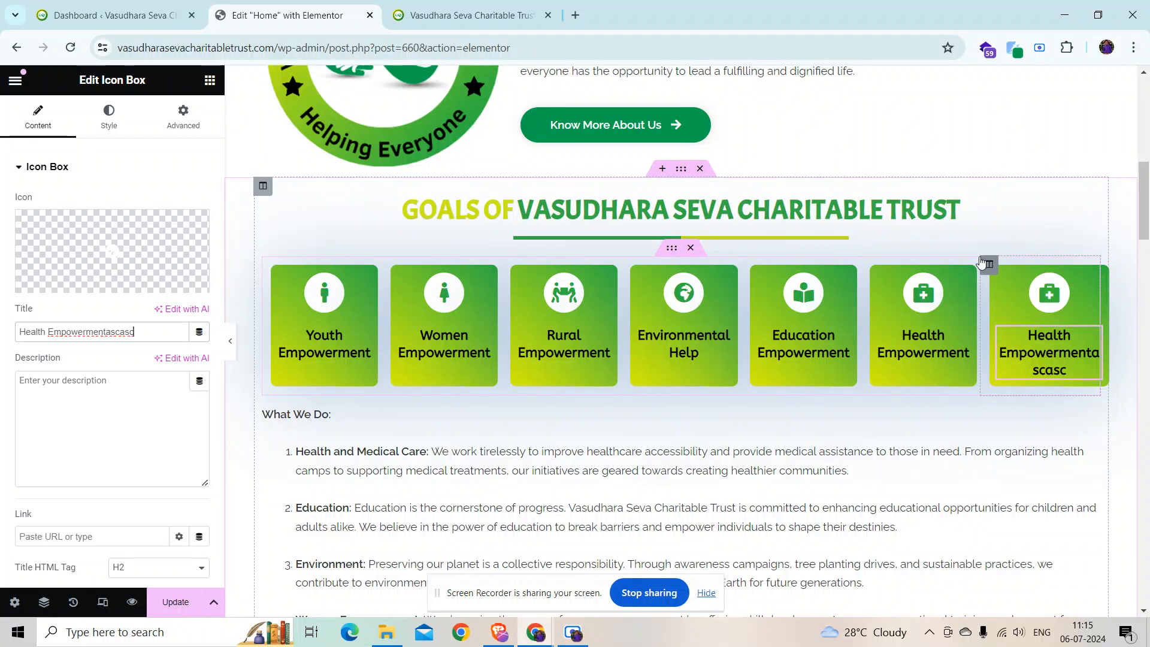
Step: Delete the duplicate Health Empowerment column so six goal cards remain
right_click(988, 270)
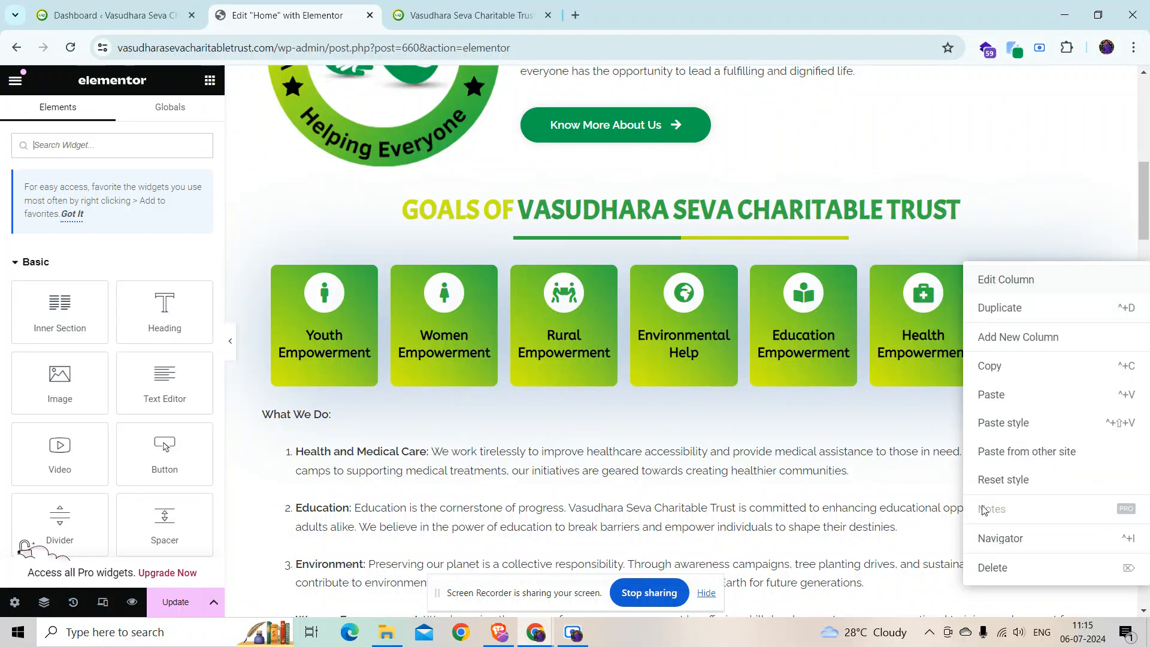
left_click(995, 560)
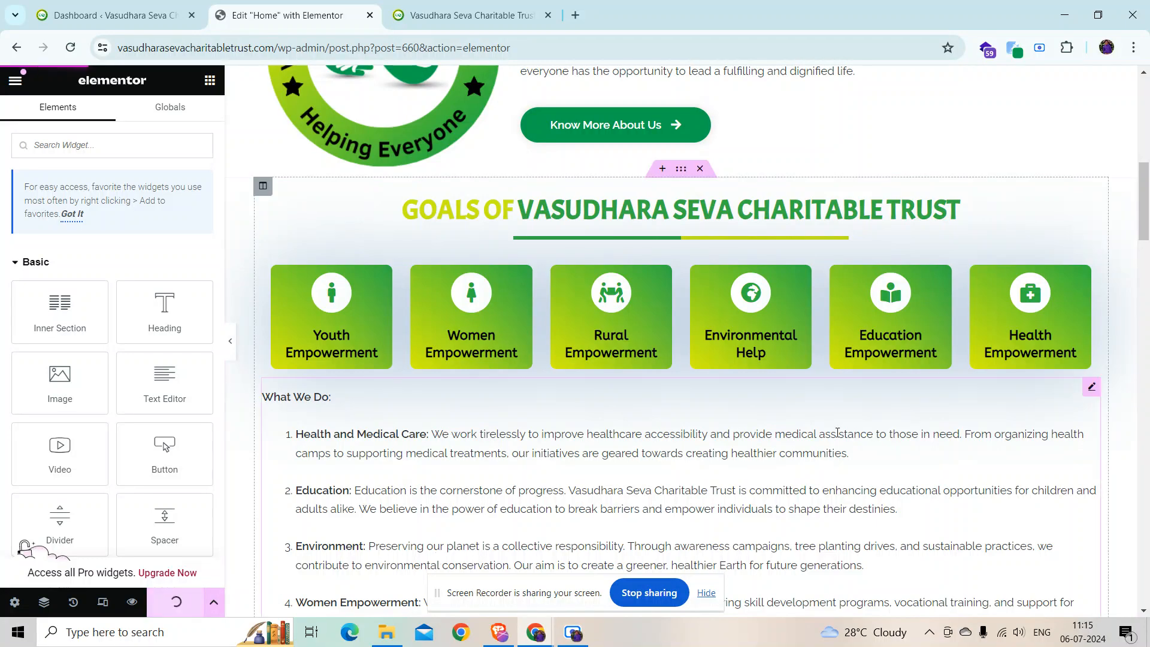
scroll(684, 392, "down", 8)
scroll(685, 392, "down", 13)
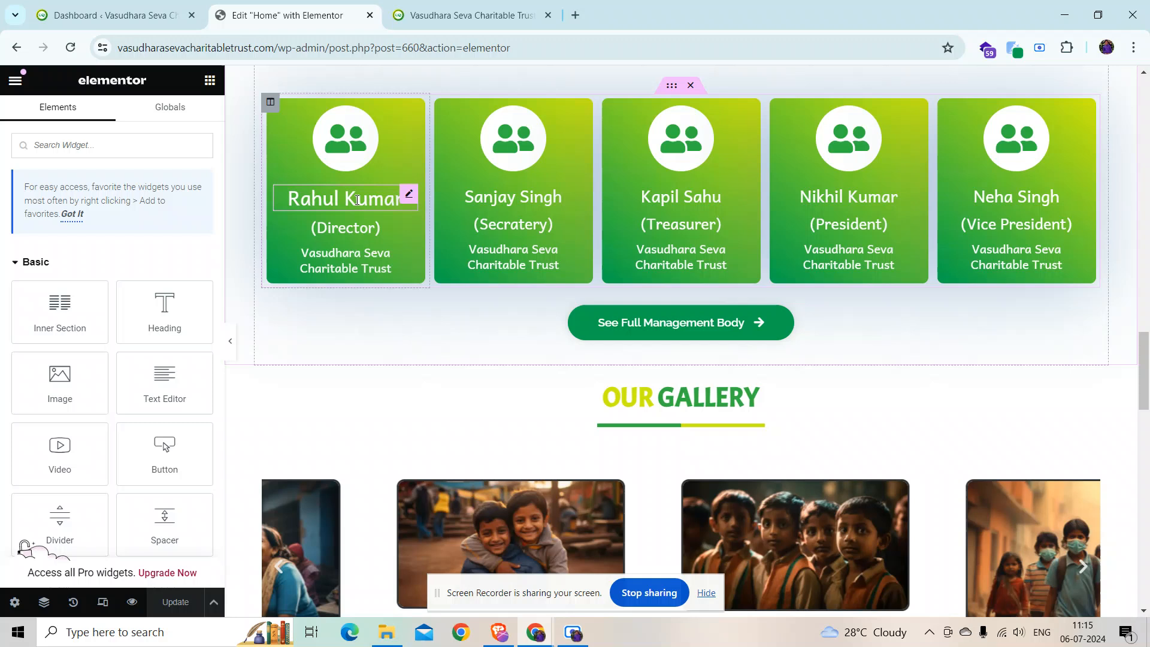
left_click(358, 200)
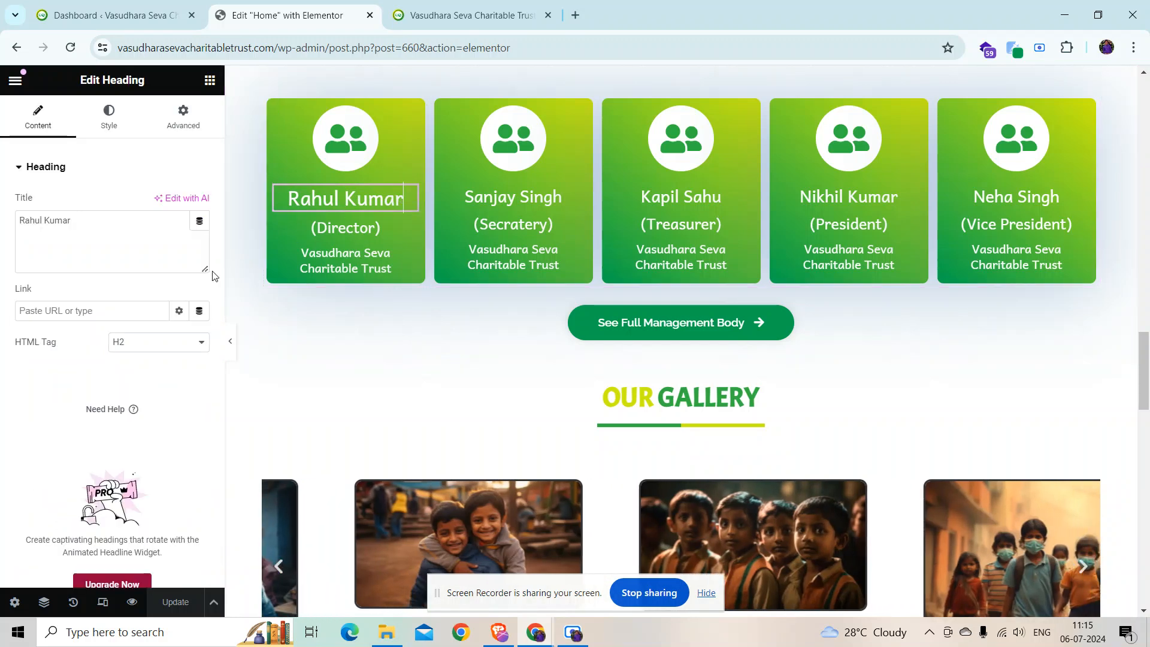
left_click(145, 231)
type("cascas")
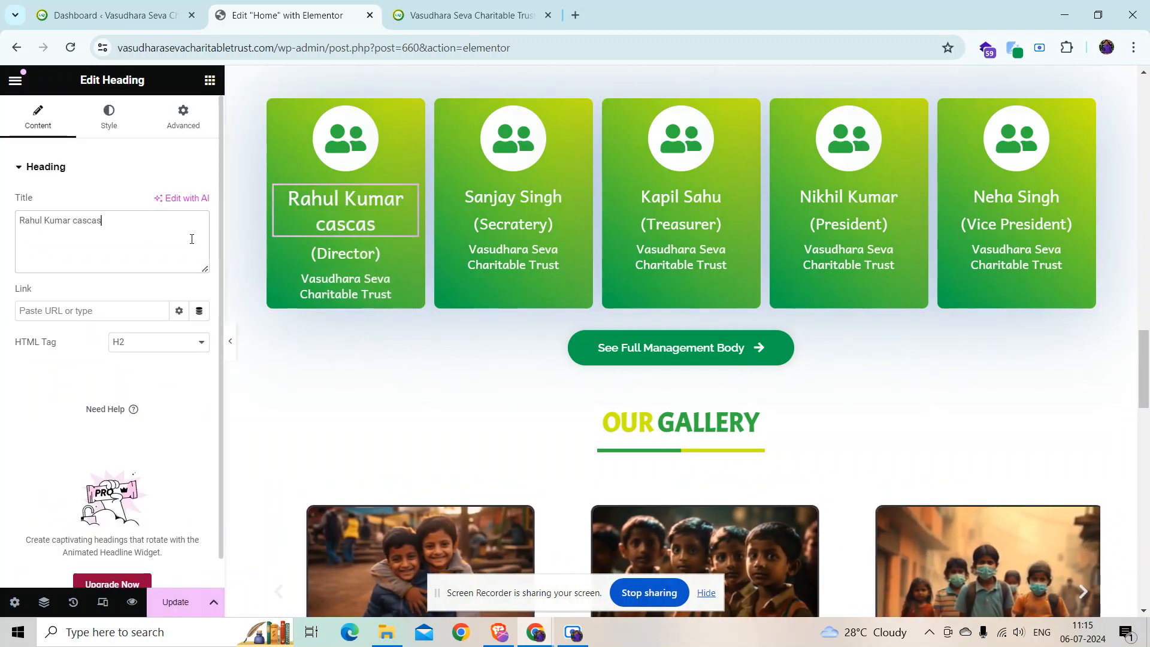
key("BackSpace")
key("BackSpace")
key("BackSpace")
key("BackSpace")
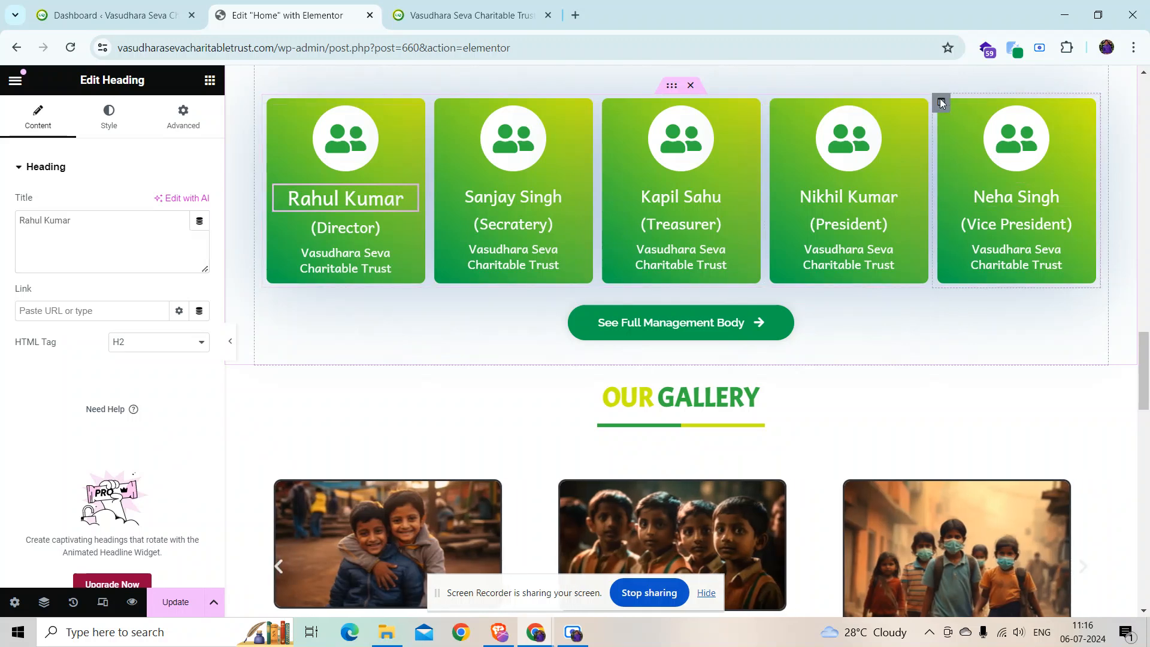
right_click(940, 105)
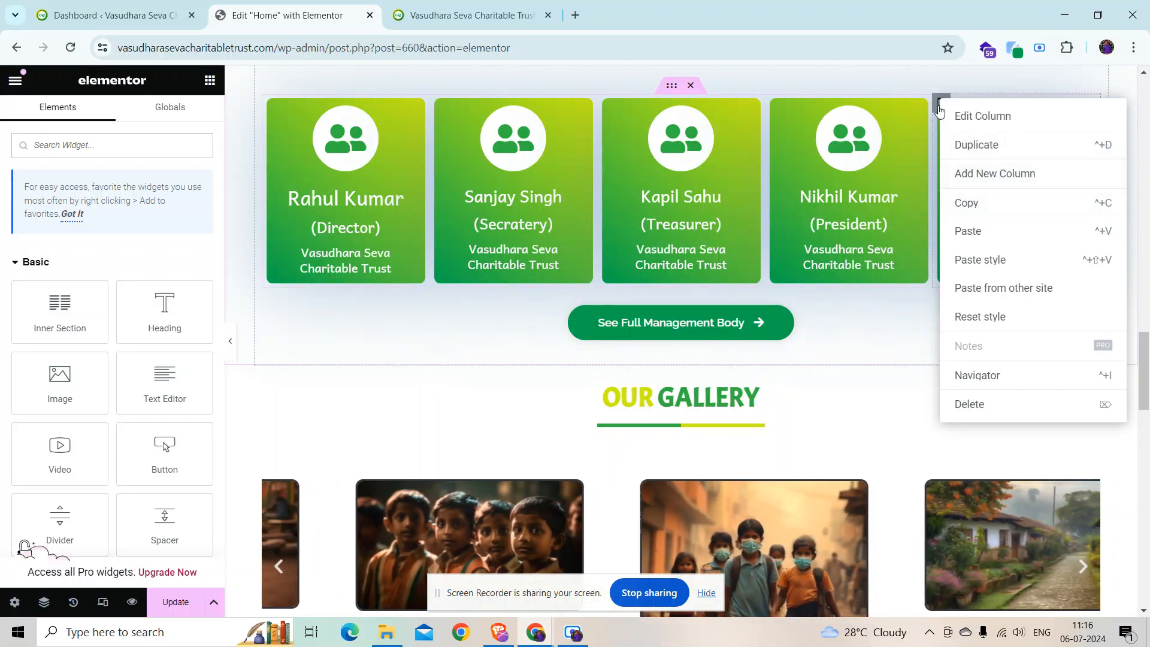
left_click(974, 147)
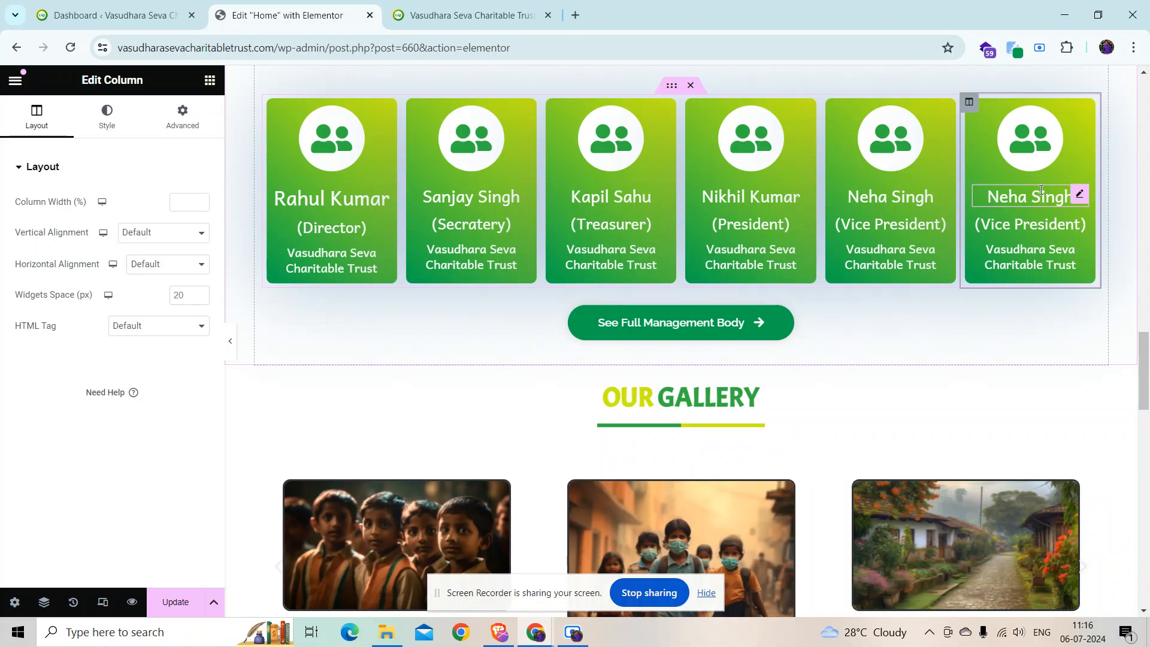
right_click(968, 103)
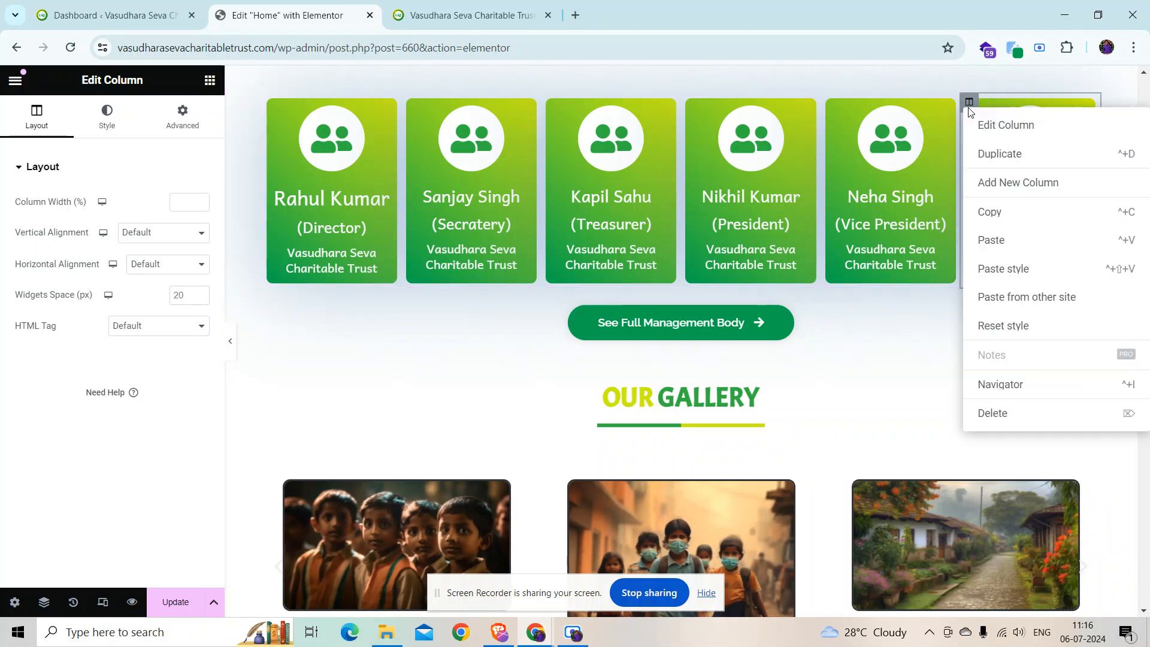
left_click(992, 413)
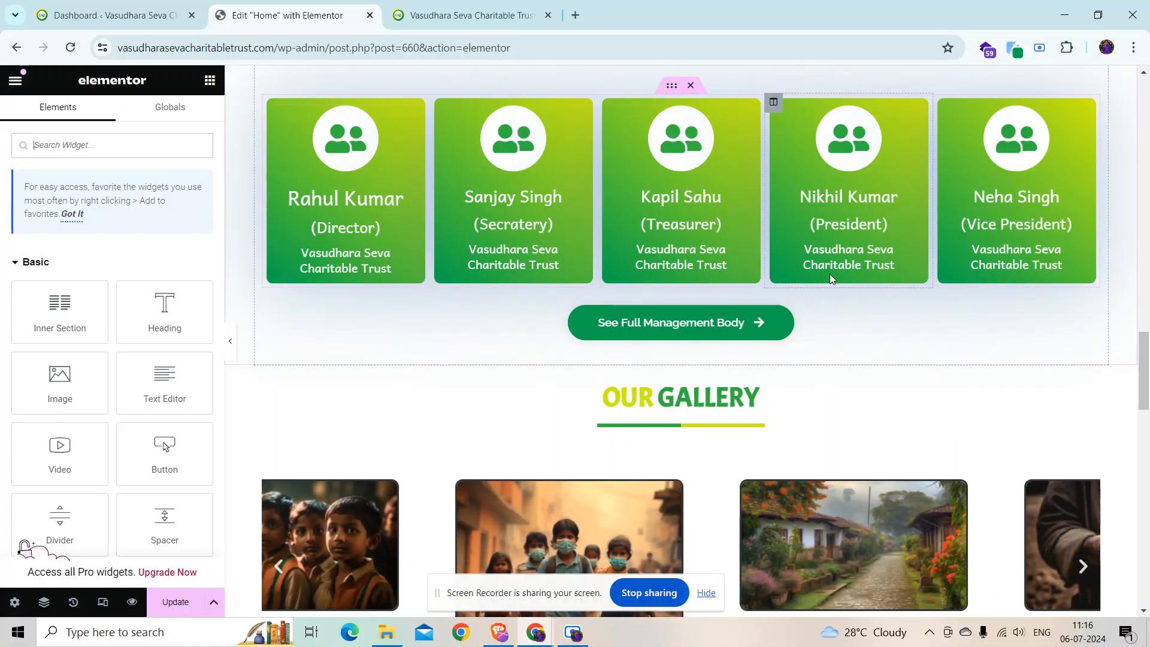
right_click(671, 94)
left_click(685, 161)
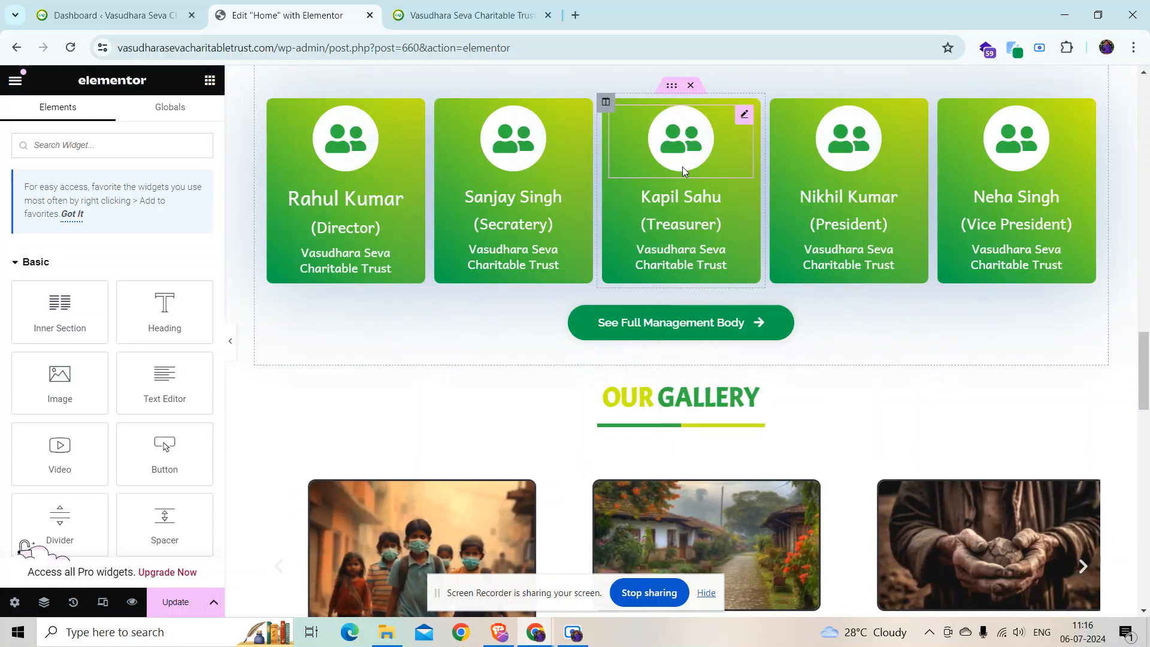
right_click(671, 89)
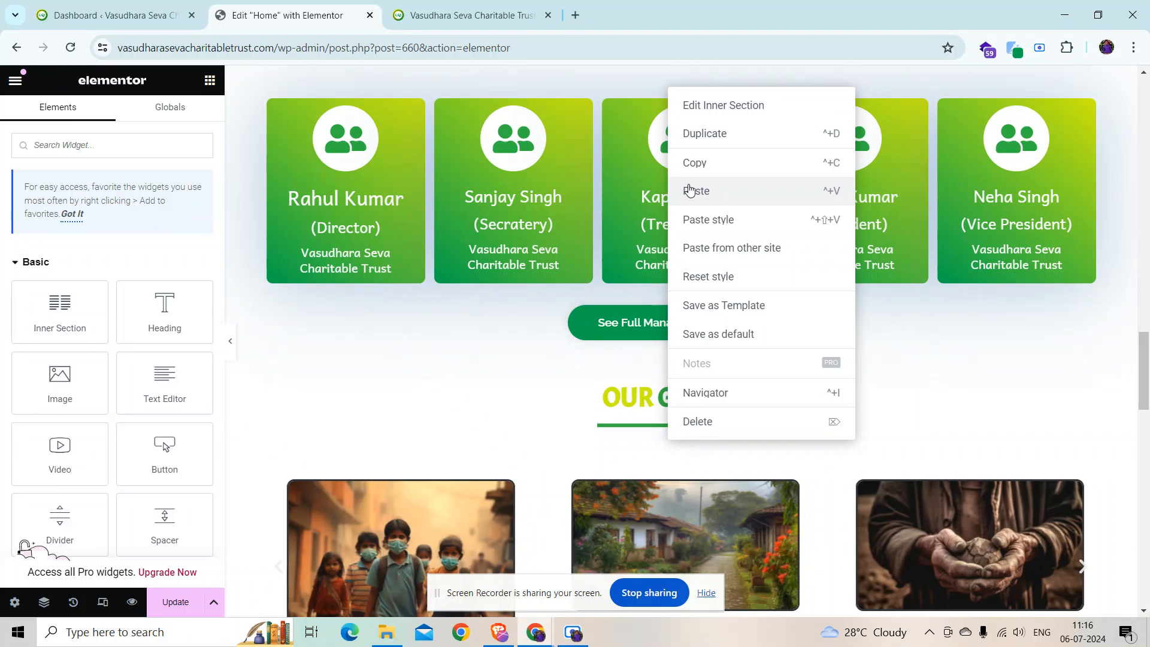
left_click(694, 192)
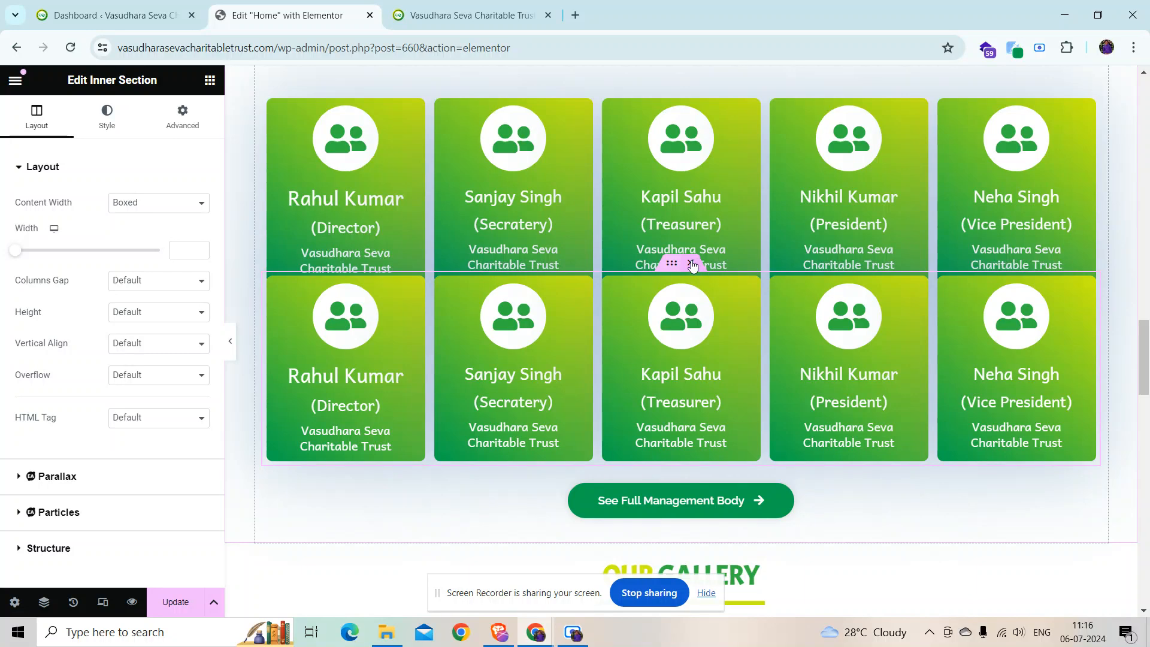
left_click(692, 264)
left_click(179, 601)
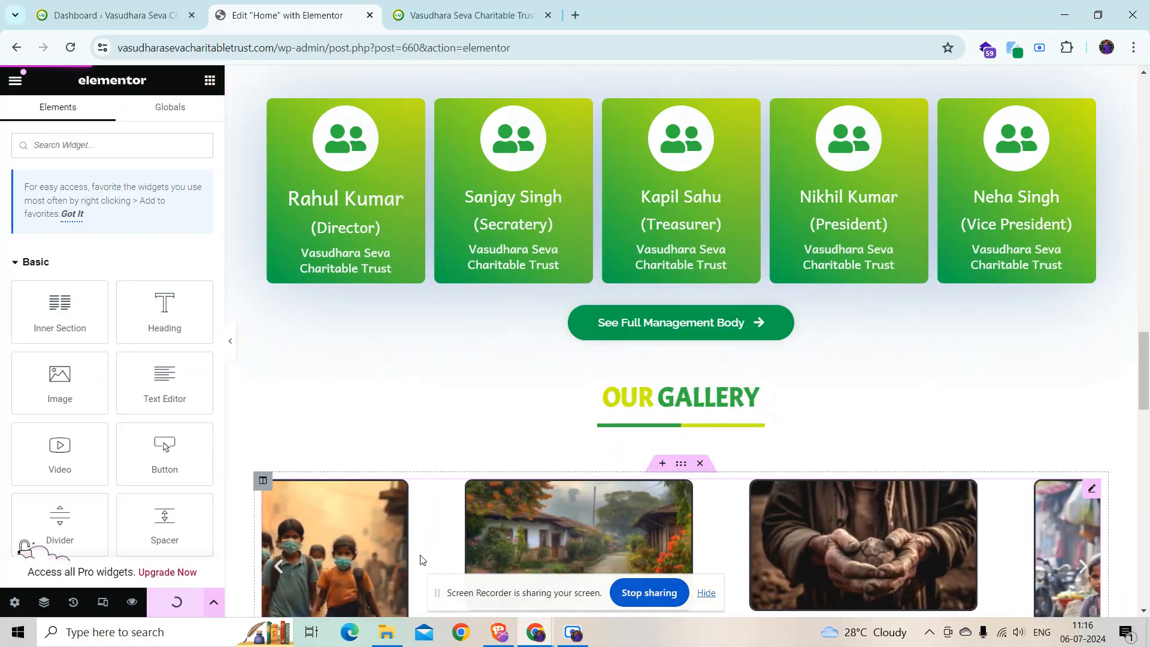
Step: Open the Our Gallery carousel's 7-image gallery editor and close it without changes
scroll(372, 539, "down", 4)
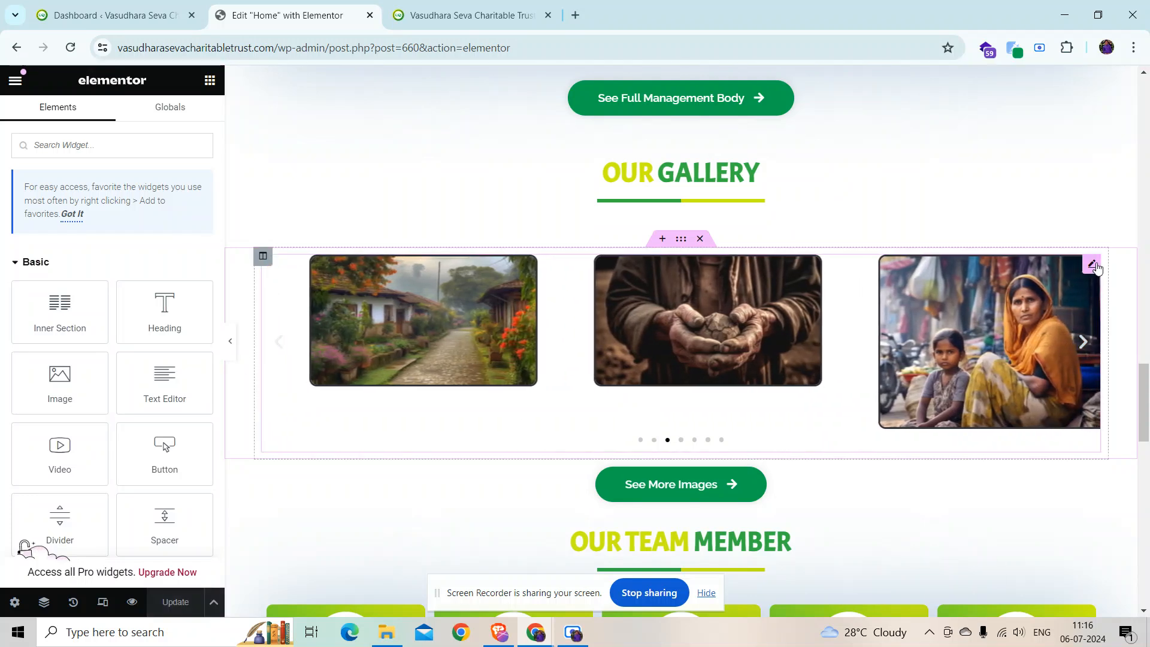
left_click(1091, 264)
left_click(66, 258)
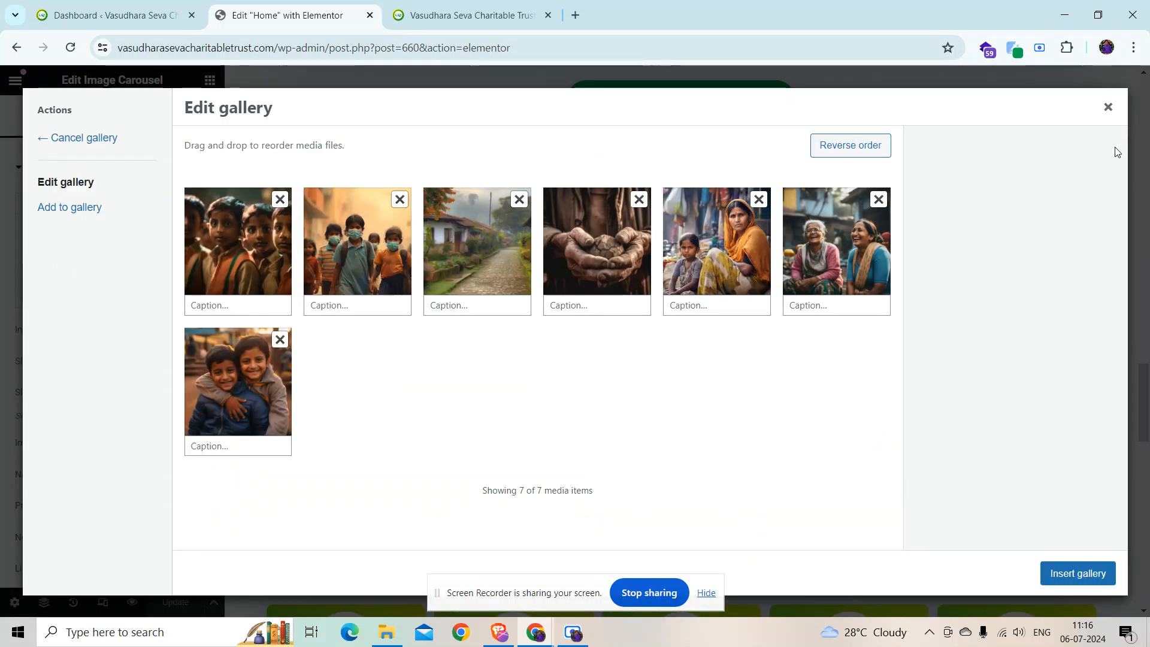
left_click(1108, 107)
scroll(340, 483, "down", 6)
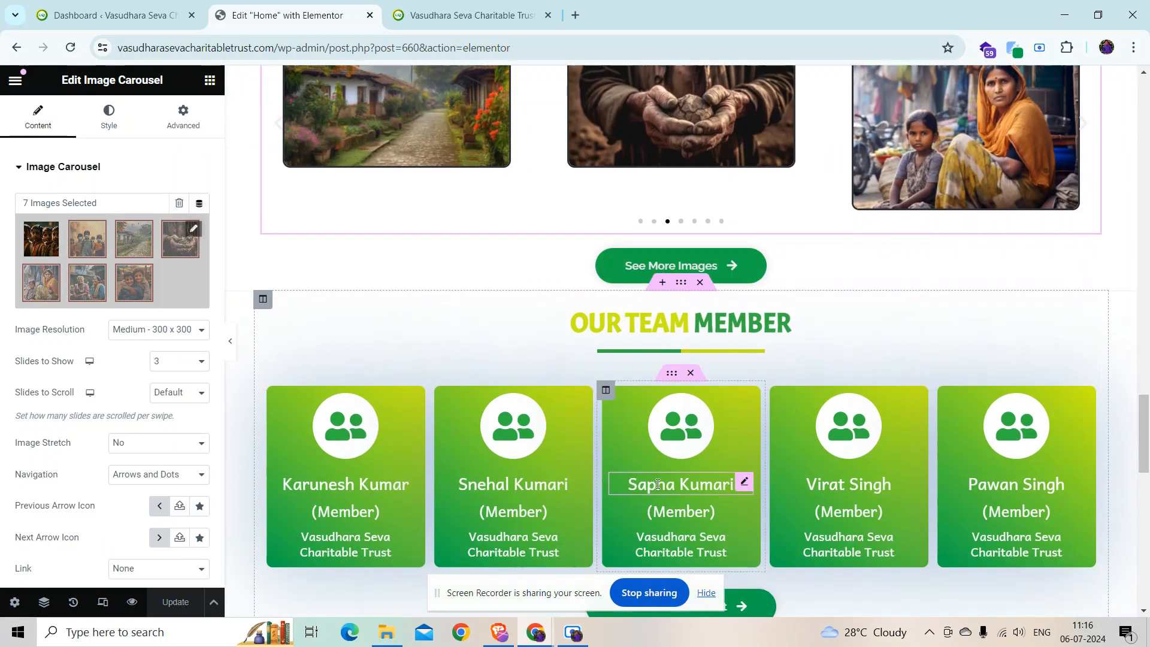
scroll(569, 434, "down", 5)
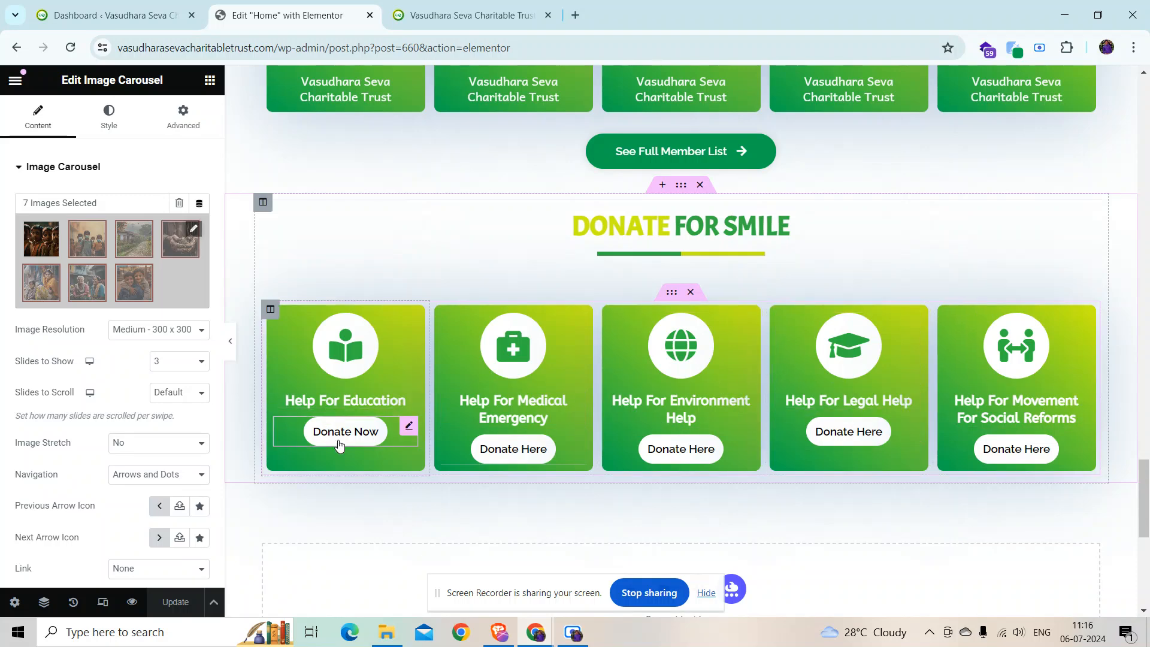
scroll(939, 445, "down", 4)
scroll(718, 451, "down", 2)
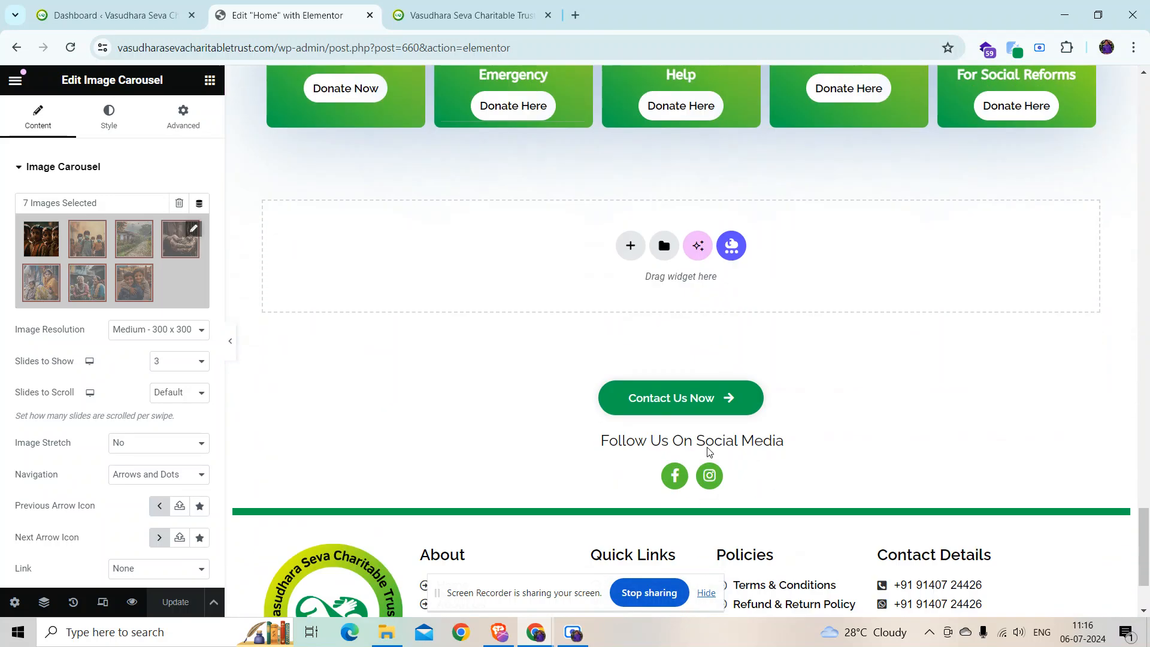
scroll(703, 437, "up", 8)
scroll(695, 437, "up", 10)
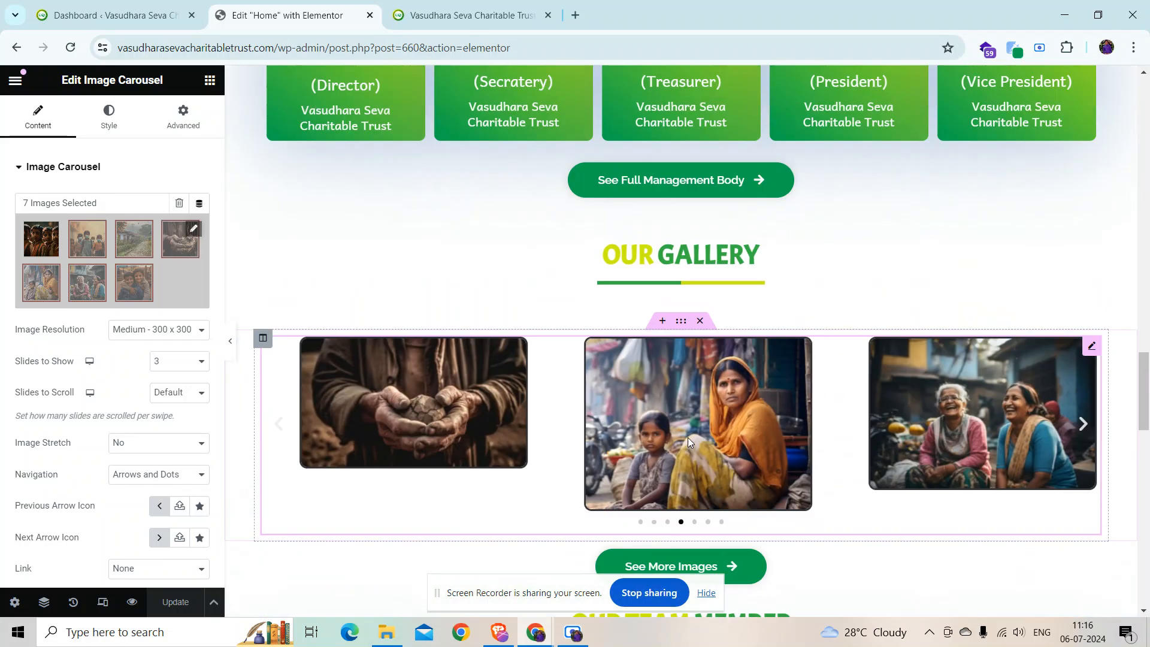
left_click(454, 7)
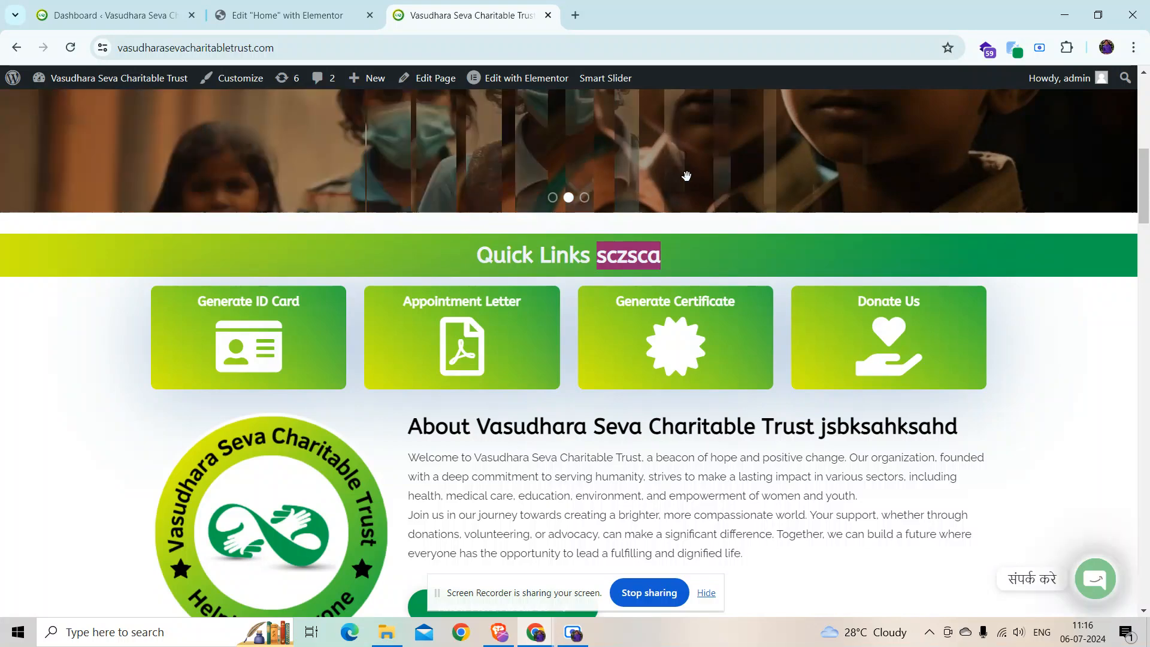
Step: Scroll to the top of the live site and choose Press Release from the main menu
scroll(423, 364, "up", 8)
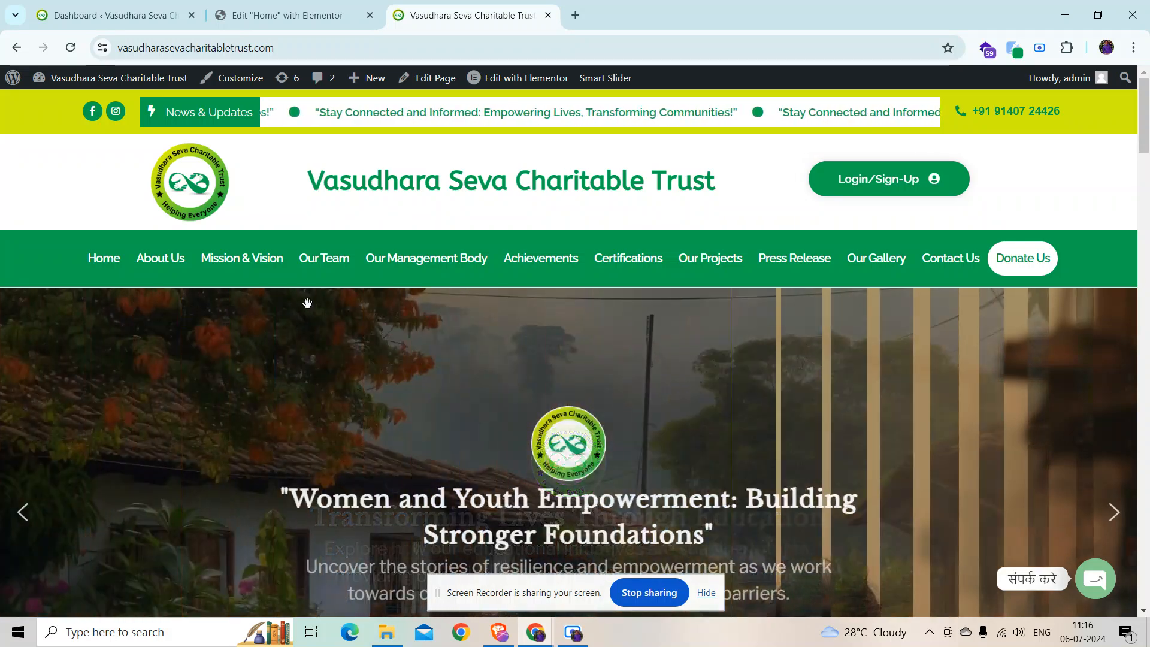
left_click(776, 261)
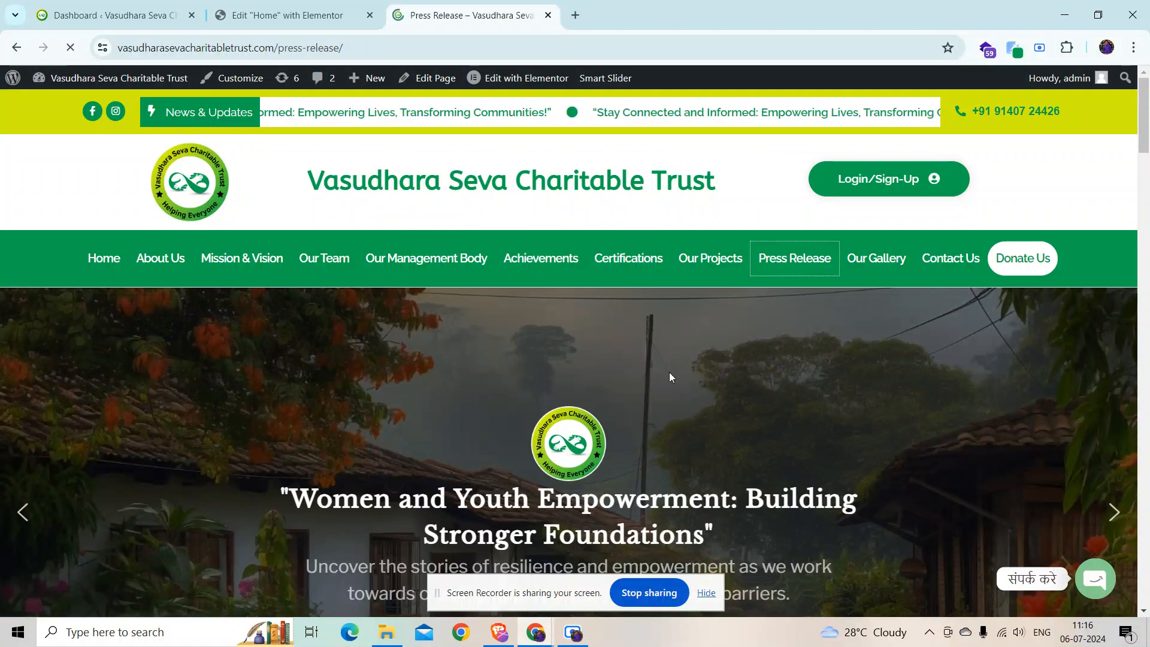
scroll(643, 413, "down", 3)
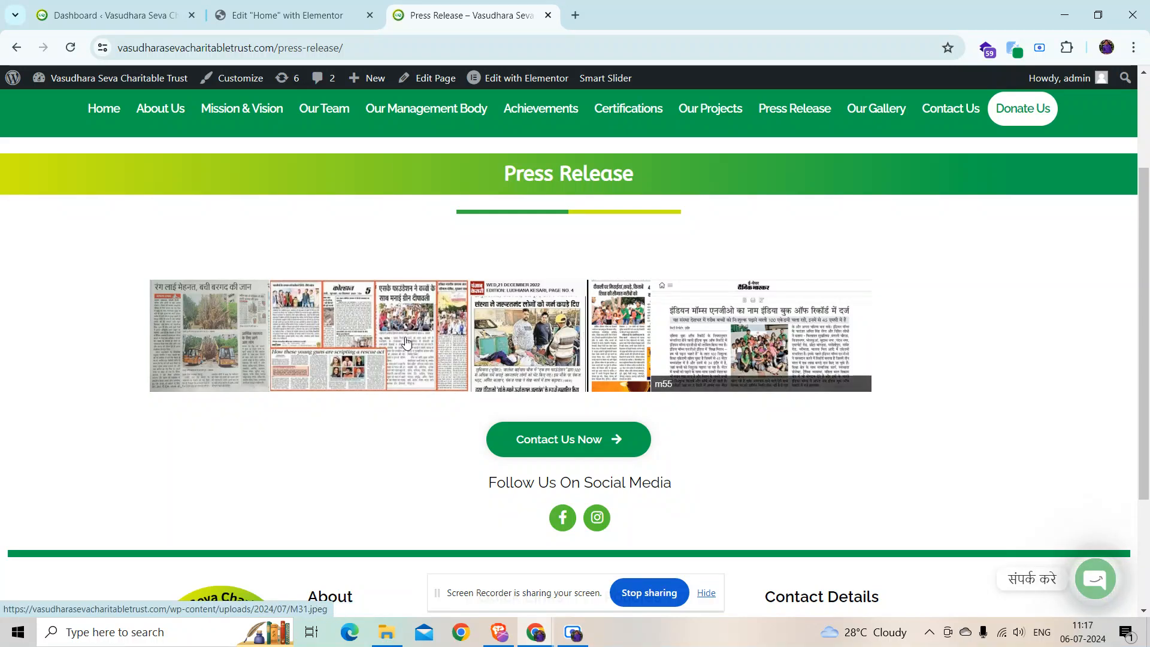
Step: Open the Press Release gallery for editing from the Envira galleries list
left_click(118, 6)
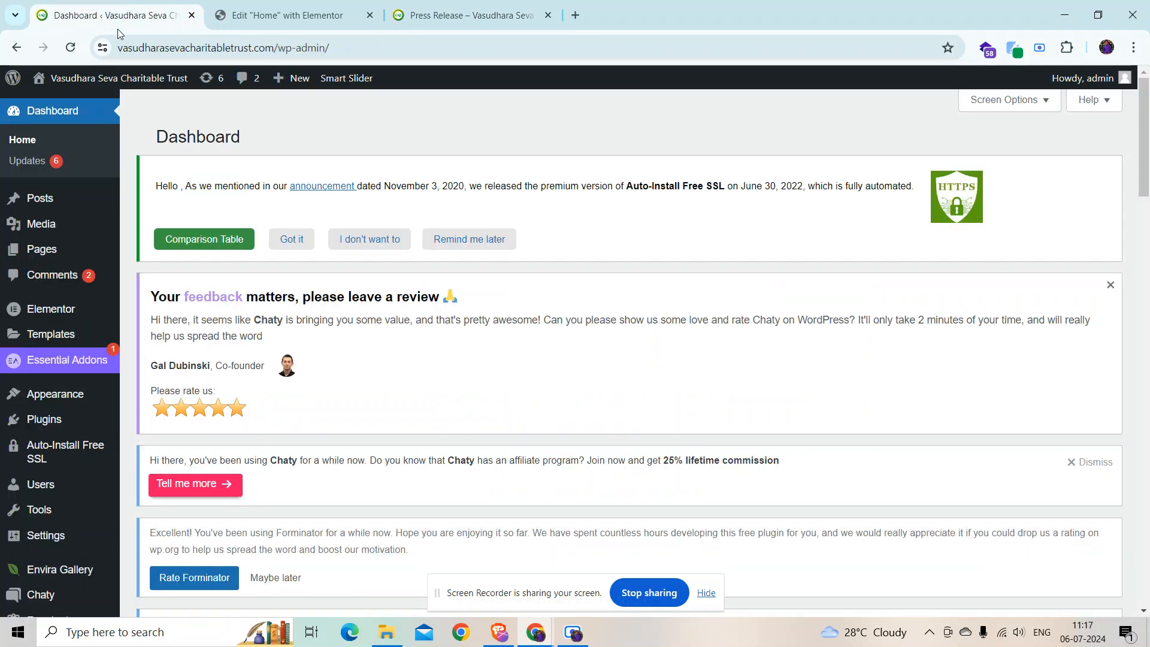
scroll(36, 455, "down", 4)
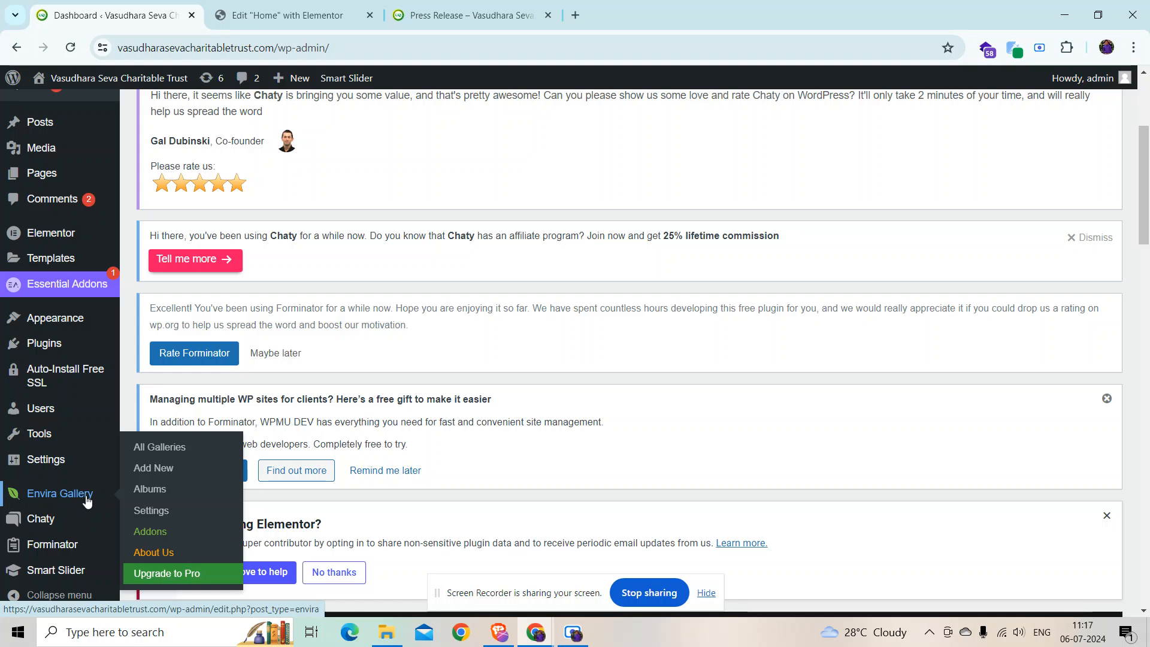
left_click(149, 456)
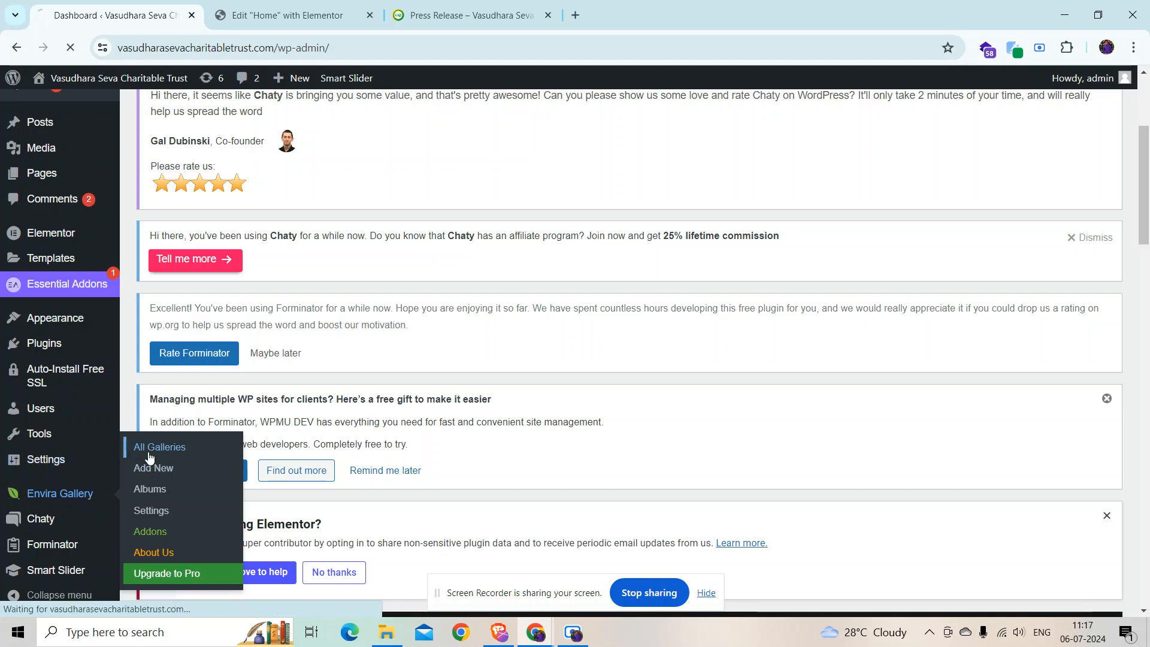
scroll(515, 405, "down", 6)
scroll(515, 407, "down", 6)
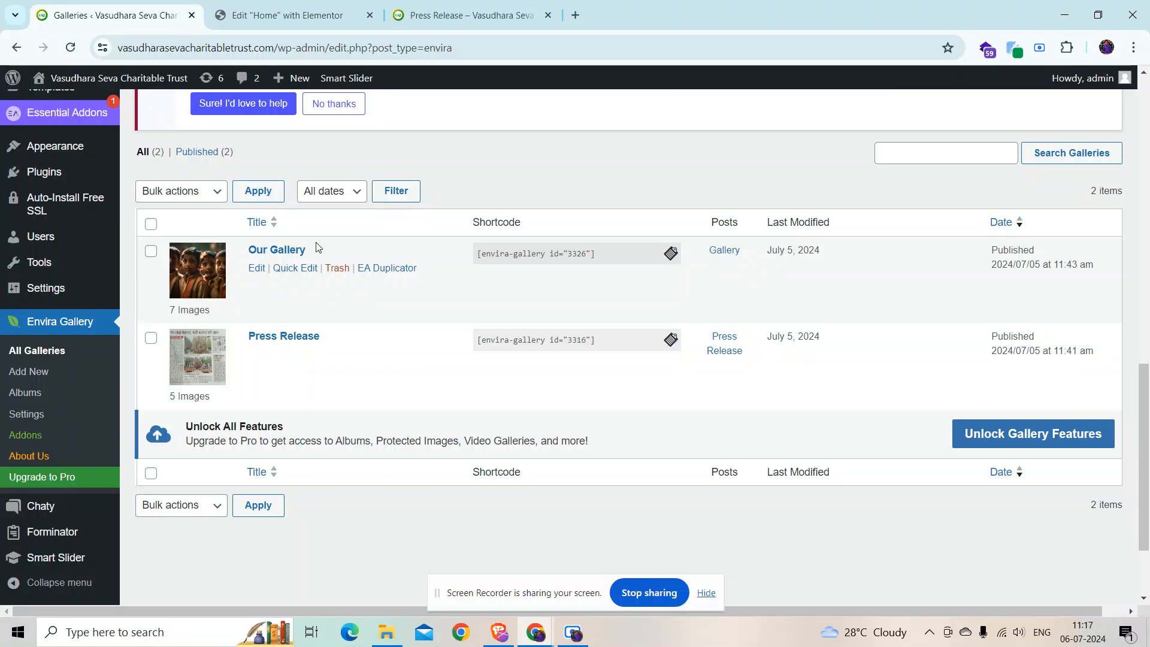
left_click(470, 15)
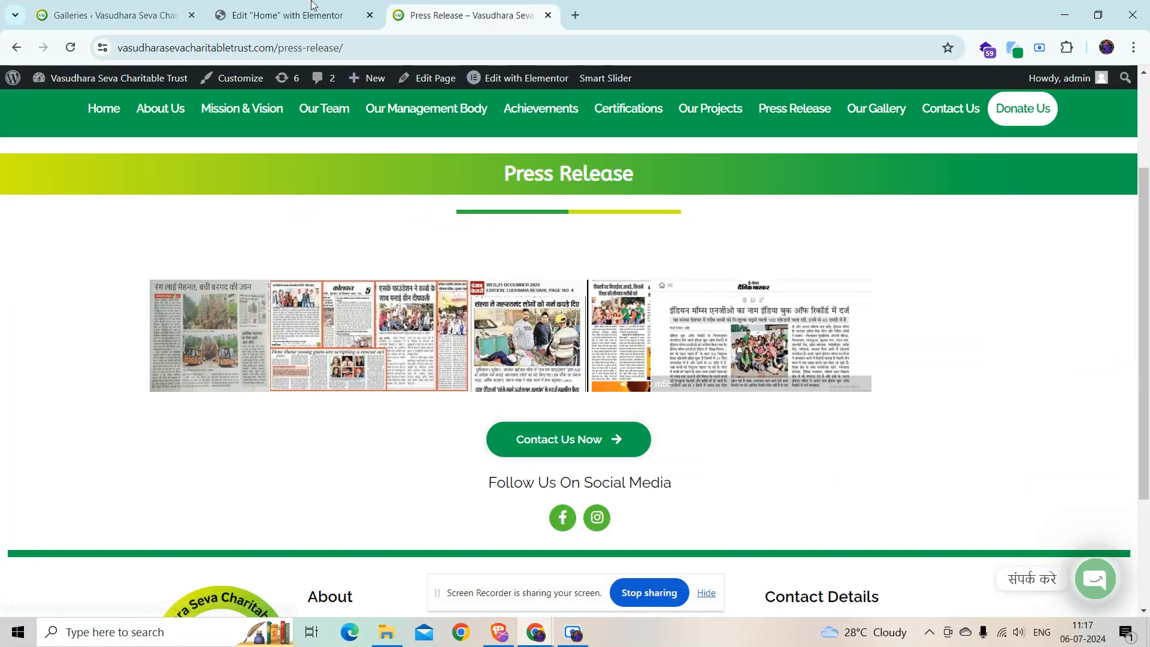
left_click(114, 15)
left_click(256, 355)
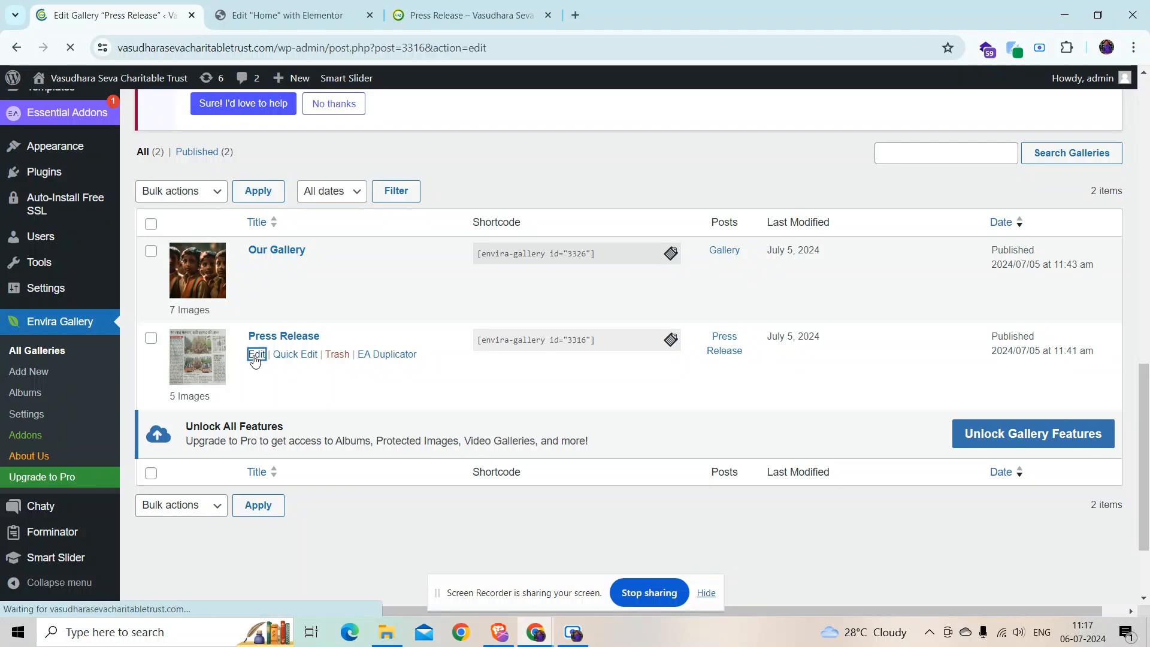
Step: Review its five newspaper clippings, cancel the file upload, and update the gallery
scroll(416, 426, "down", 6)
scroll(416, 426, "down", 3)
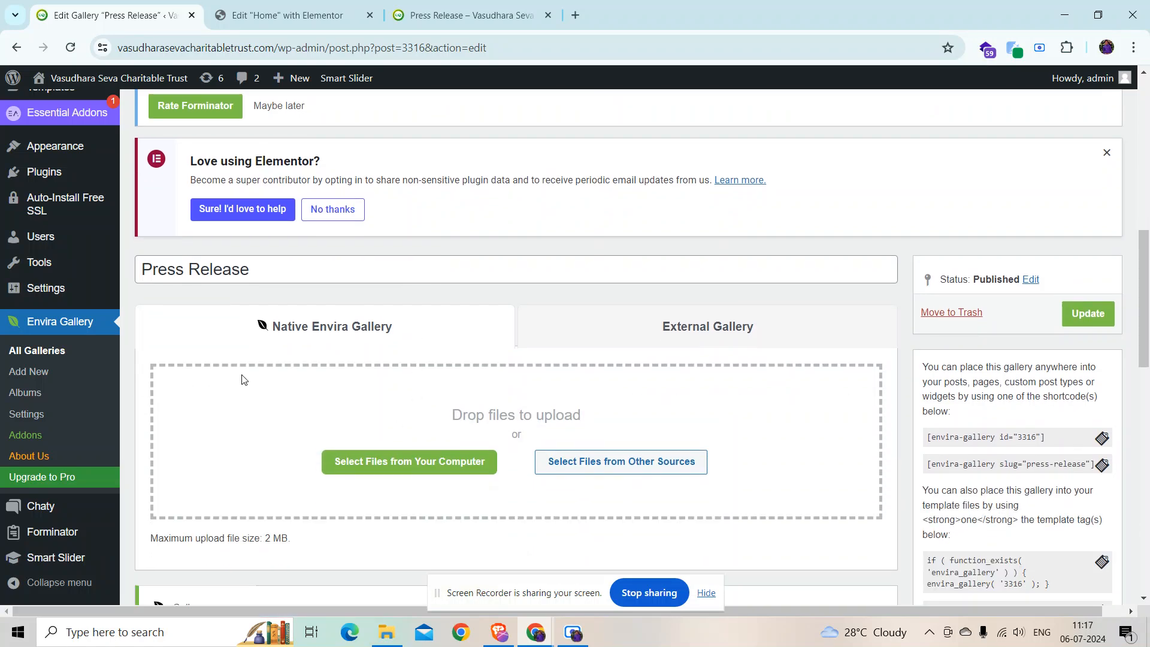
scroll(703, 379, "down", 8)
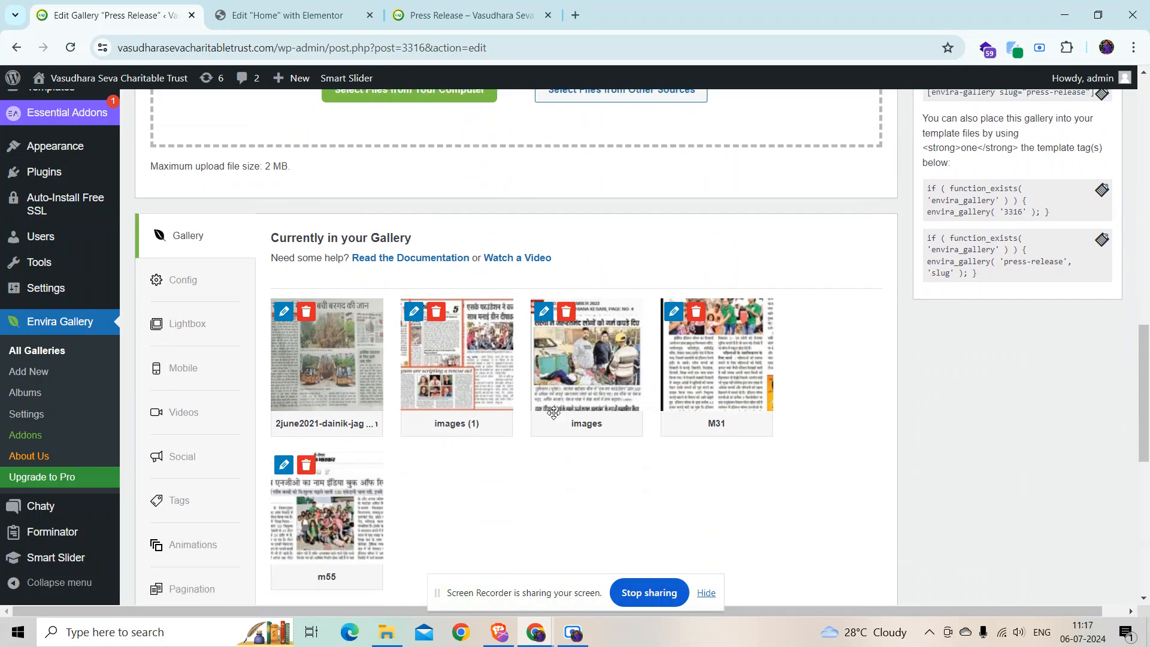
scroll(765, 419, "up", 3)
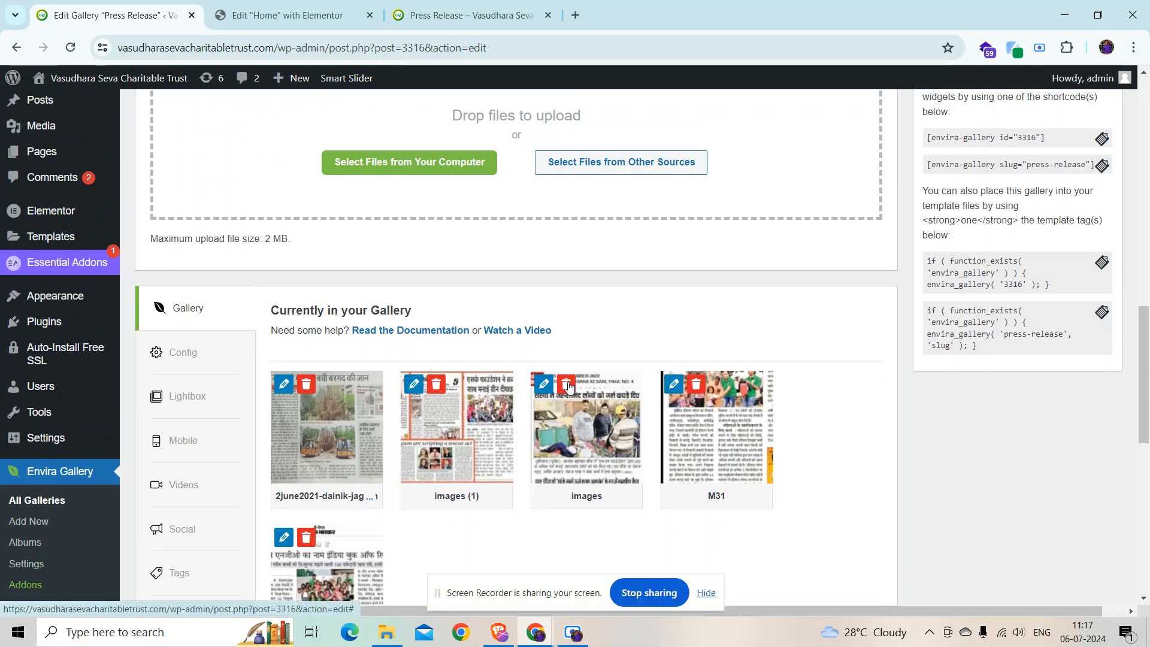
scroll(567, 386, "up", 3)
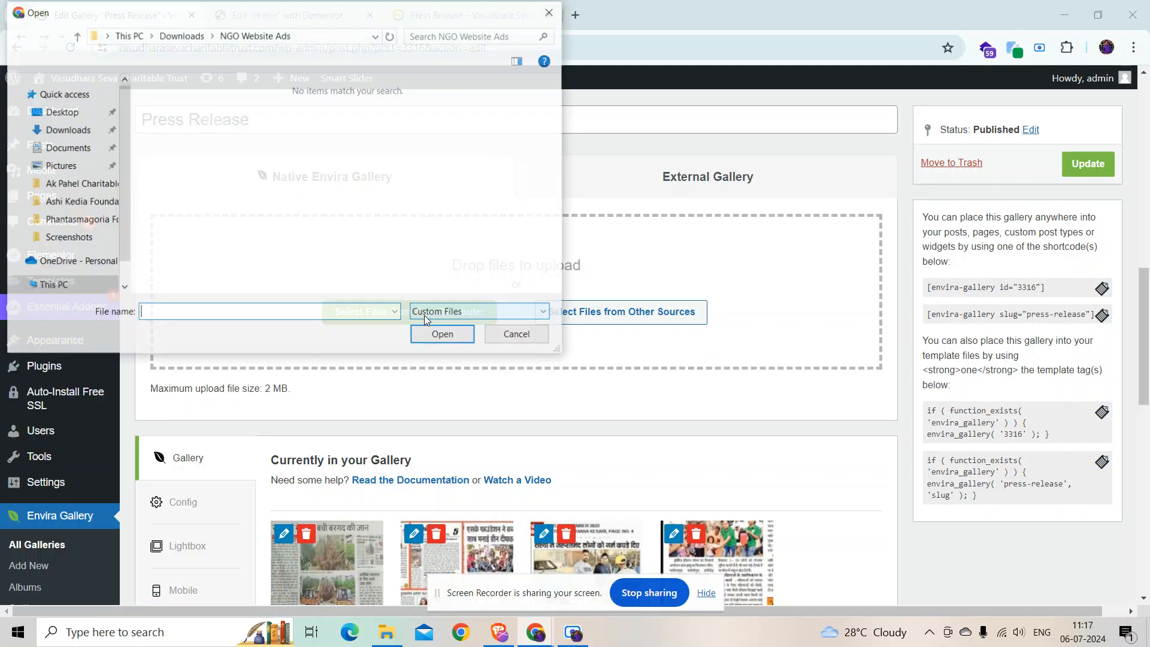
left_click(496, 335)
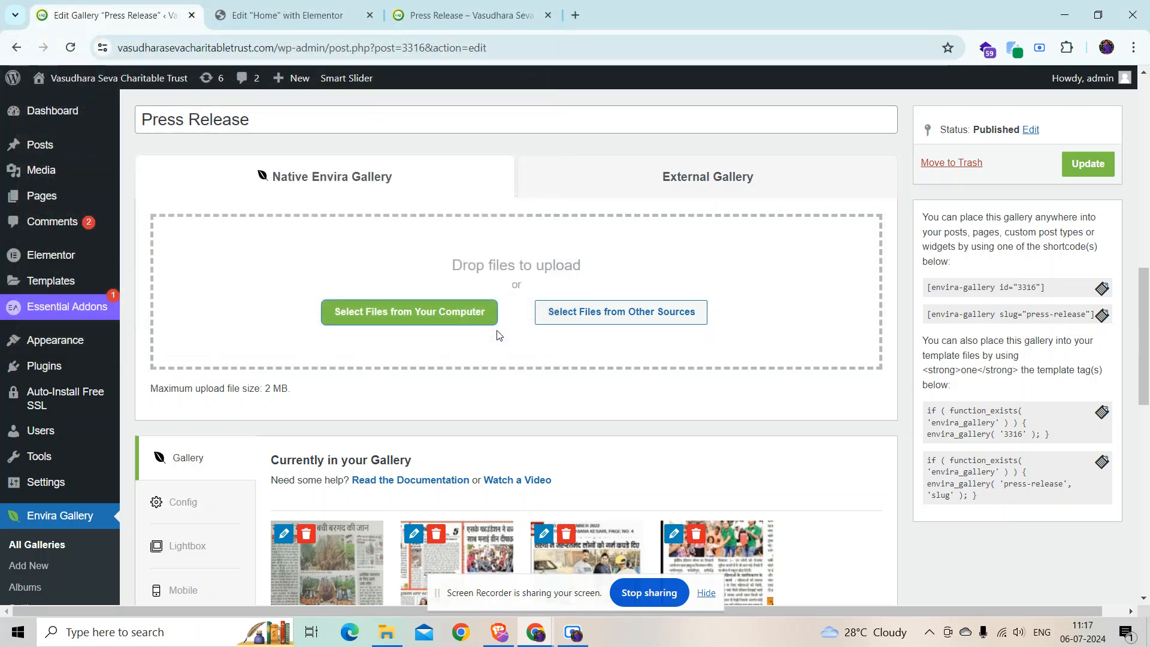
left_click(1090, 165)
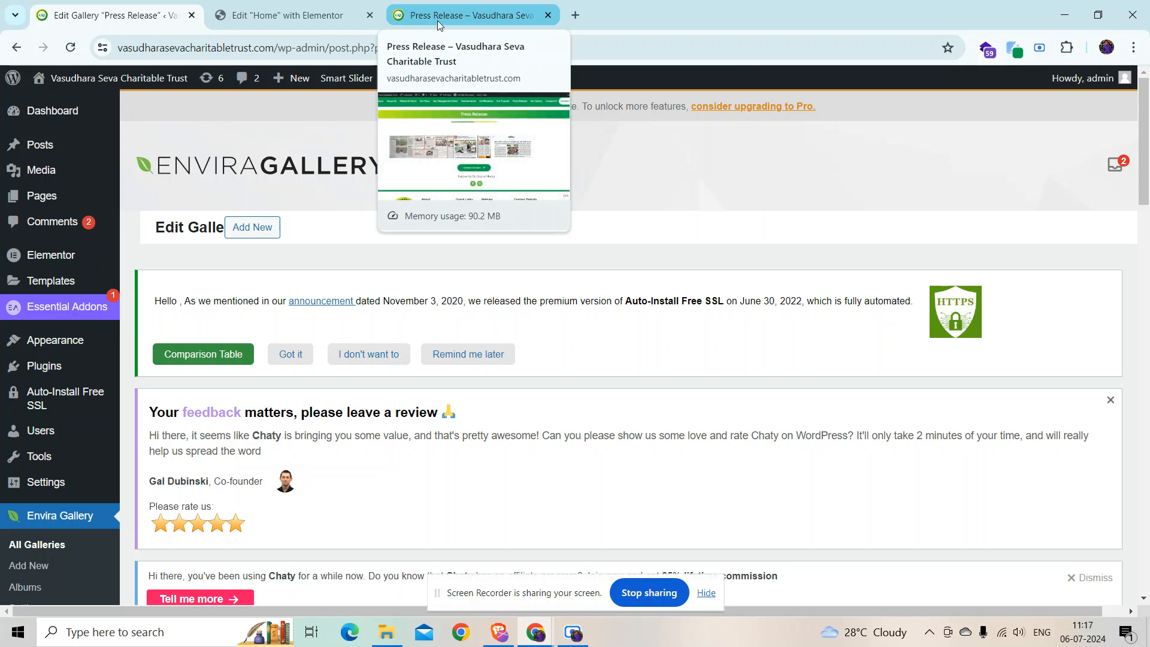
Step: View the live Press Release page, load Our Gallery, then return to the gallery admin
left_click(281, 15)
left_click(461, 14)
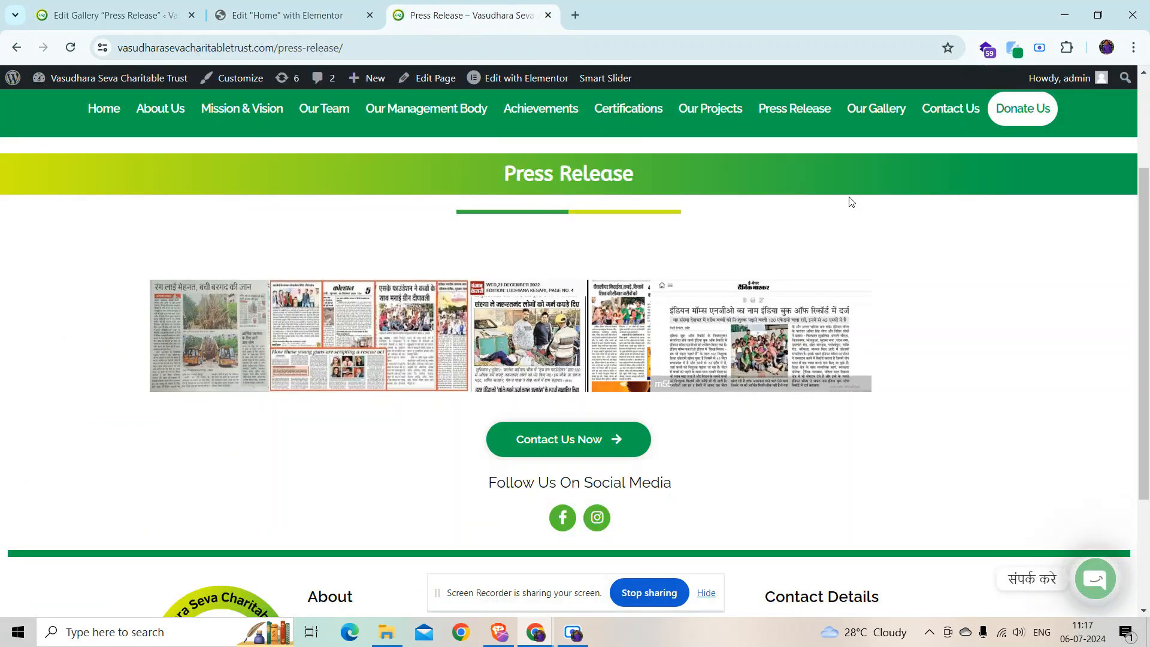
left_click(861, 106)
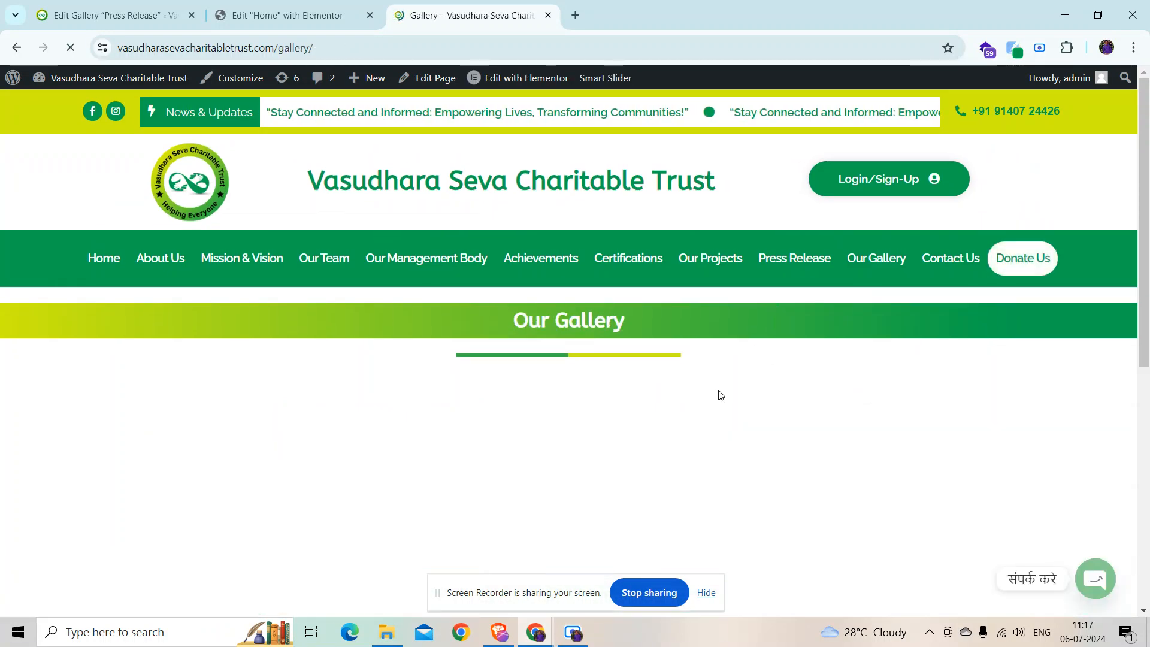
left_click(114, 15)
scroll(43, 528, "down", 1)
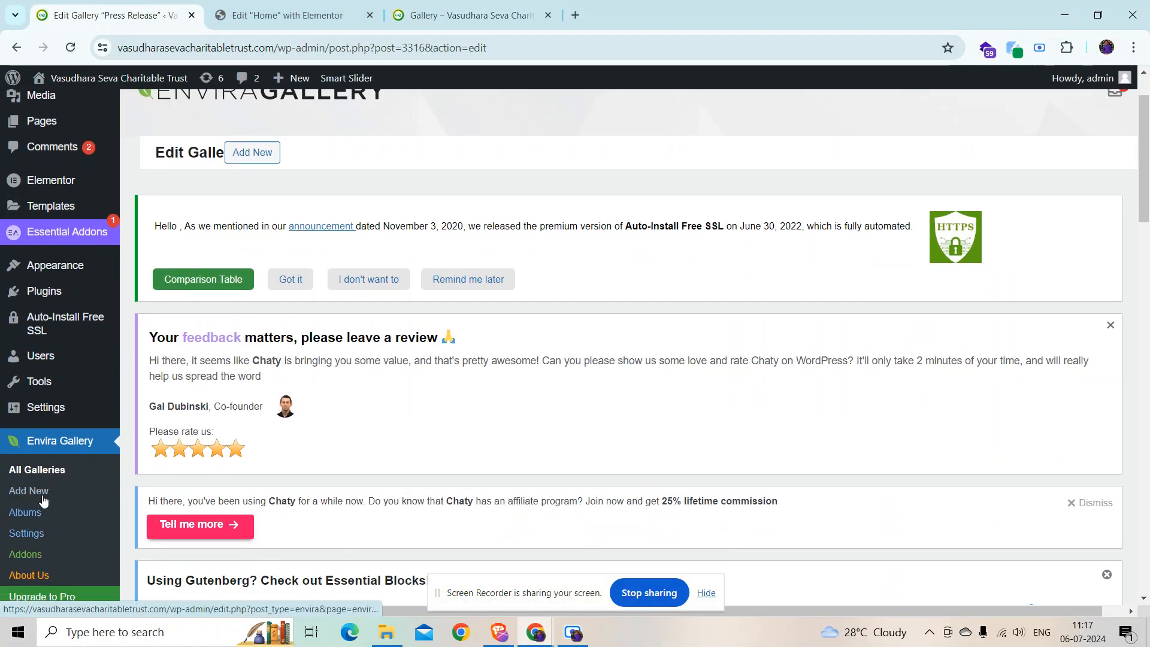
Step: Open Our Gallery for editing from Envira's All Galleries list
left_click(43, 471)
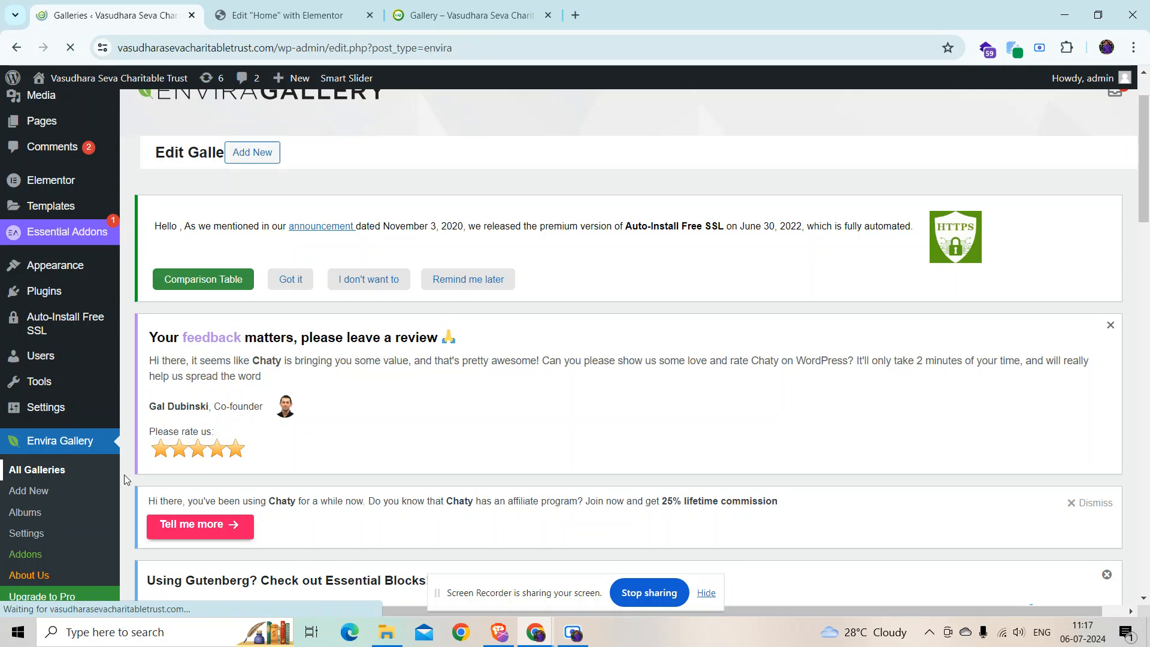
scroll(258, 506, "down", 10)
scroll(247, 518, "down", 2)
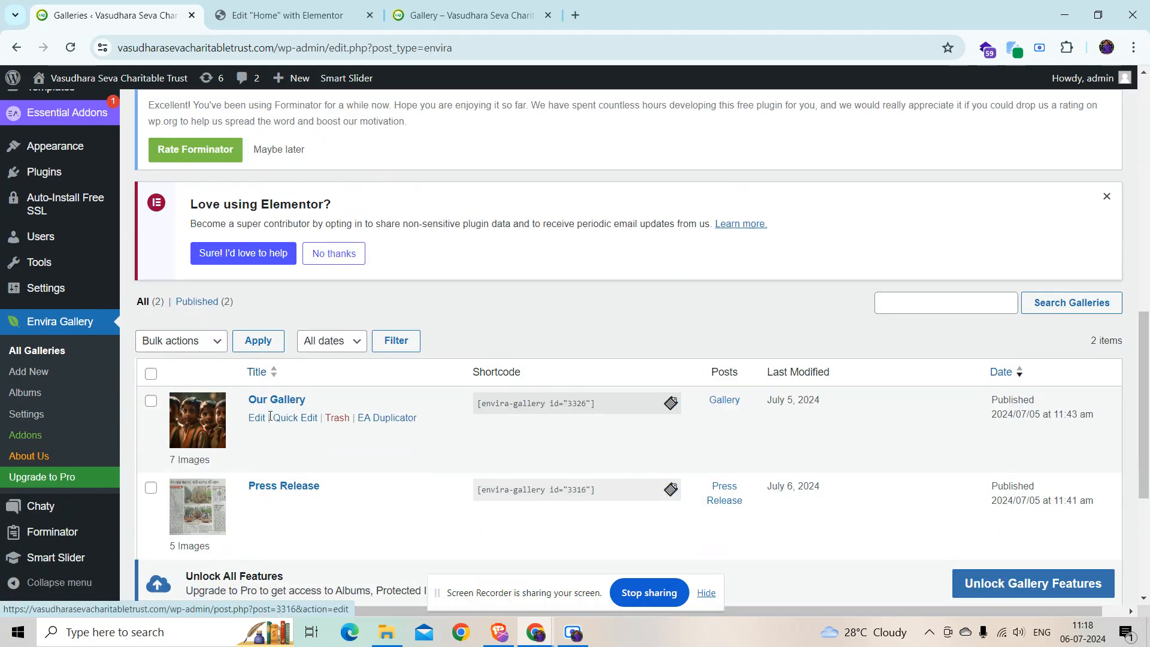
left_click(258, 420)
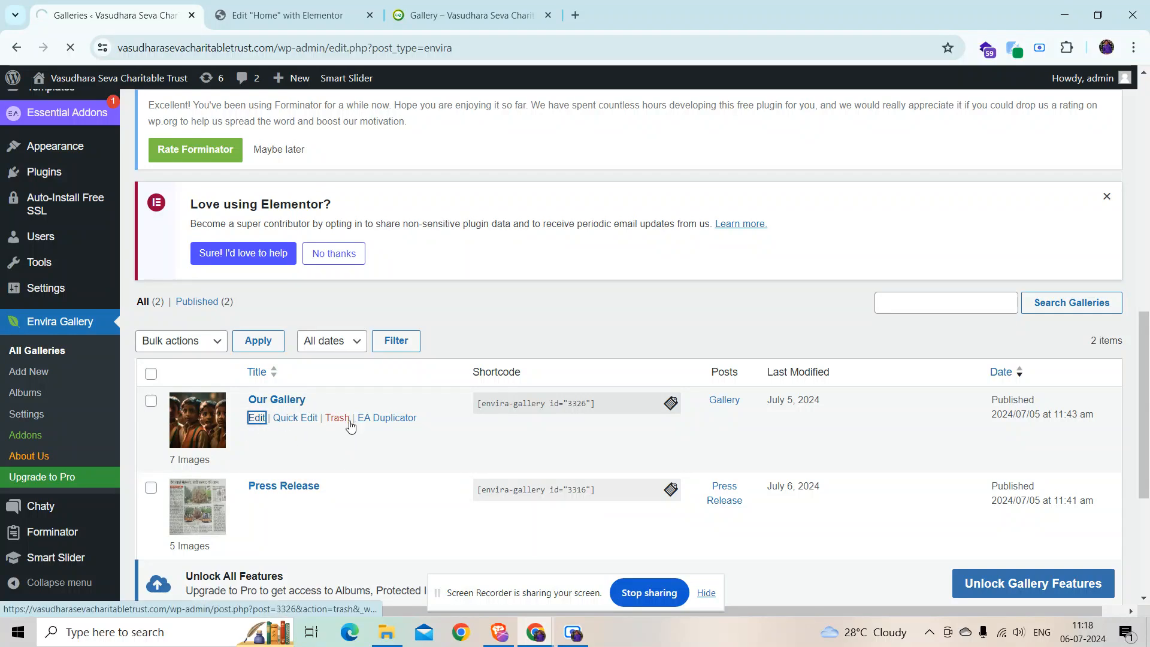
Step: Review the seven gallery images and cancel adding files from the computer
scroll(503, 383, "down", 2)
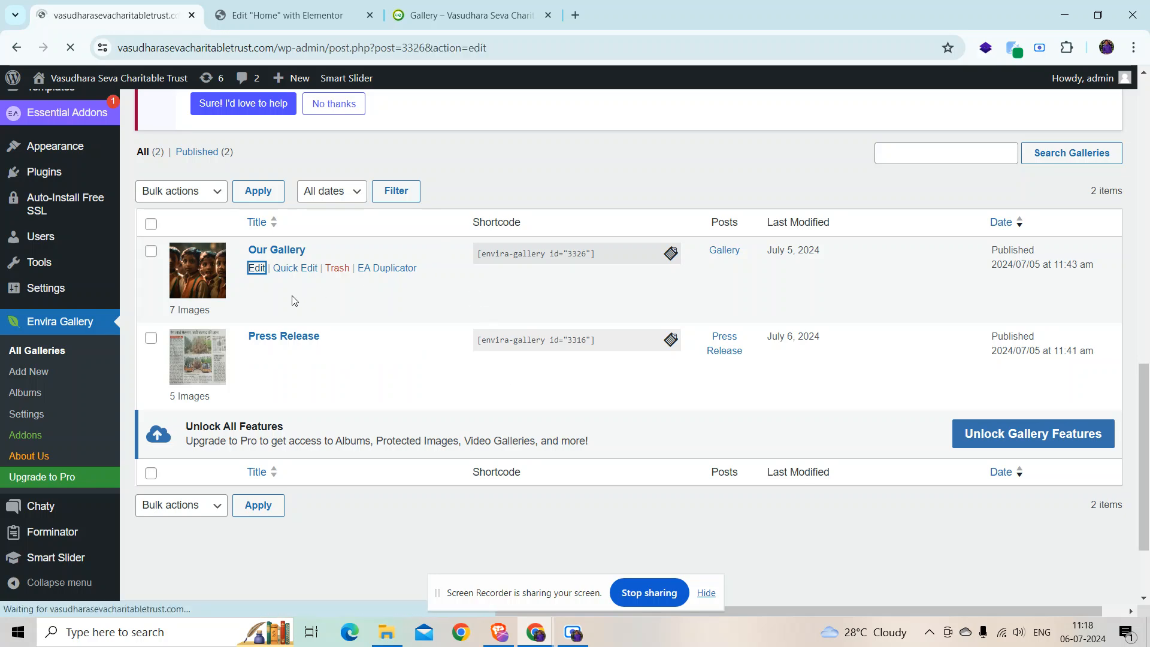
scroll(301, 293, "down", 2)
scroll(301, 293, "down", 10)
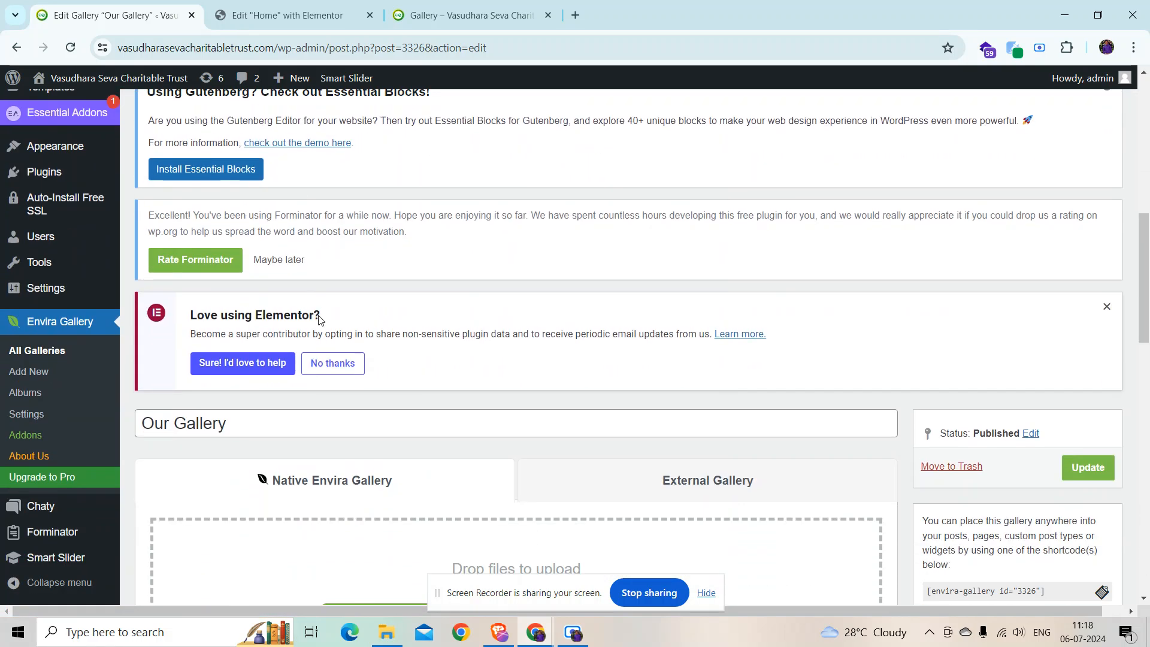
scroll(353, 359, "down", 3)
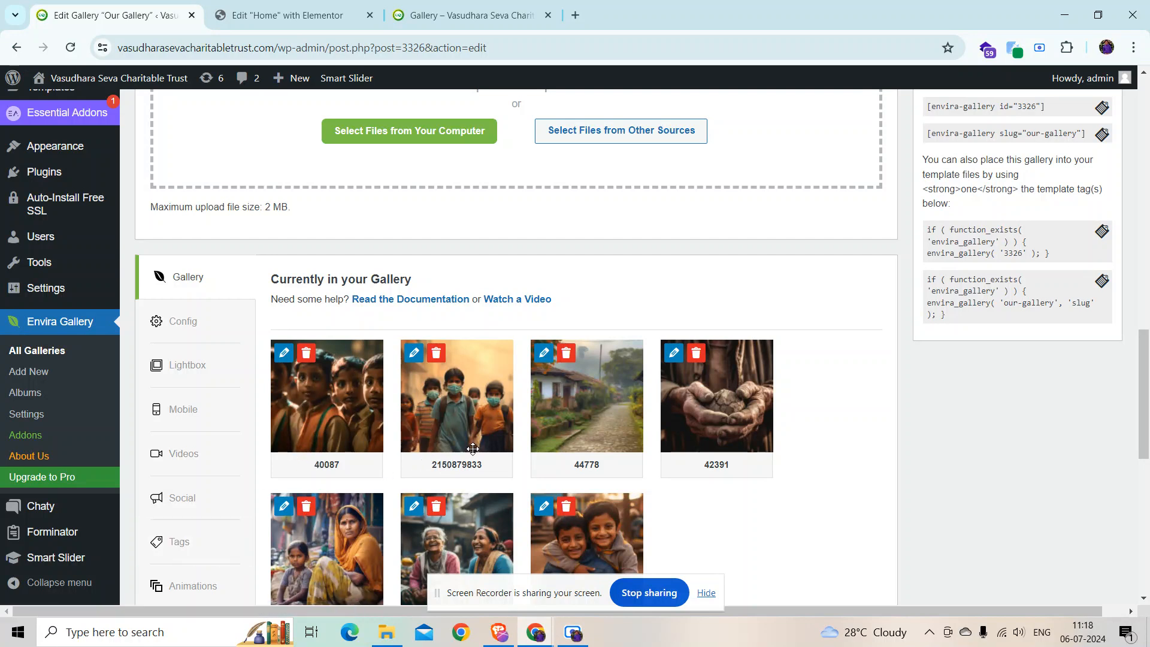
scroll(455, 361, "up", 3)
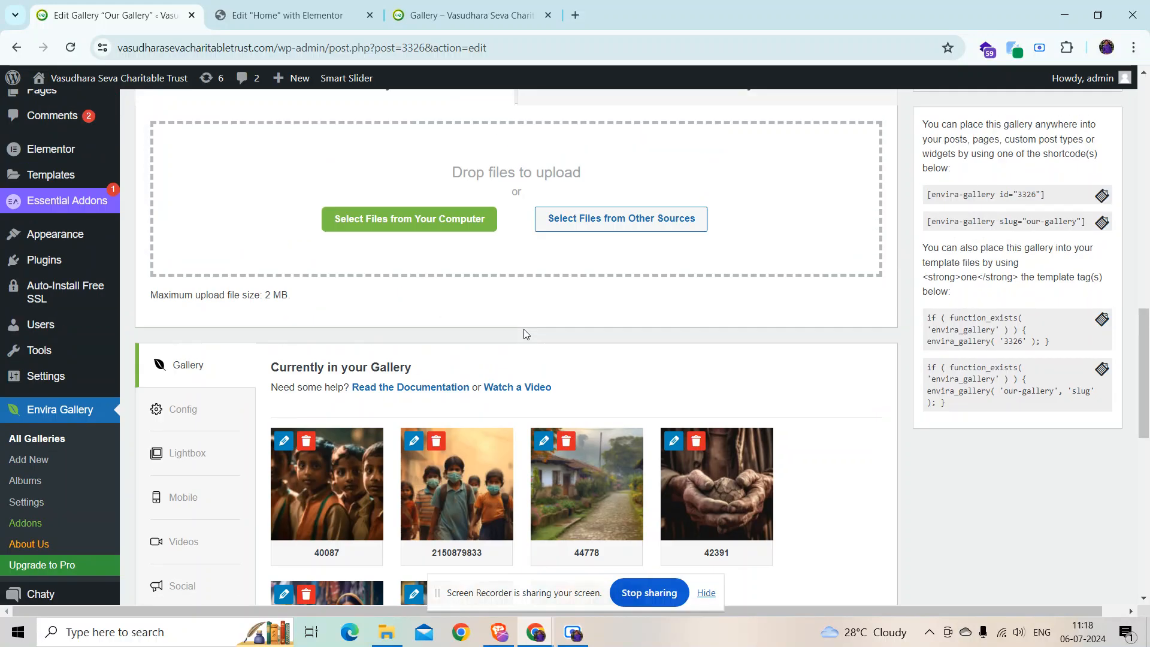
left_click(397, 278)
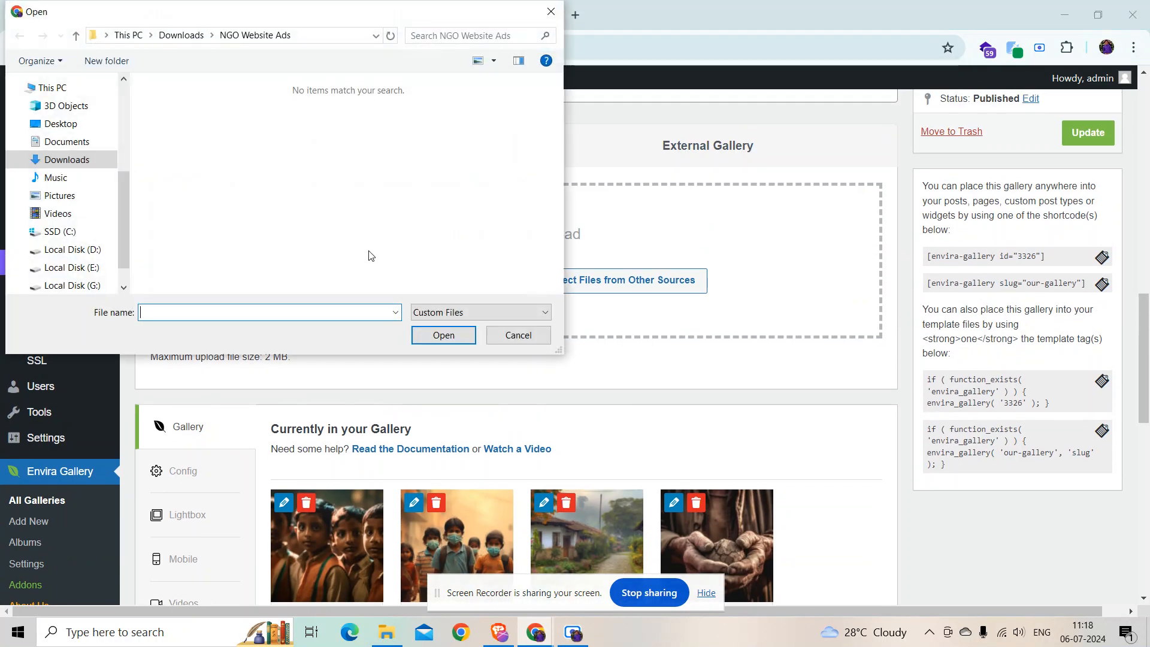
left_click(506, 340)
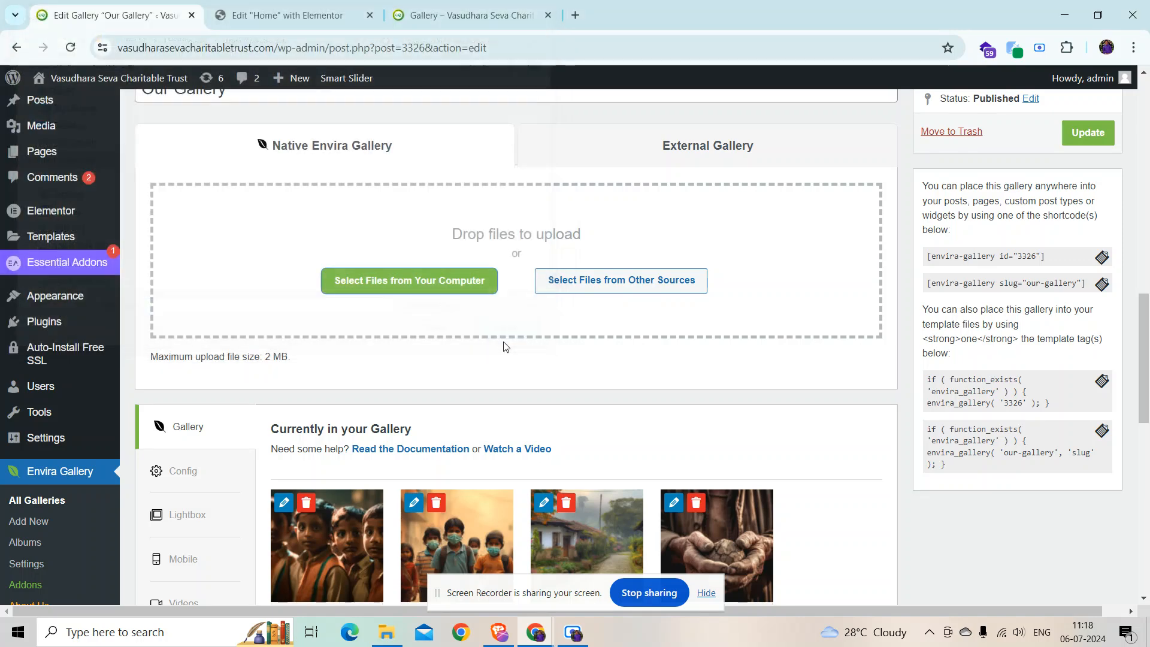
Step: Update Our Gallery and reload the live gallery page
left_click(1088, 144)
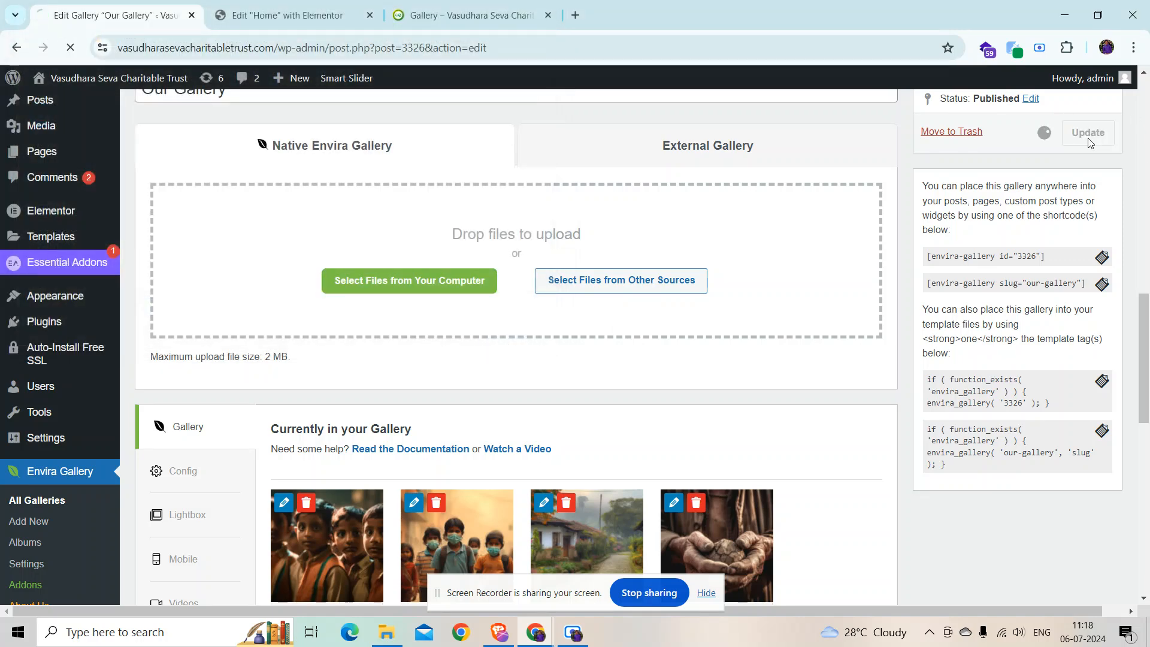
left_click(445, 9)
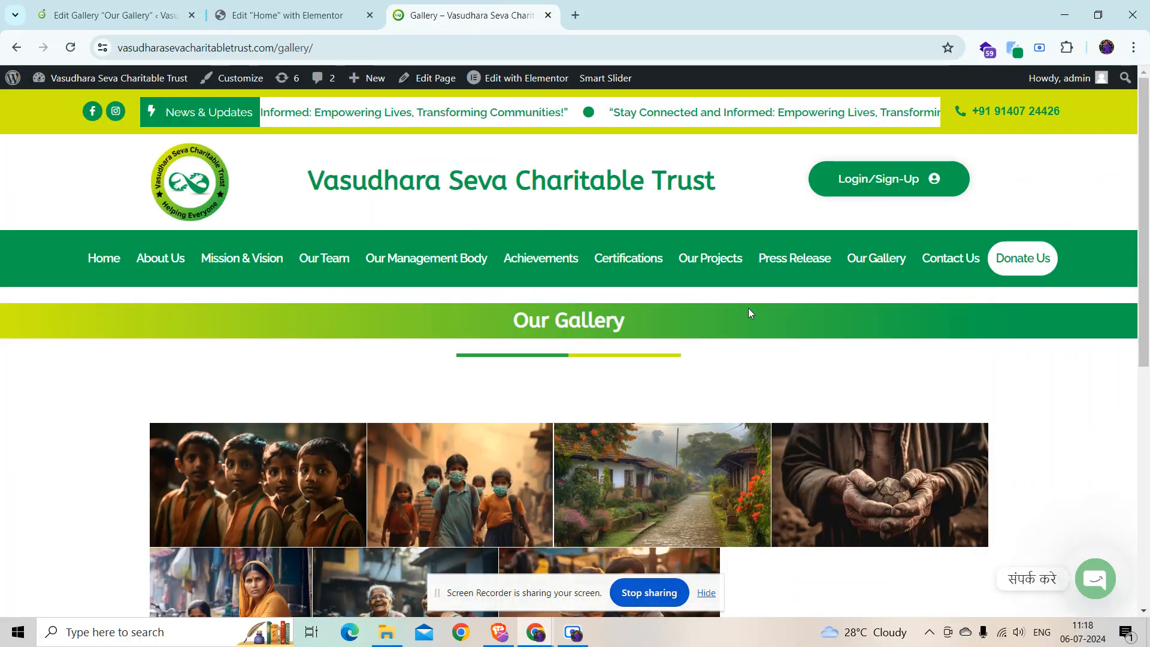
key("ctrl+r")
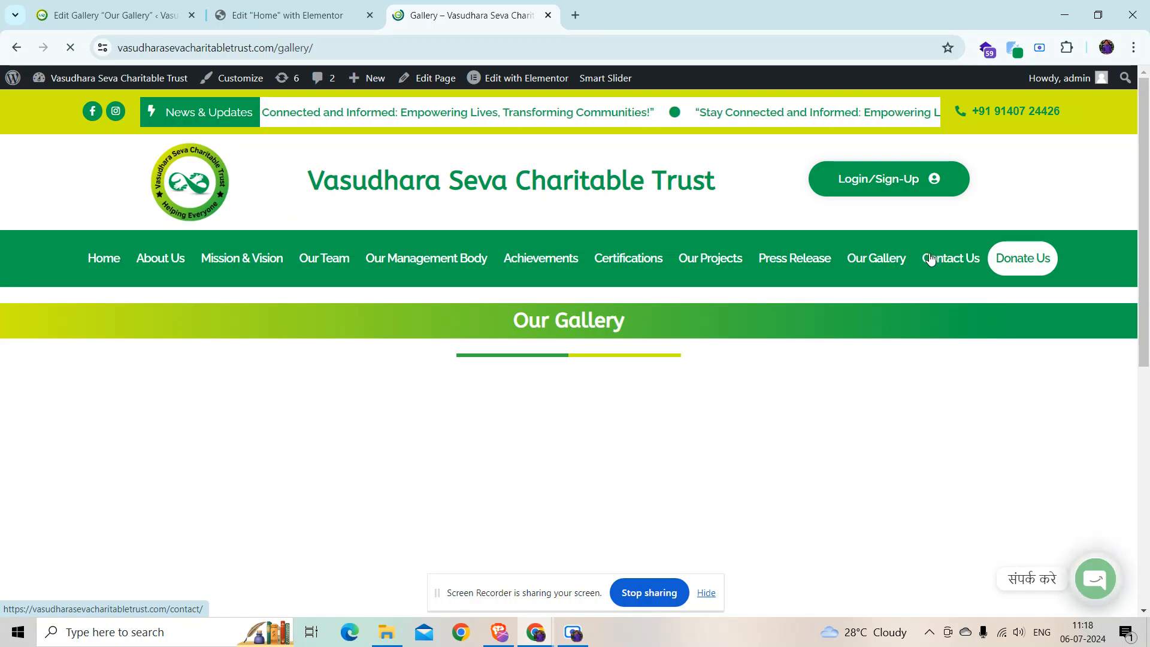
Step: Open the Contact Us page and look over its address cards and inquiry form
left_click(938, 261)
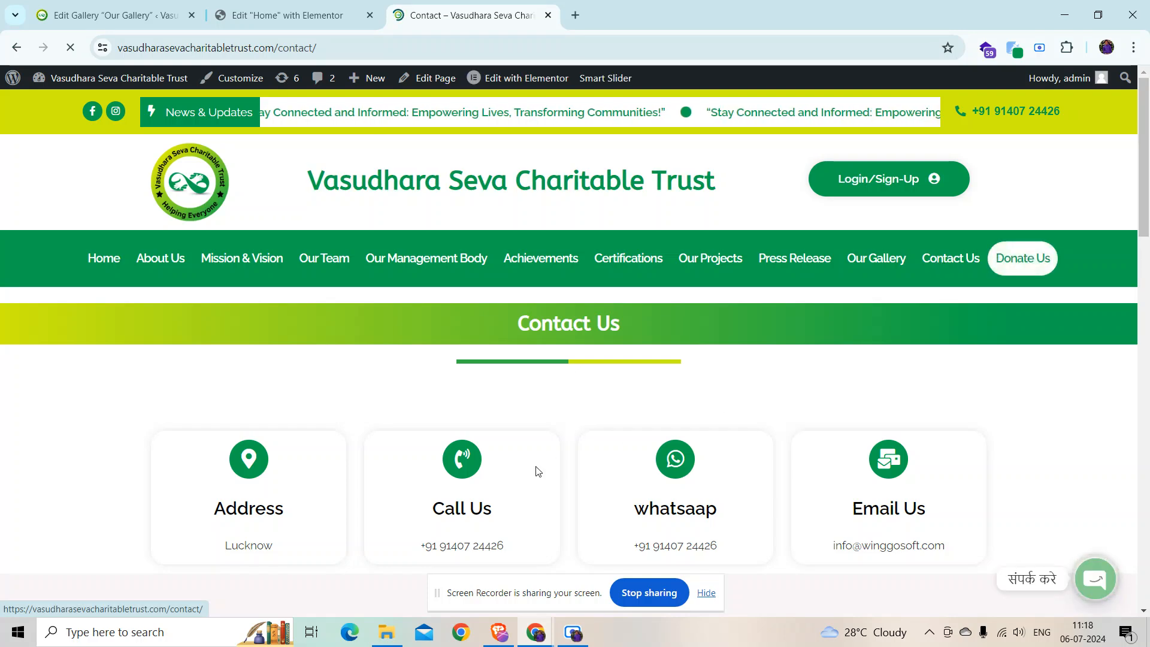
scroll(552, 462, "down", 2)
scroll(461, 419, "down", 5)
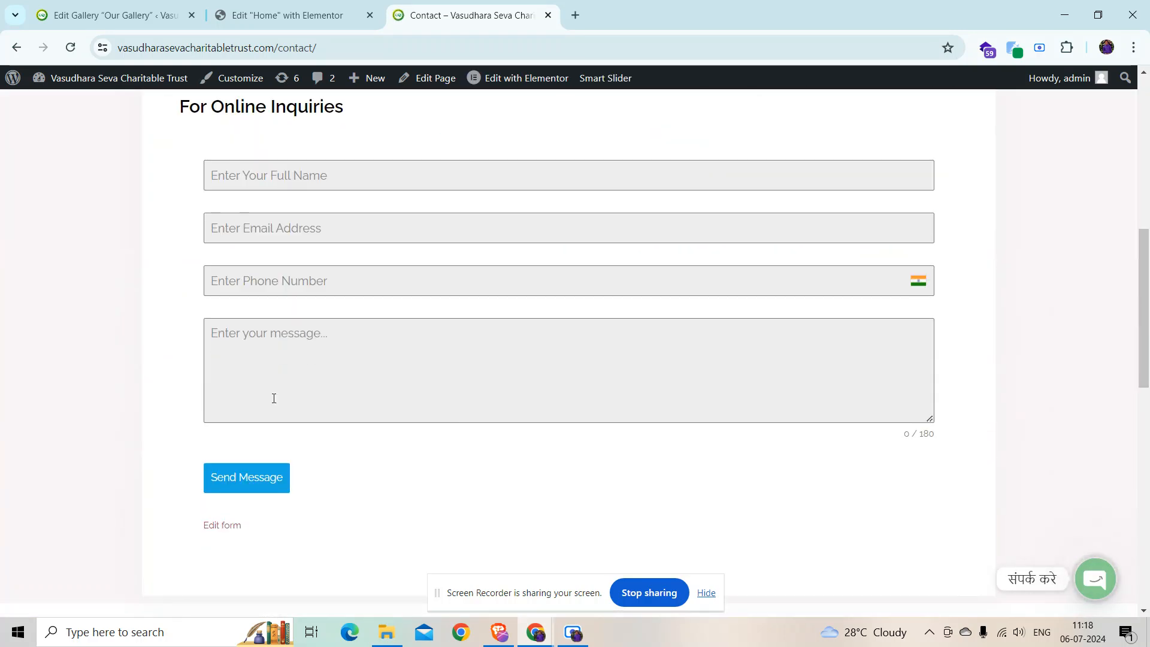
scroll(462, 419, "up", 6)
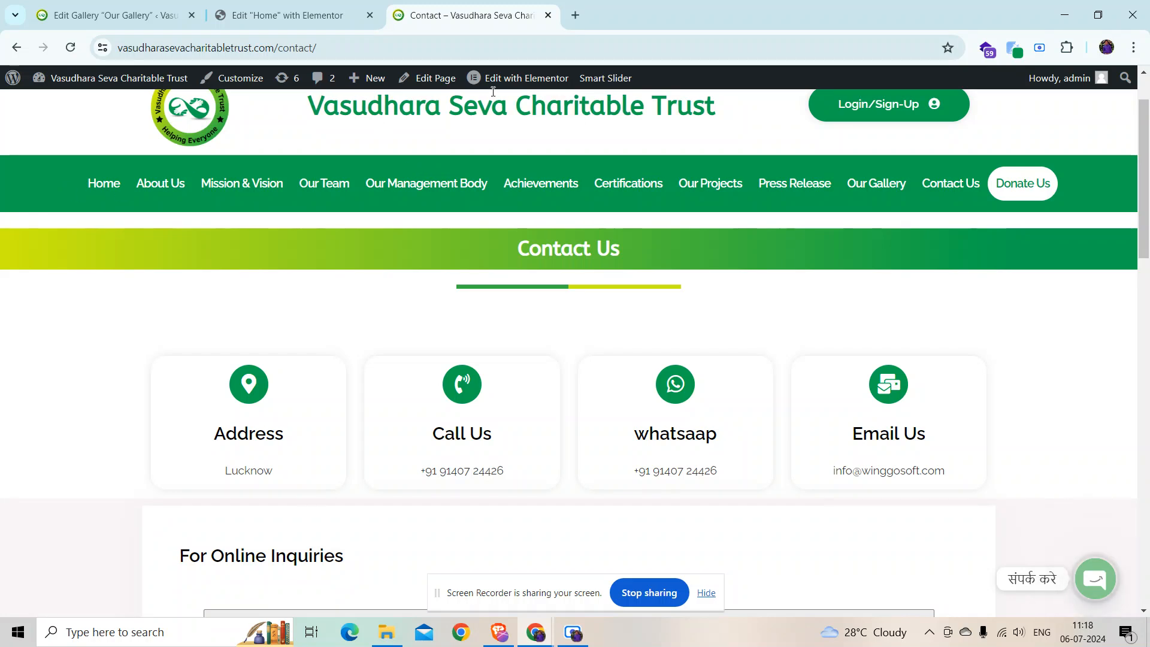
Step: Inspect the Address, Call Us, WhatsApp and Email Us boxes in Elementor
left_click(518, 71)
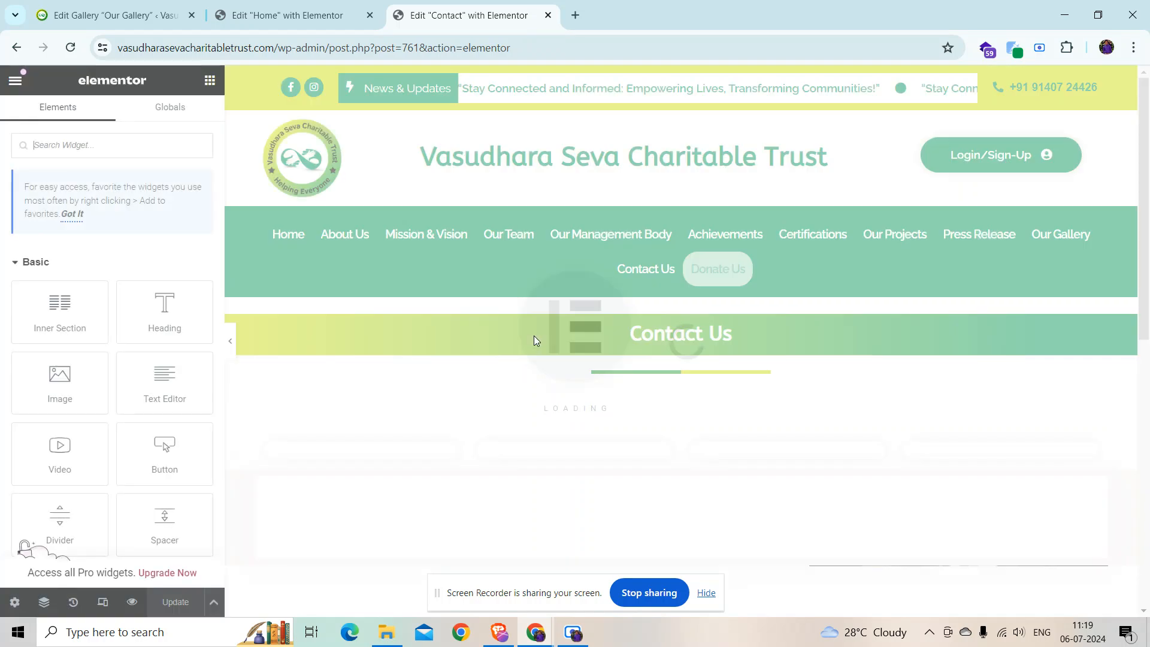
scroll(509, 300, "down", 3)
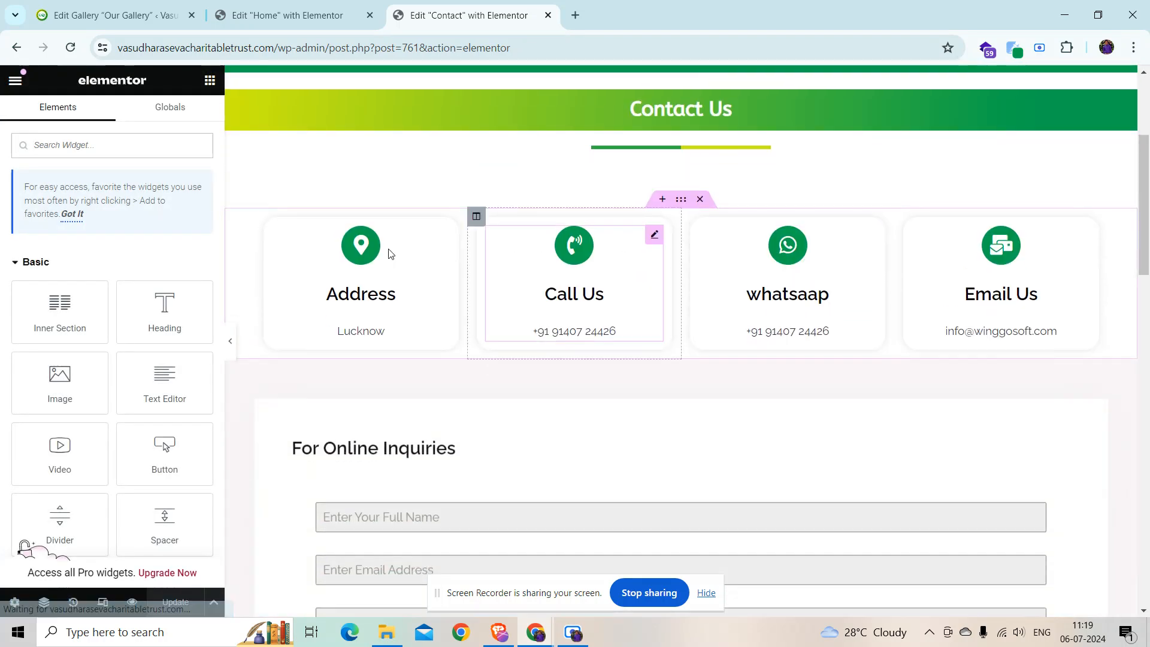
left_click(368, 316)
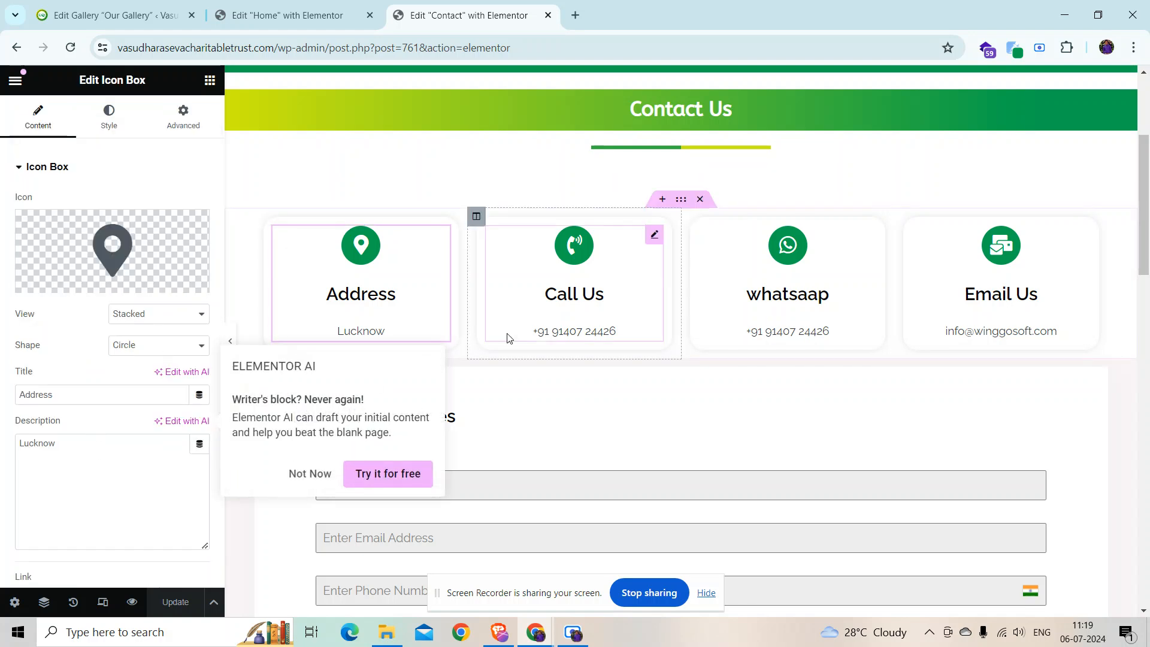
left_click(509, 318)
left_click(800, 286)
left_click(996, 300)
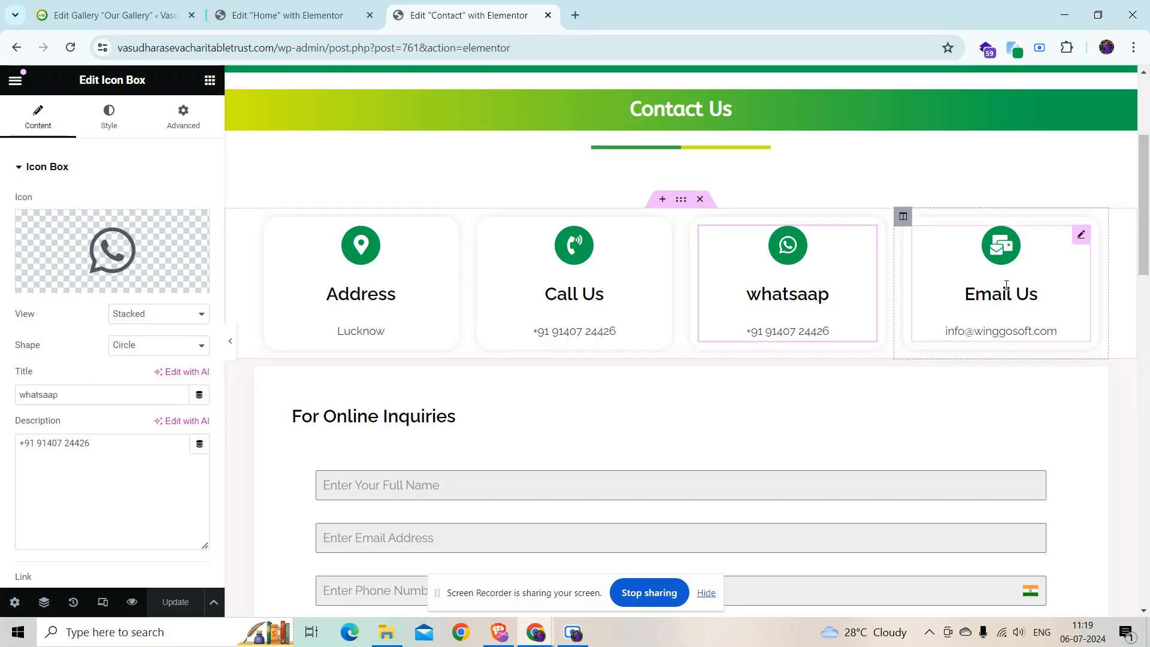
scroll(593, 320, "down", 10)
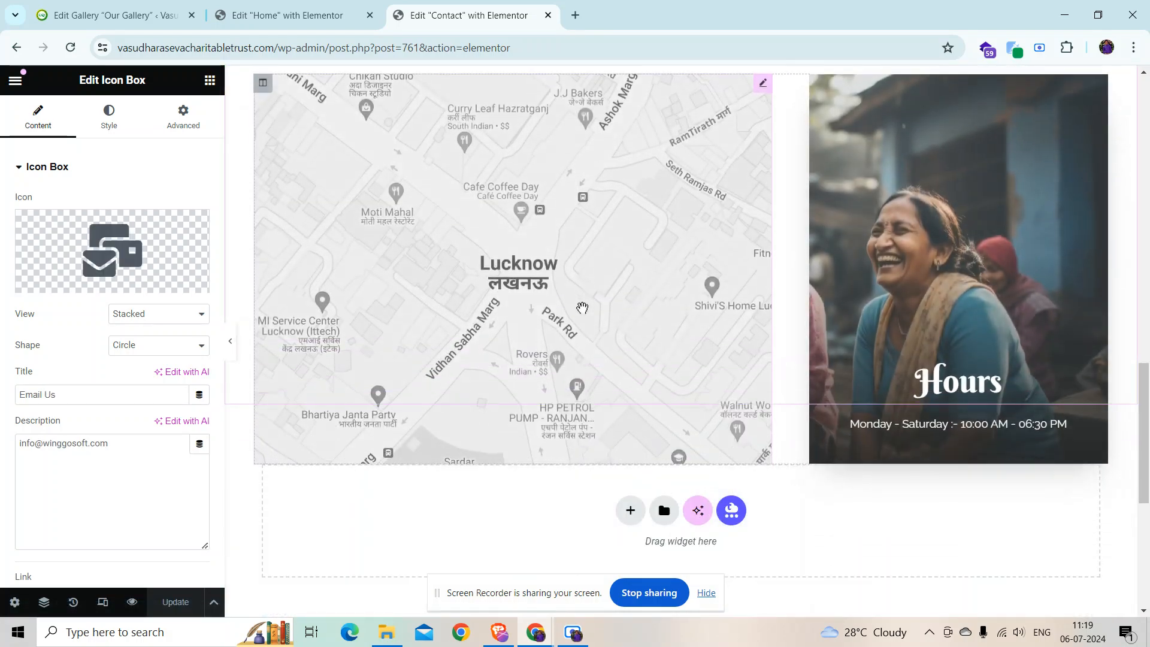
scroll(718, 269, "up", 3)
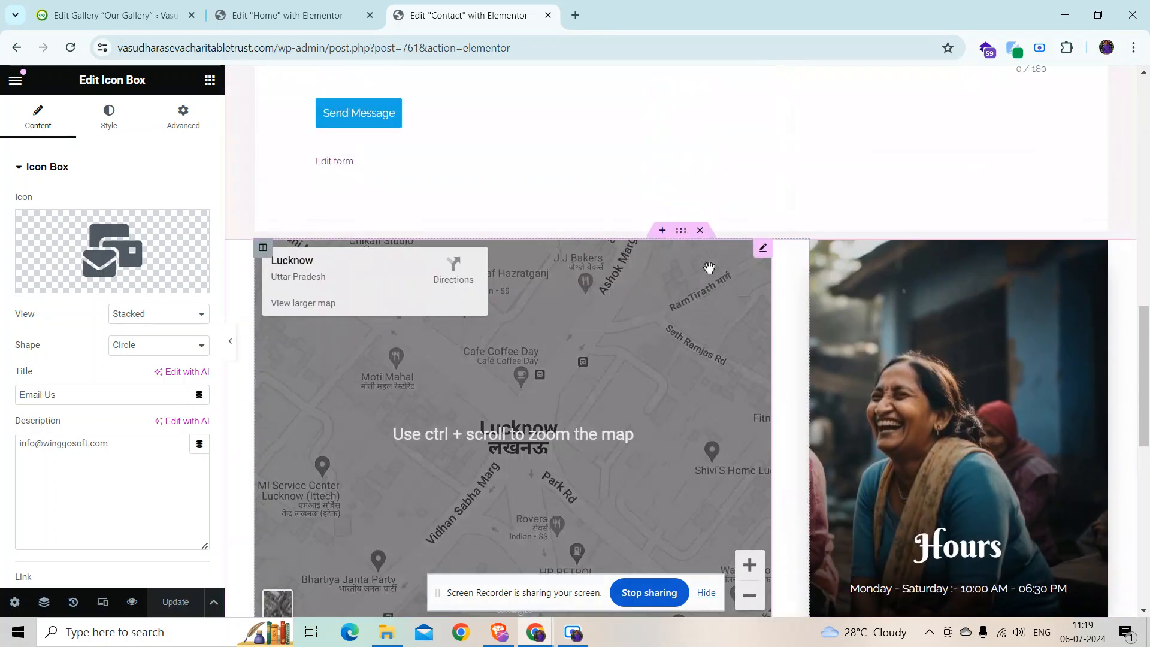
Step: Check the Lucknow map settings, then exit back to the live Contact Us page
left_click(764, 249)
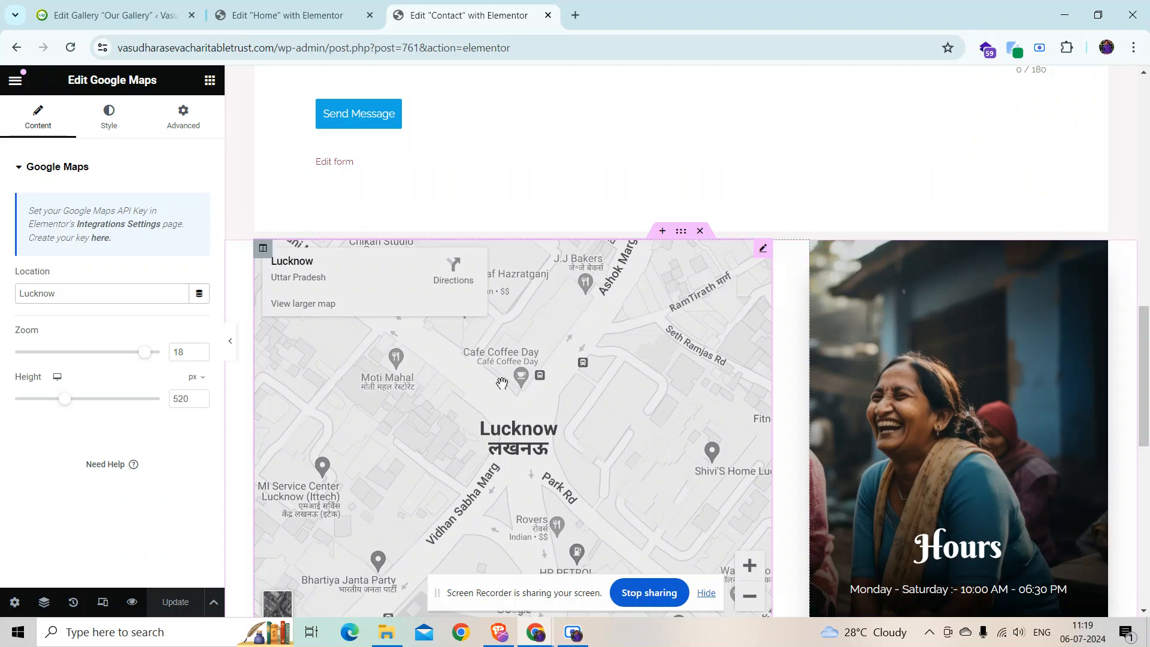
scroll(483, 419, "down", 10)
scroll(459, 425, "down", 1)
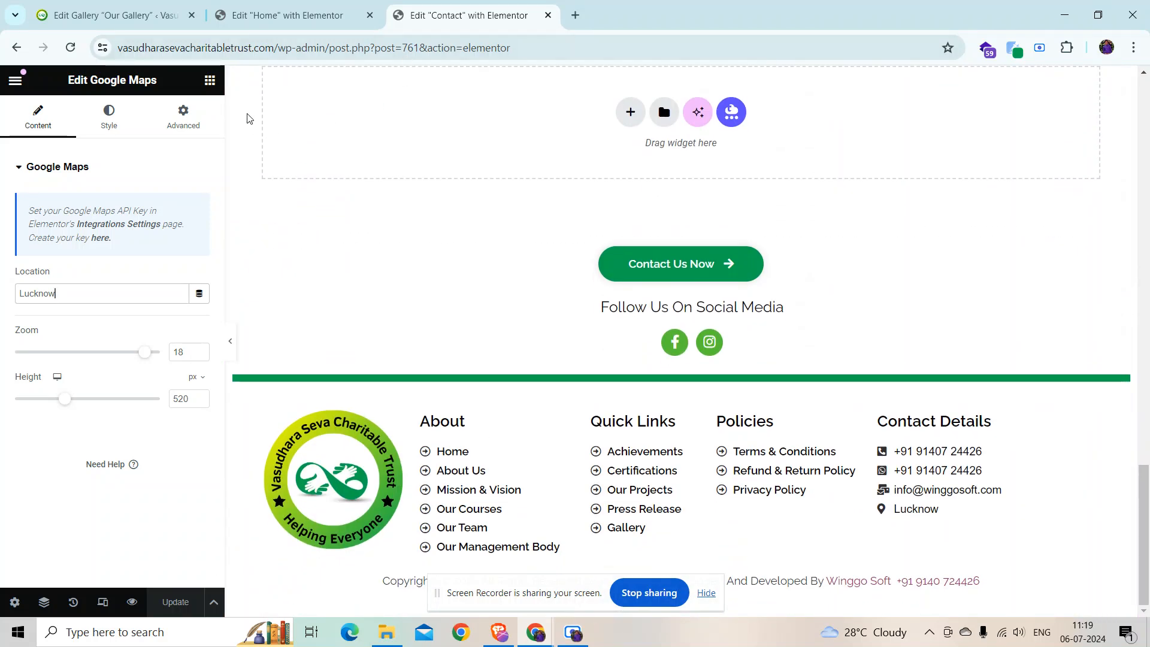
scroll(250, 126, "up", 4)
left_click(21, 53)
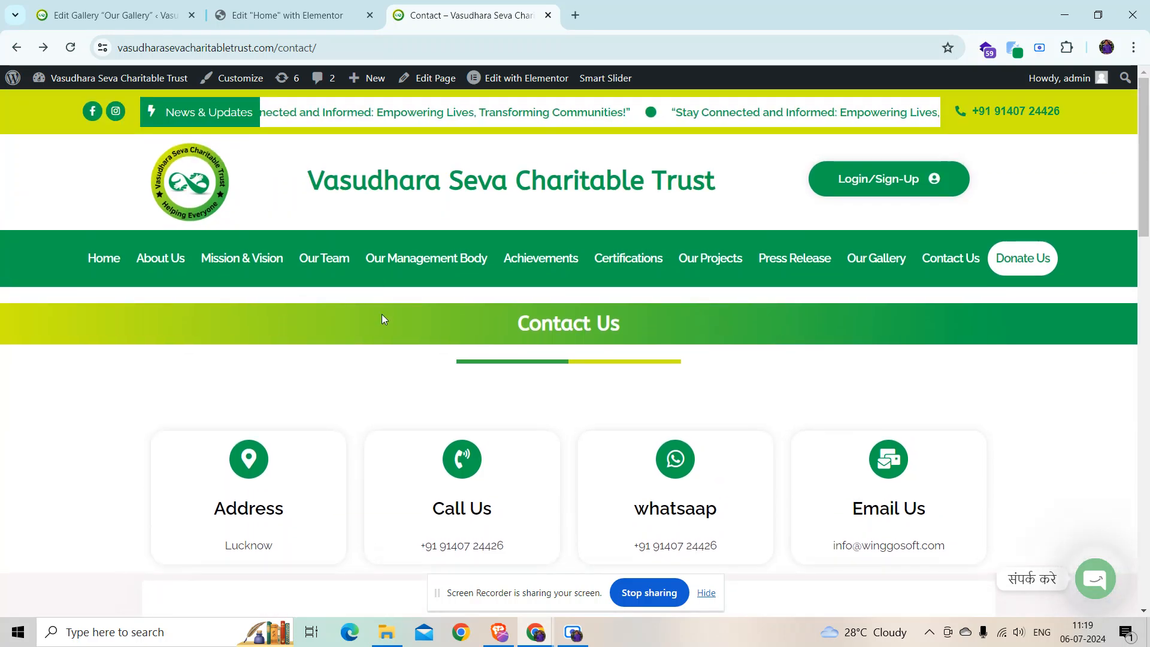
Step: Open the home page, expand the floating Chaty widget, then return to the gallery admin tab
scroll(385, 313, "down", 6)
scroll(312, 234, "down", 5)
scroll(346, 303, "up", 13)
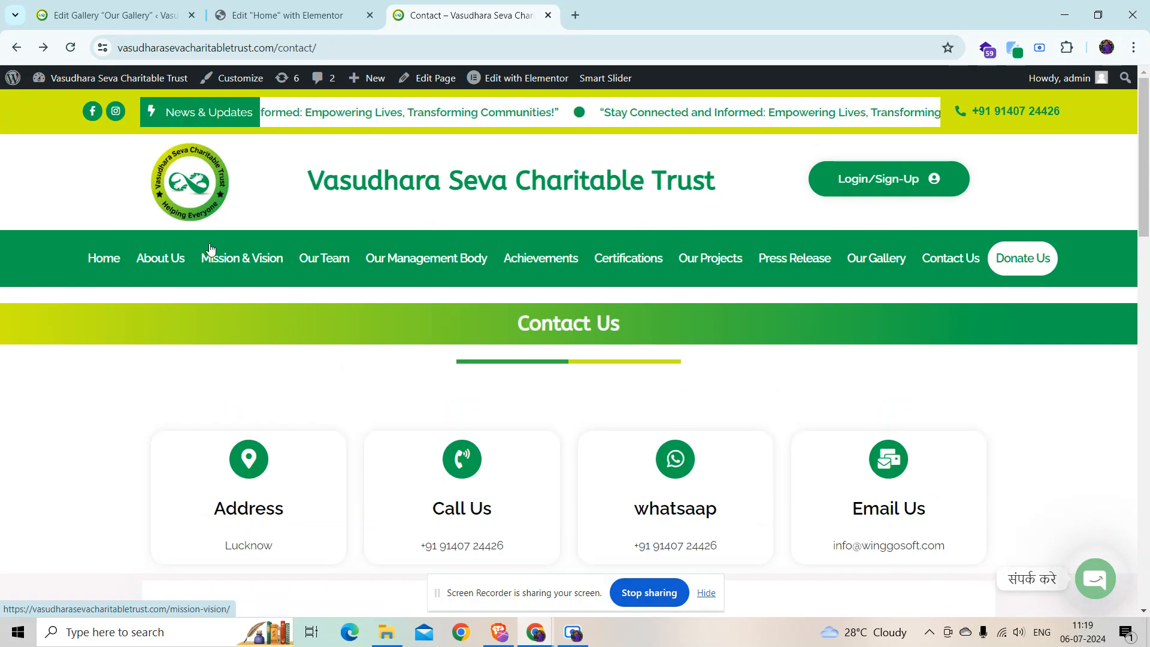
left_click(188, 174)
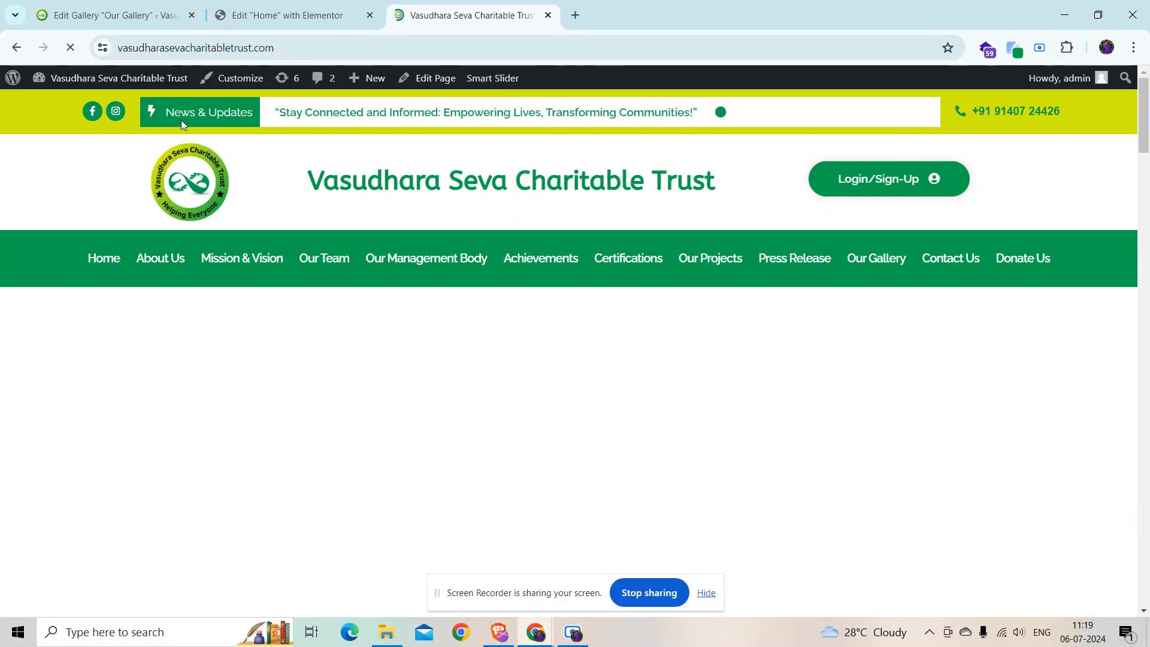
scroll(598, 341, "down", 3)
scroll(958, 556, "up", 3)
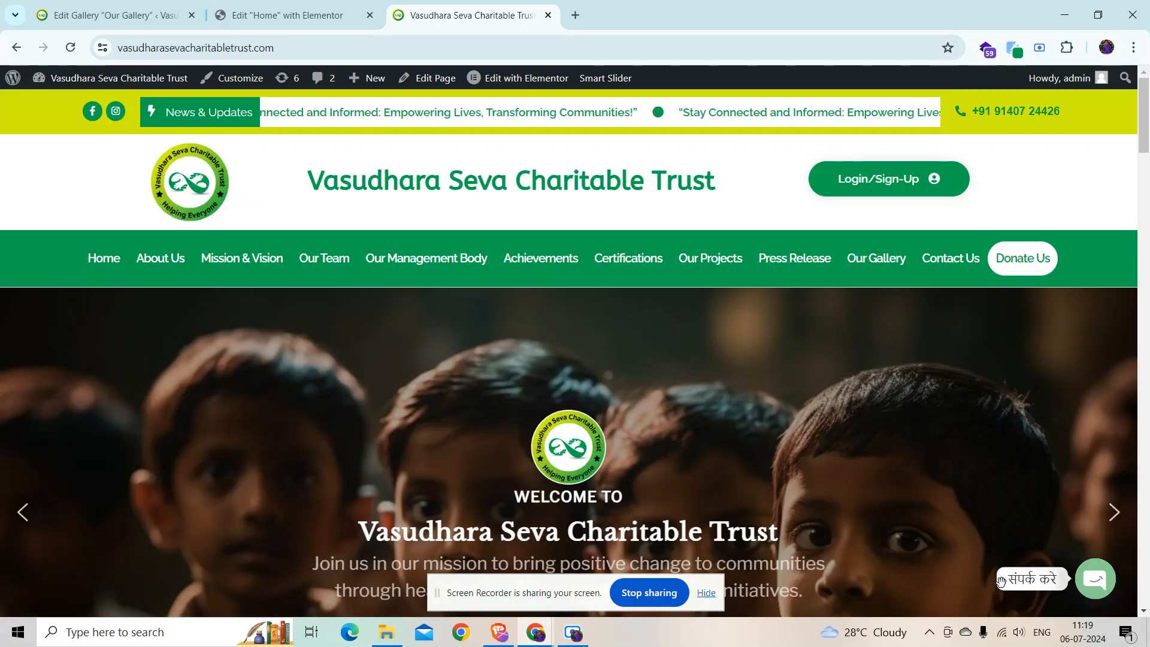
left_click(1088, 587)
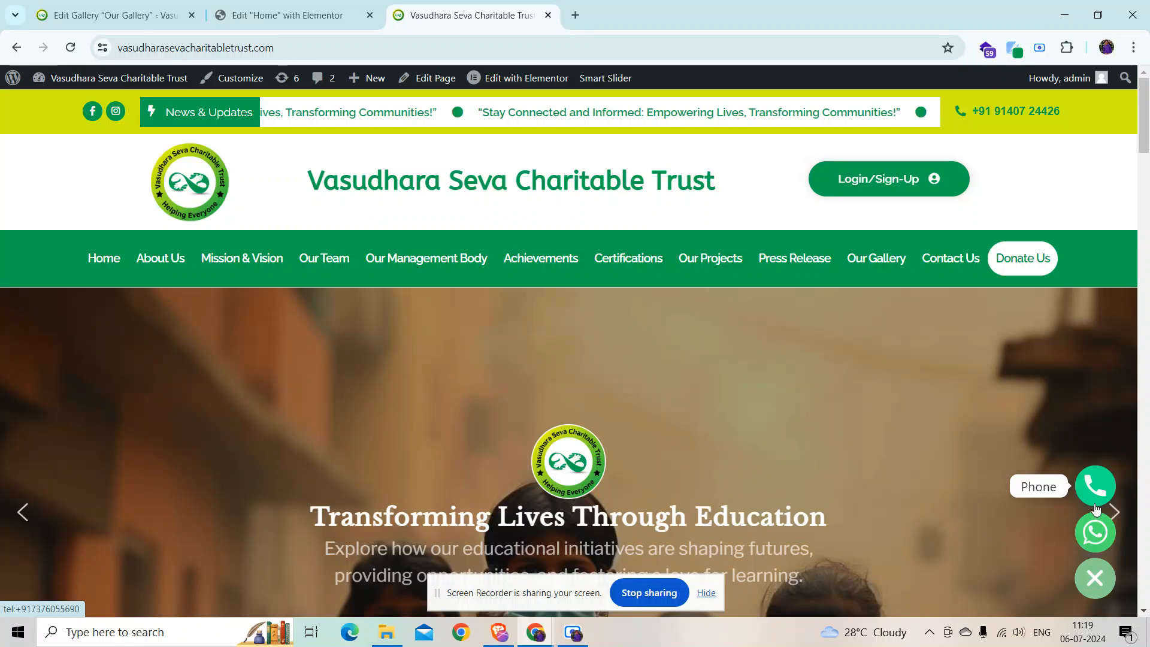
left_click(111, 11)
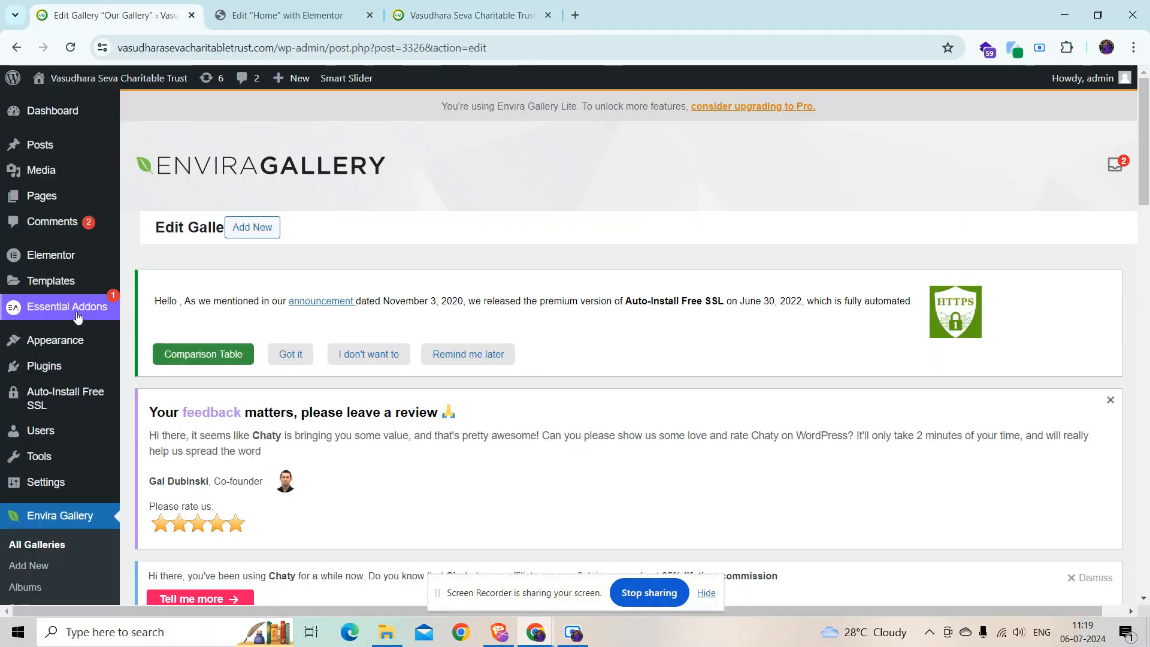
Step: Open the Chaty dashboard, close the rating and reminder popups, and edit Widget-1
scroll(44, 432, "down", 7)
mouse_move(28, 510)
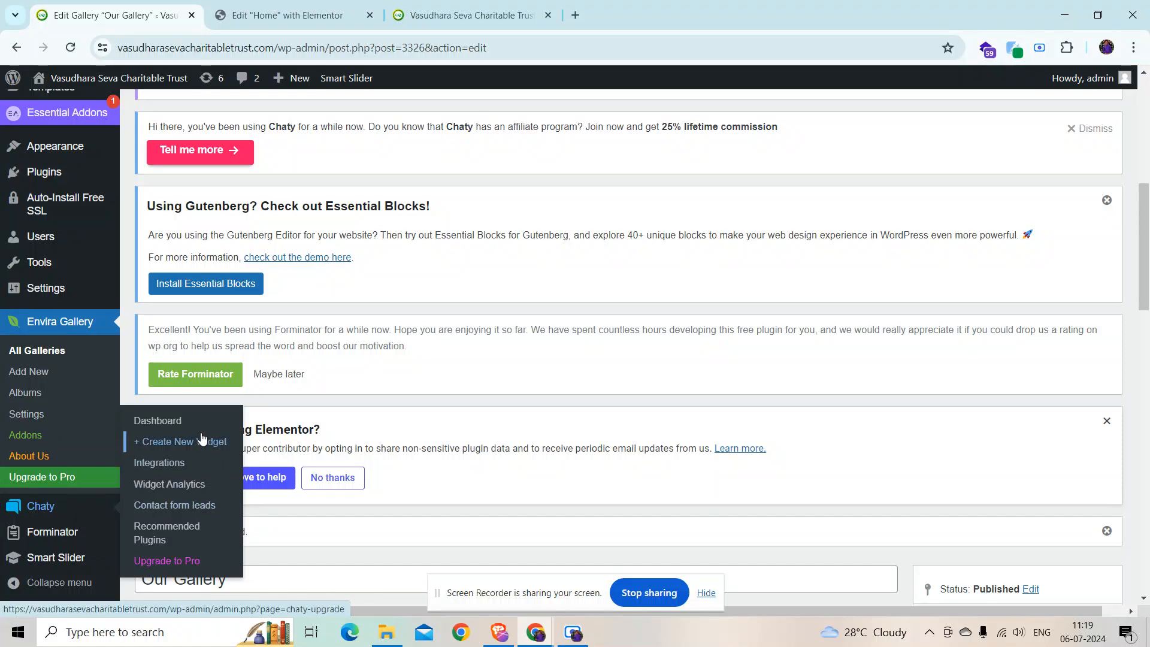
left_click(197, 428)
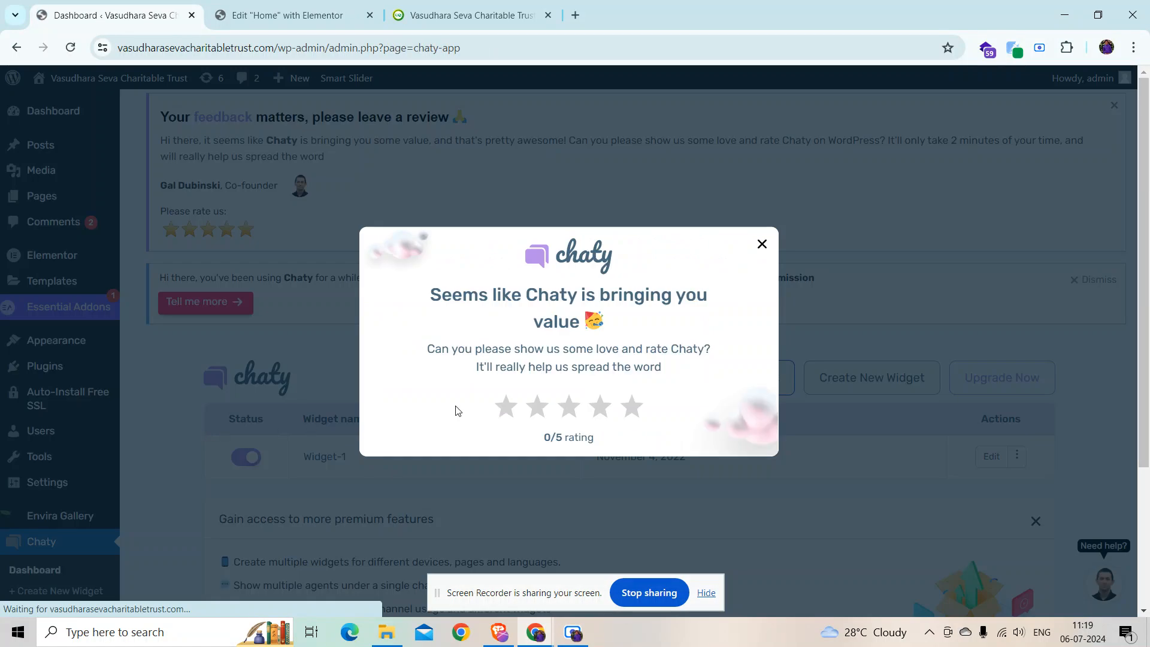
left_click(761, 245)
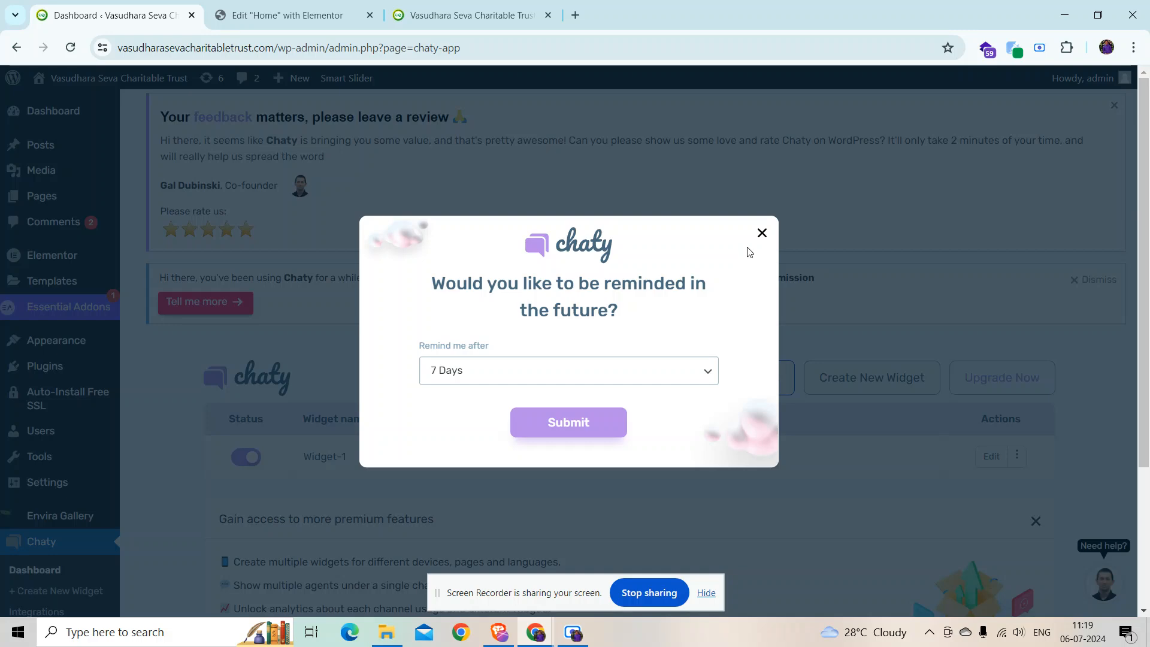
left_click(762, 235)
left_click(992, 298)
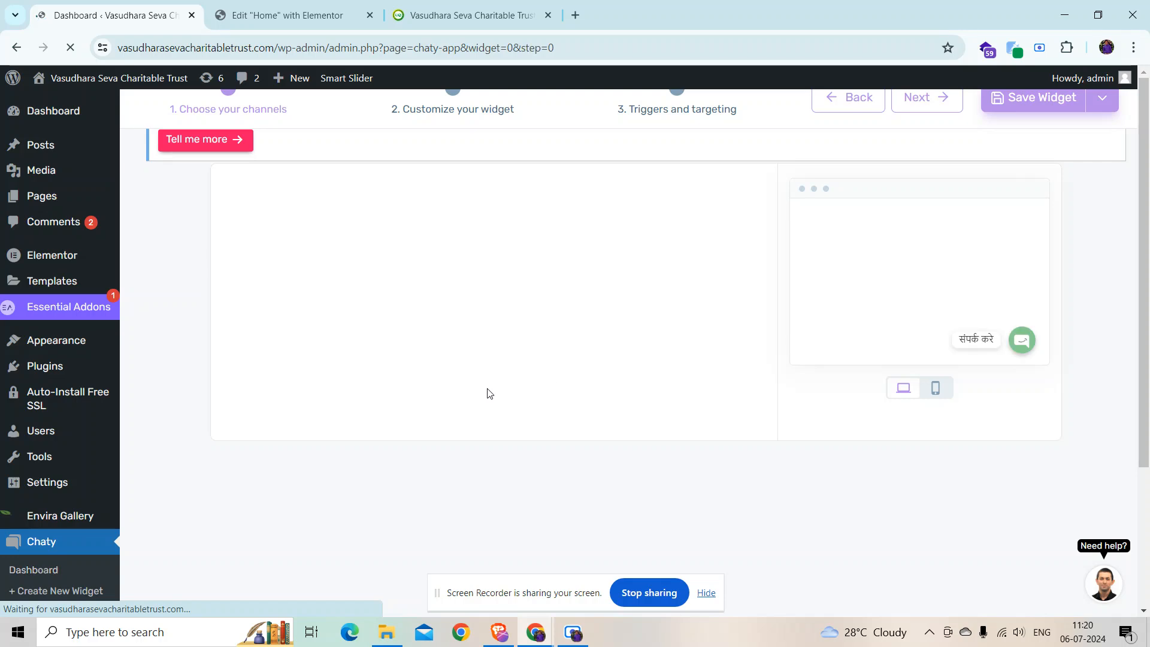
Step: Replace the Phone channel's number with the new contact number
scroll(436, 386, "down", 5)
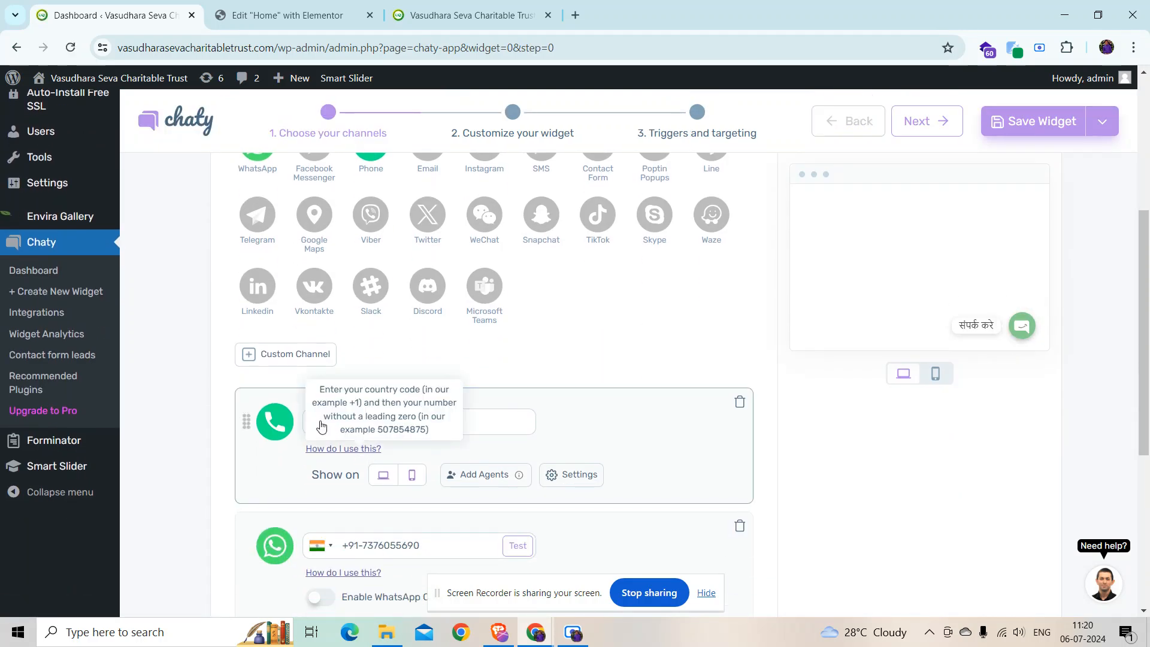
left_click(521, 420)
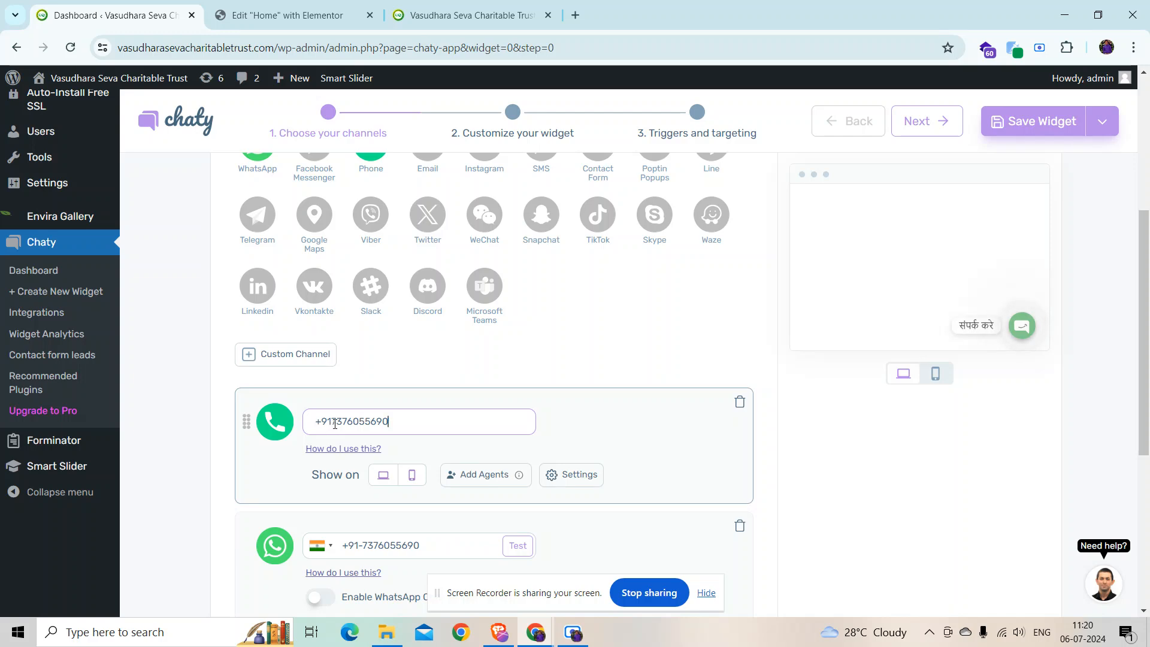
scroll(334, 423, "down", 4)
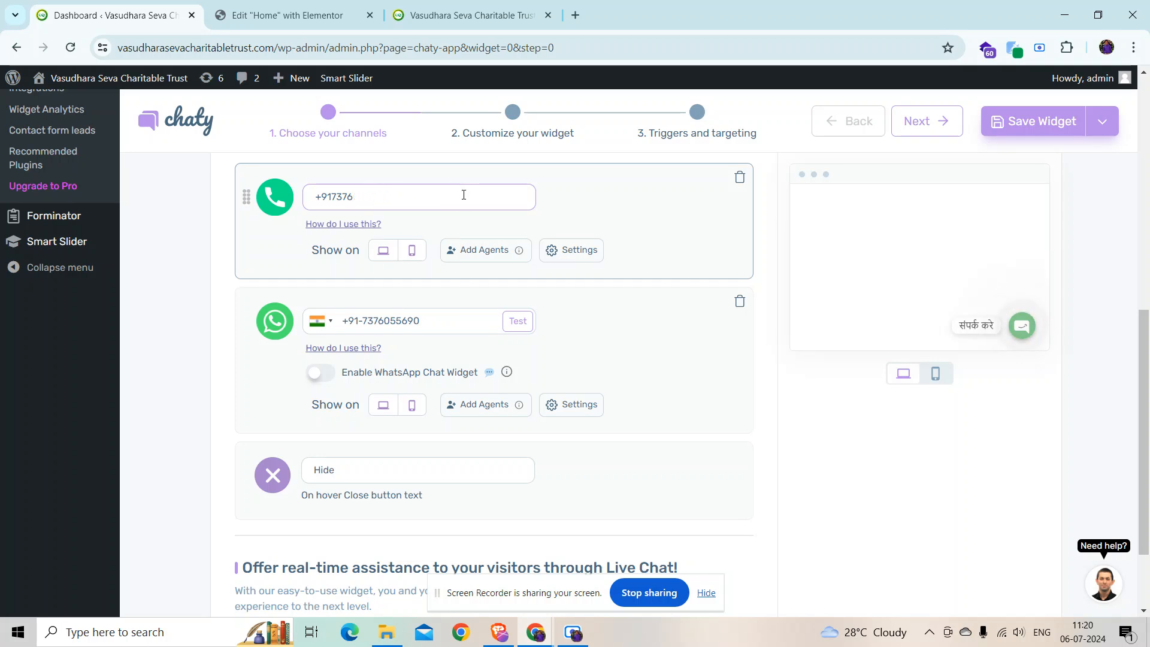
key("BackSpace")
key("BackSpace")
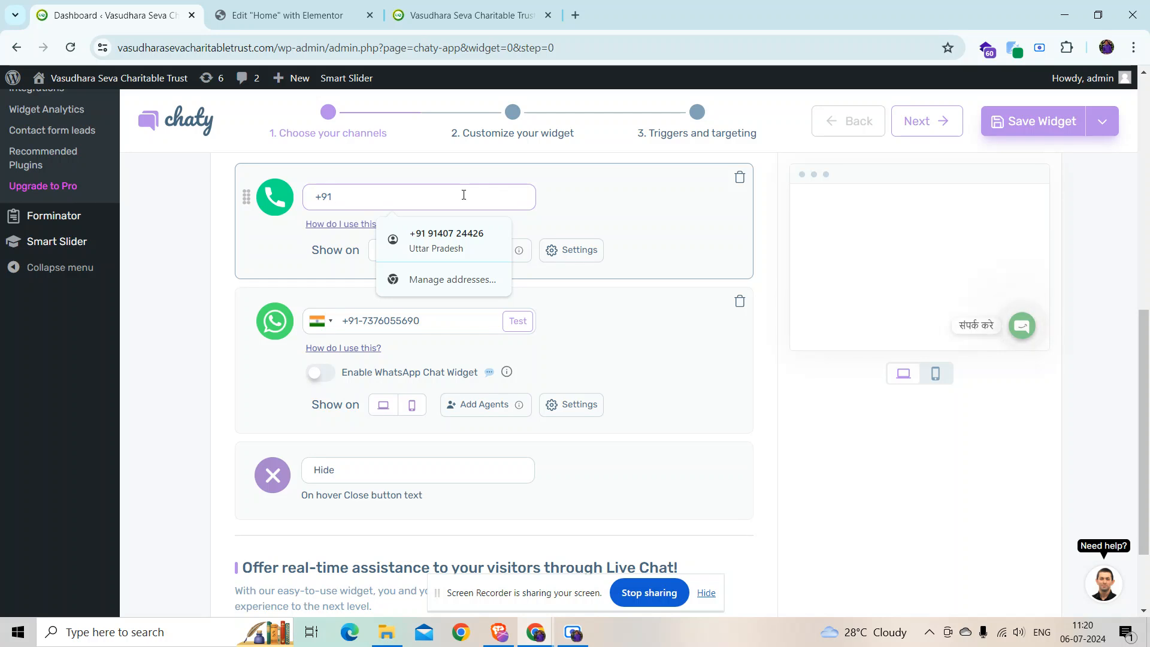
Step: Copy the new number into the WhatsApp channel and save the widget
key("ctrl+a")
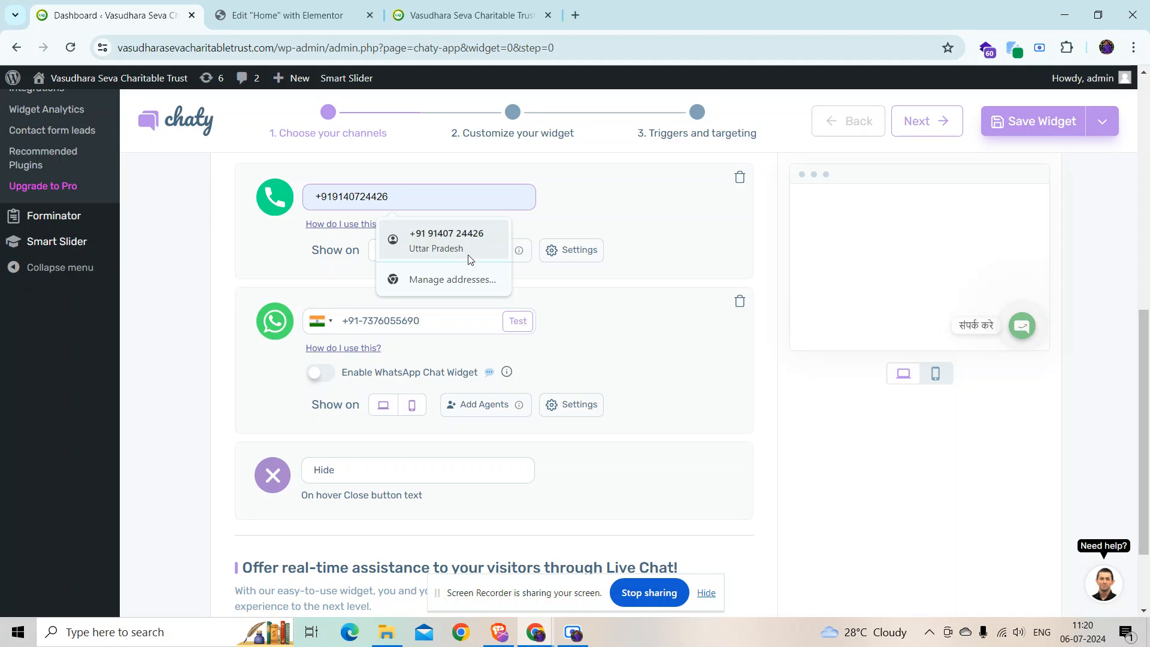
left_click(469, 322)
key("ctrl+a")
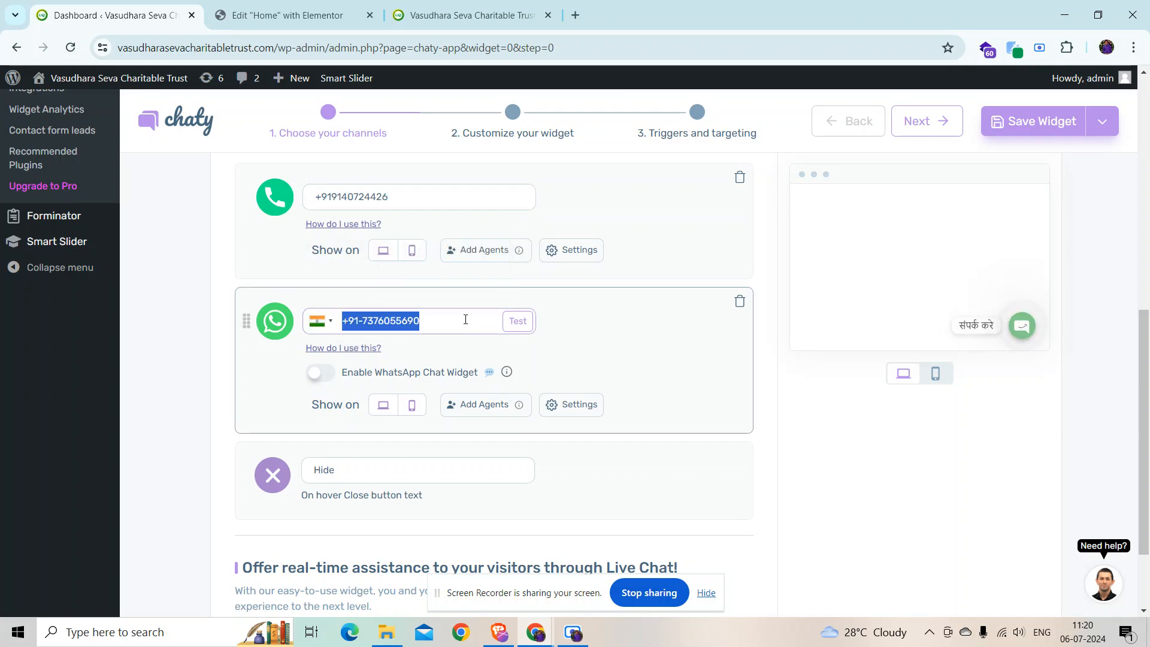
left_click(348, 197)
key("ctrl+a")
key("ctrl+c")
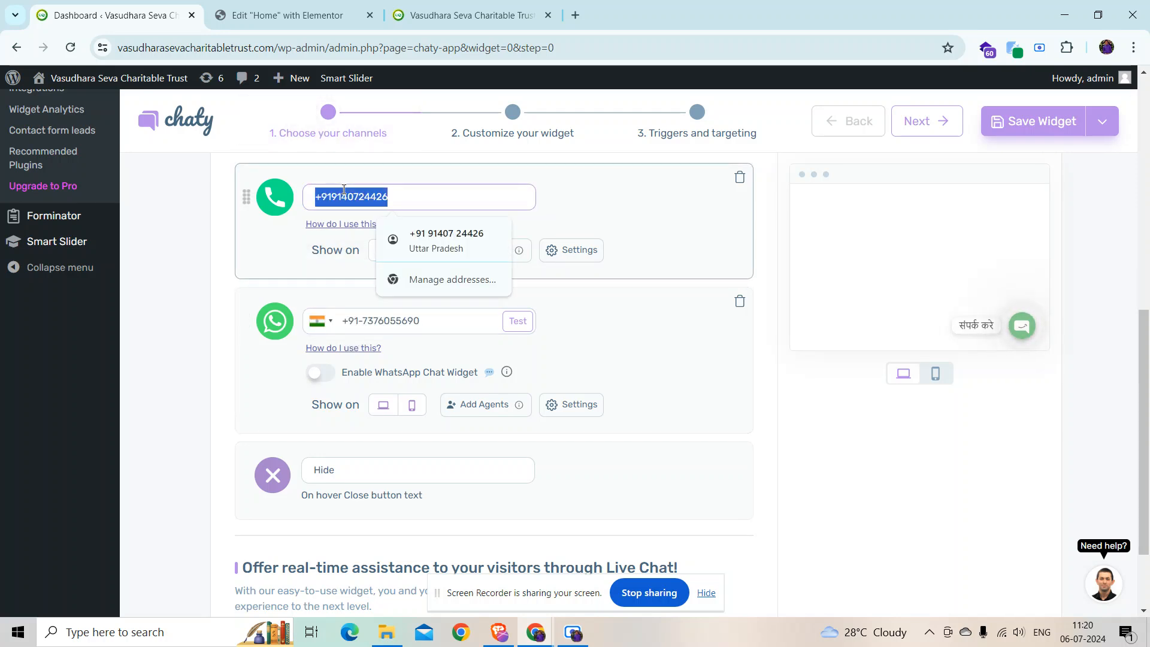
left_click(406, 321)
key("ctrl+a")
key("ctrl+v")
left_click(1045, 131)
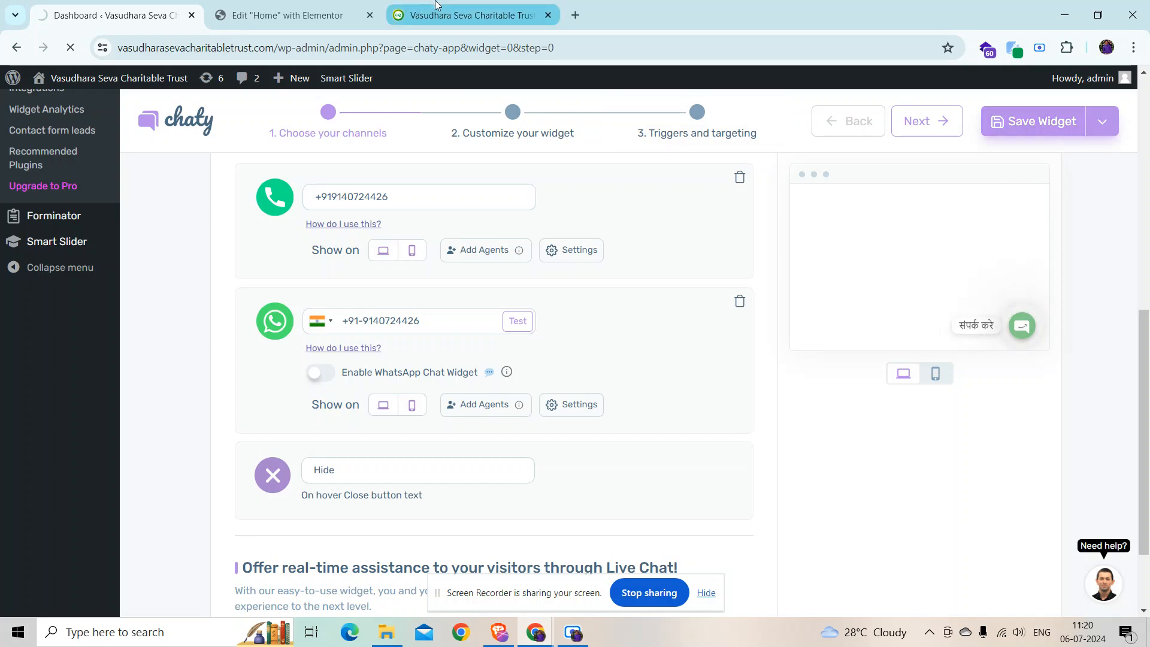
Step: Check the live home page's call and WhatsApp buttons, then go to the Smart Slider dashboard
left_click(443, 18)
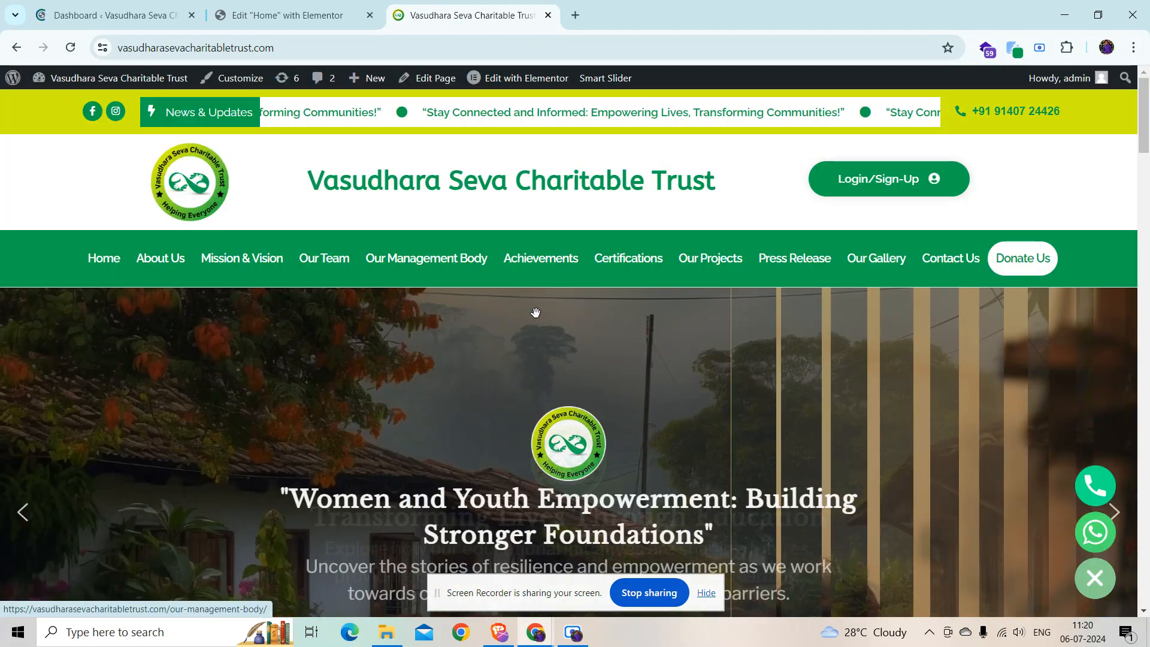
scroll(527, 313, "down", 2)
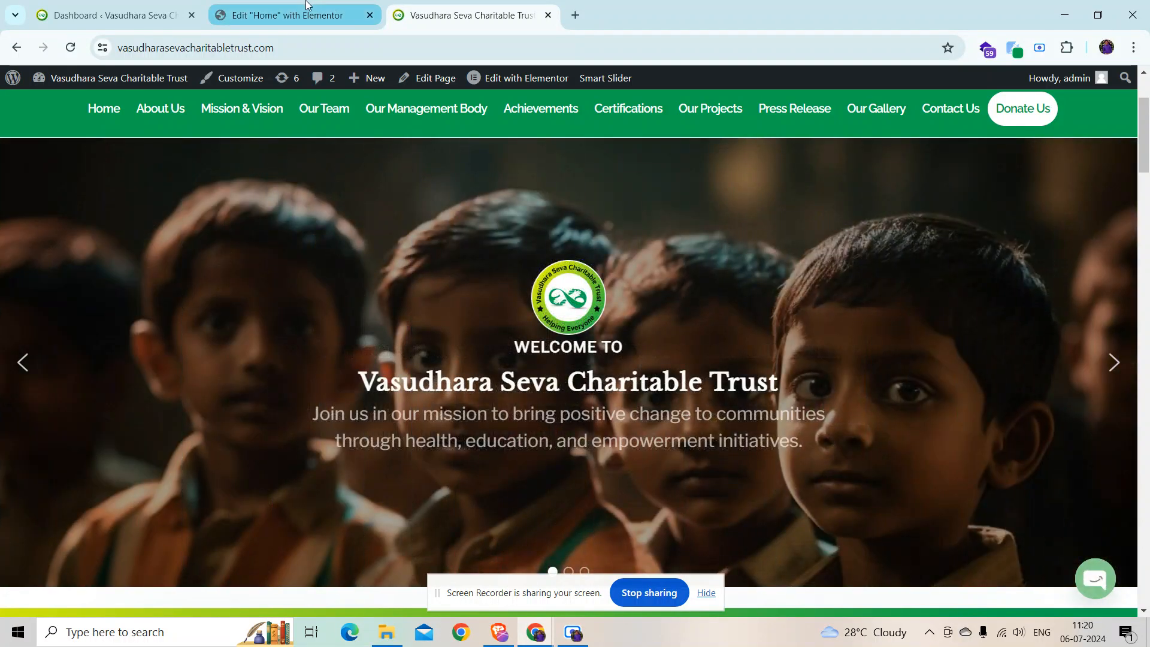
left_click(113, 15)
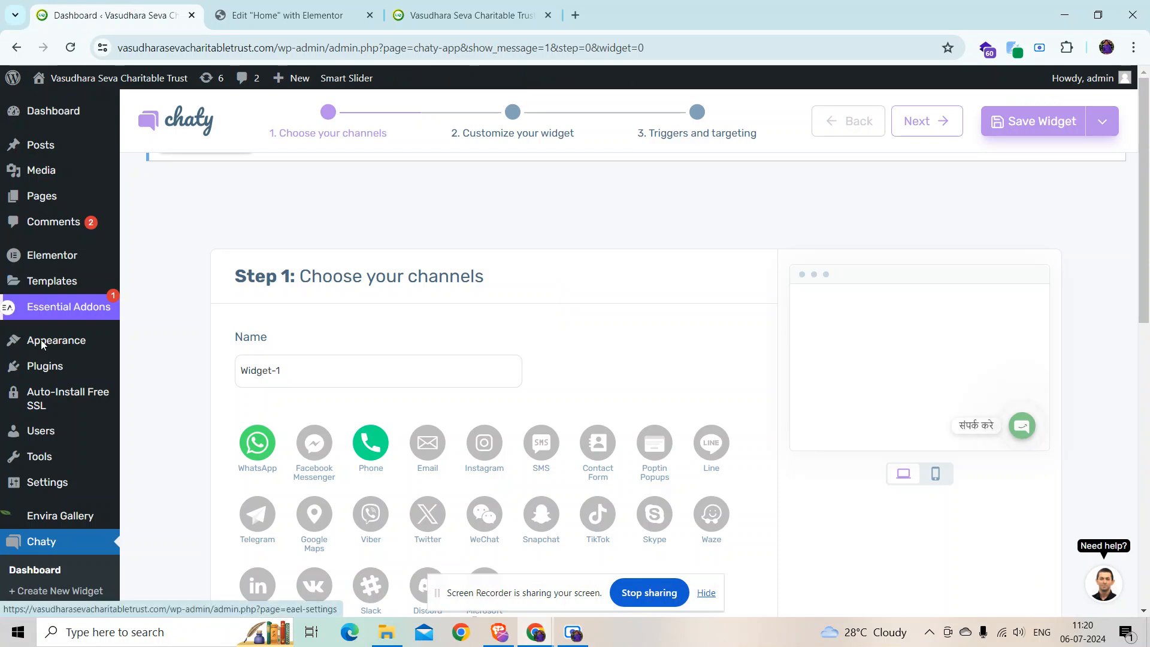
scroll(44, 309, "down", 7)
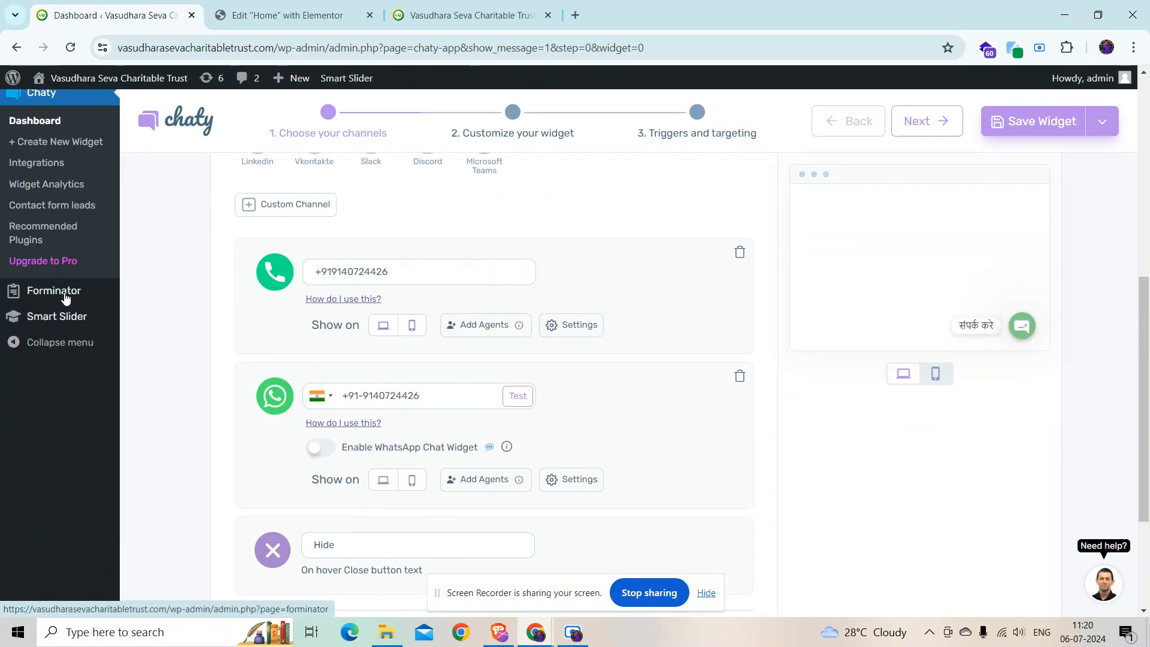
mouse_move(67, 322)
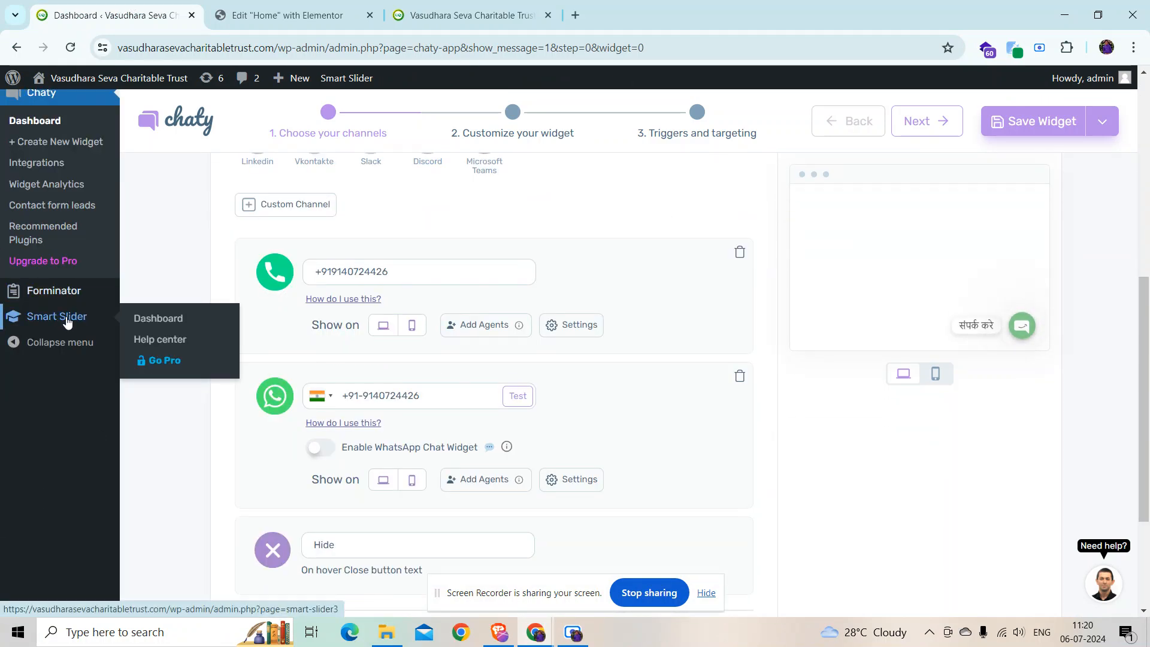
left_click(170, 320)
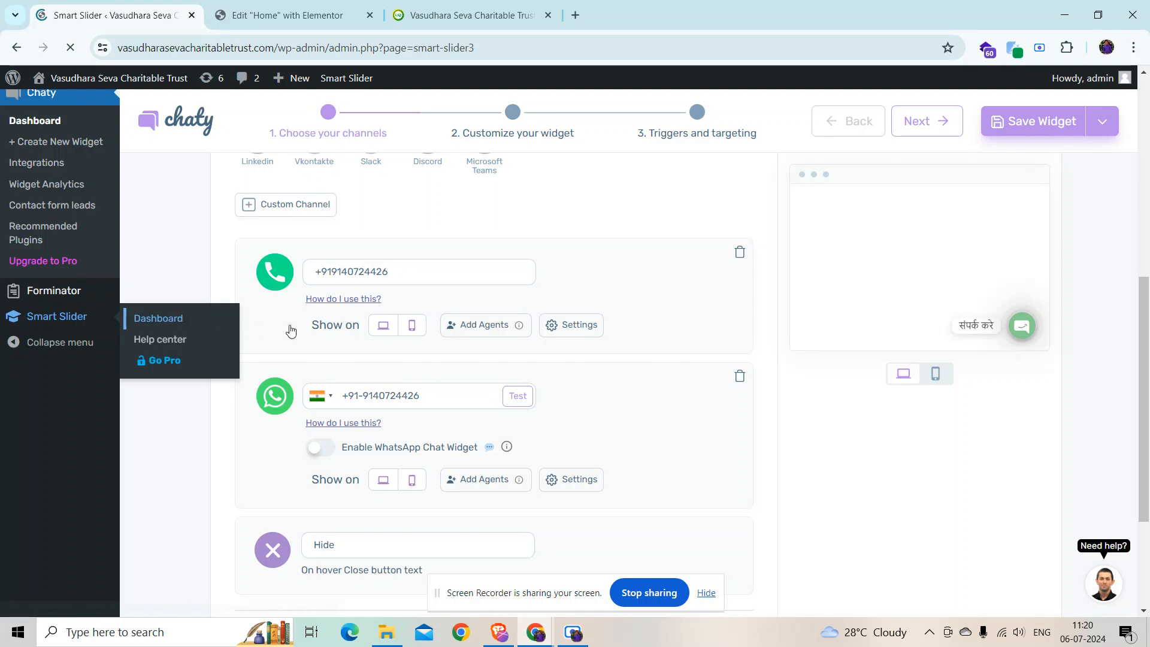
Step: Open the Free Layer Slider (ID 4) and its three-slide list
scroll(704, 479, "down", 5)
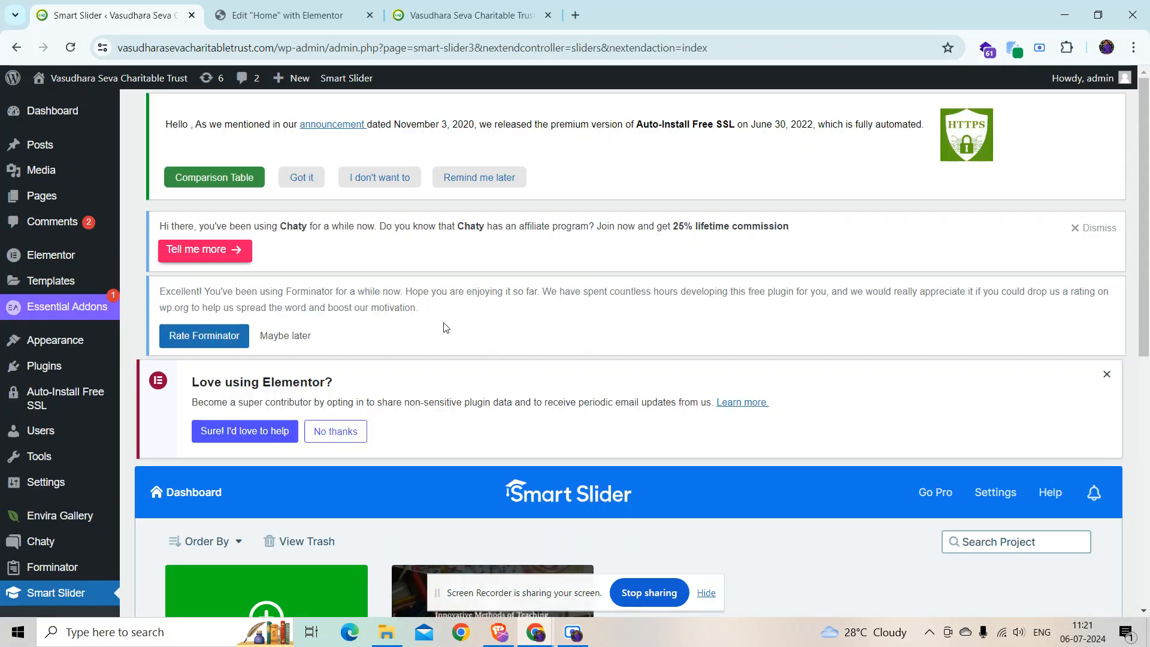
scroll(608, 565, "down", 2)
left_click(493, 462)
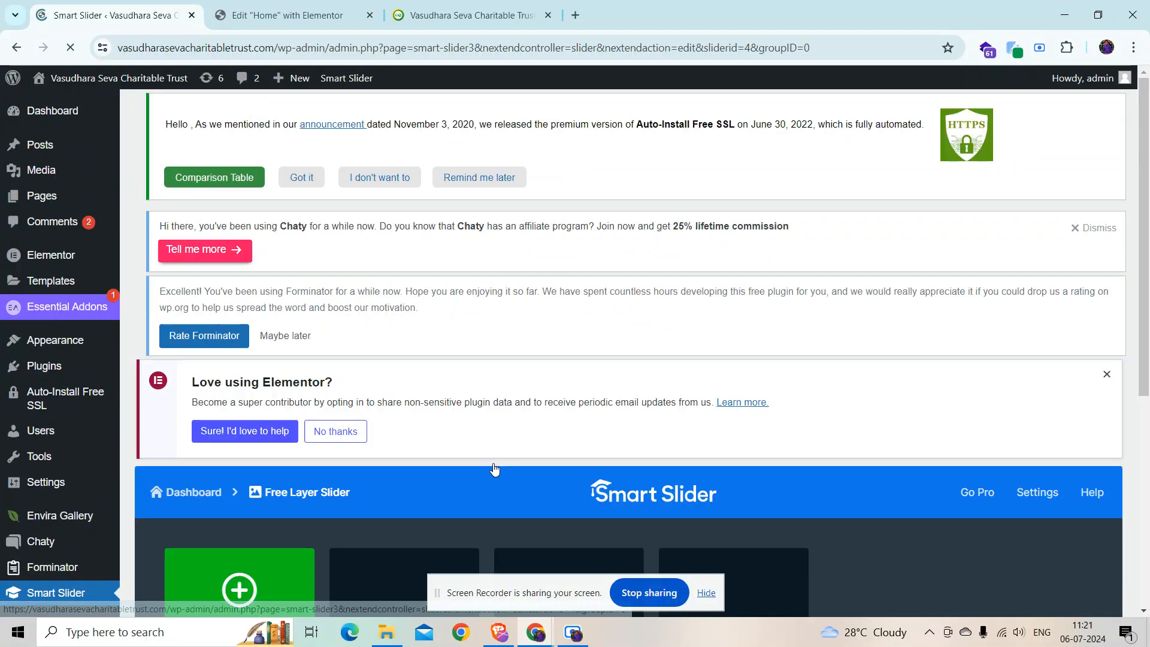
scroll(907, 484, "down", 3)
mouse_move(705, 387)
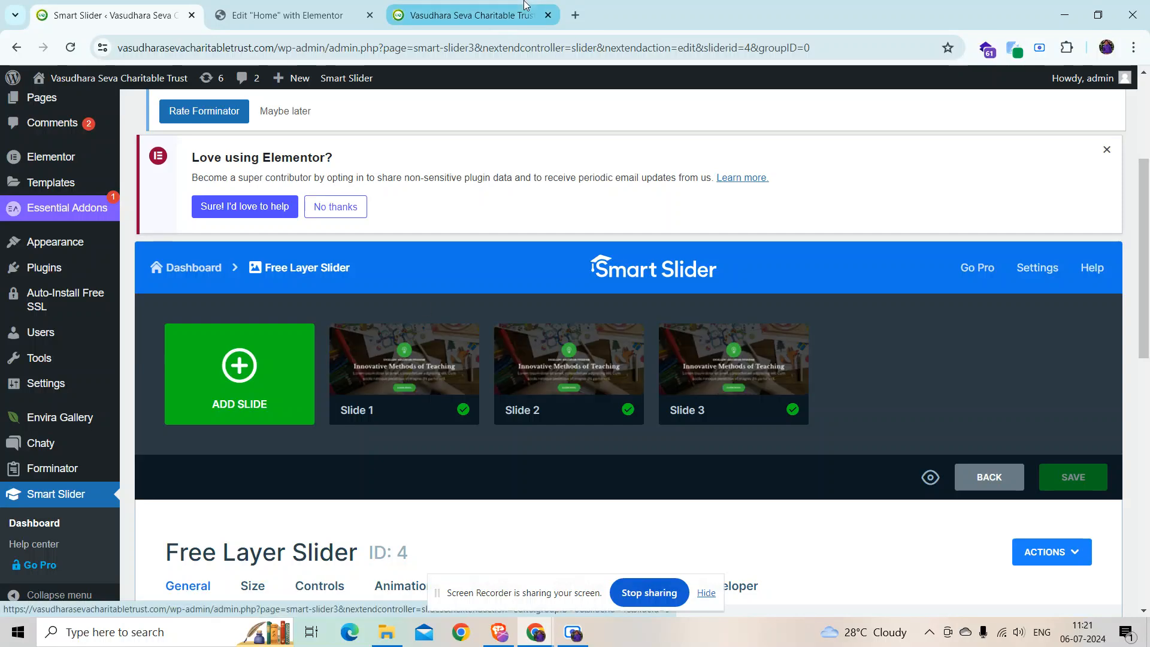
Step: Step through the live hero slides, including Women and Youth Empowerment, then return to the slider admin
left_click(467, 15)
scroll(577, 500, "down", 3)
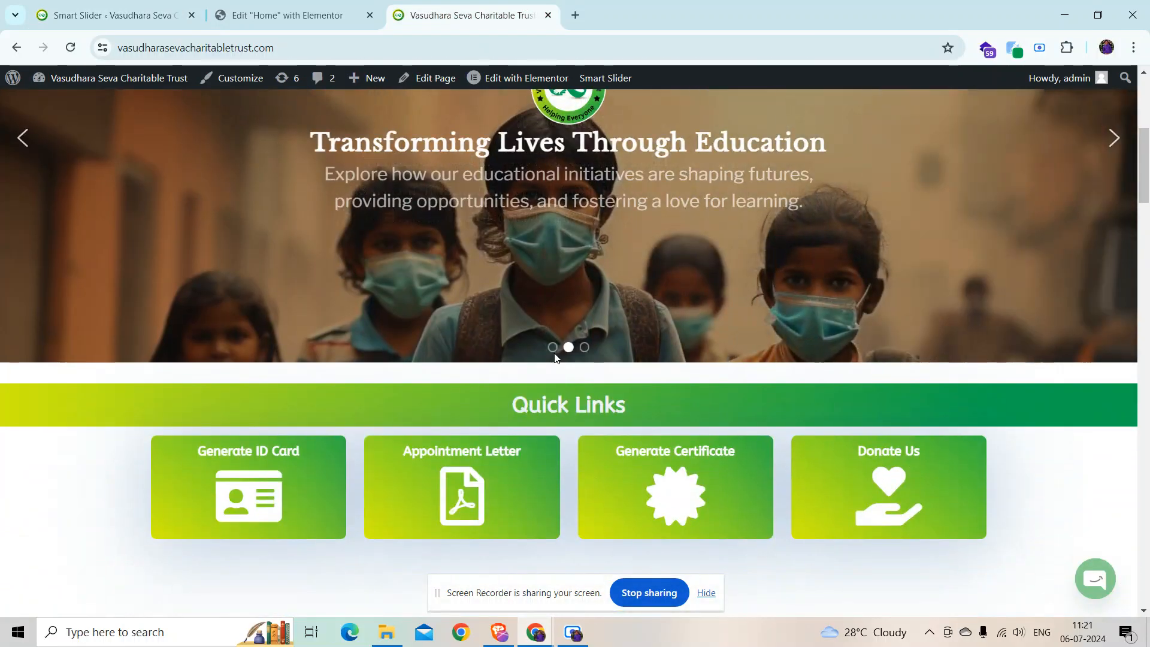
scroll(586, 491, "up", 3)
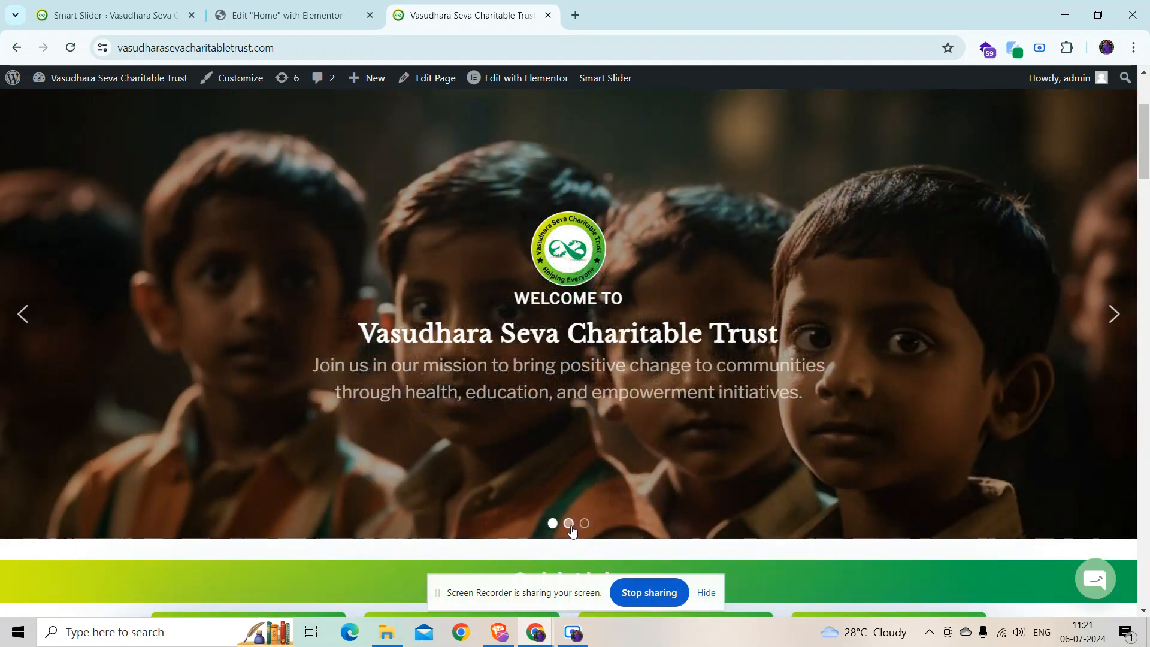
left_click(569, 524)
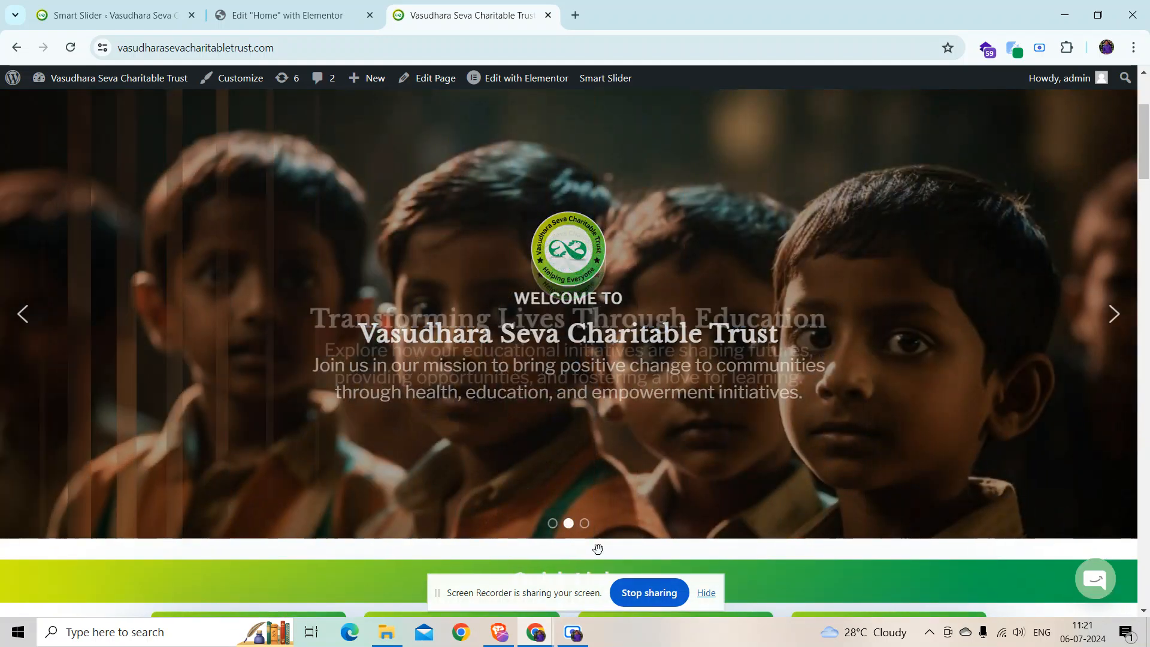
left_click(585, 523)
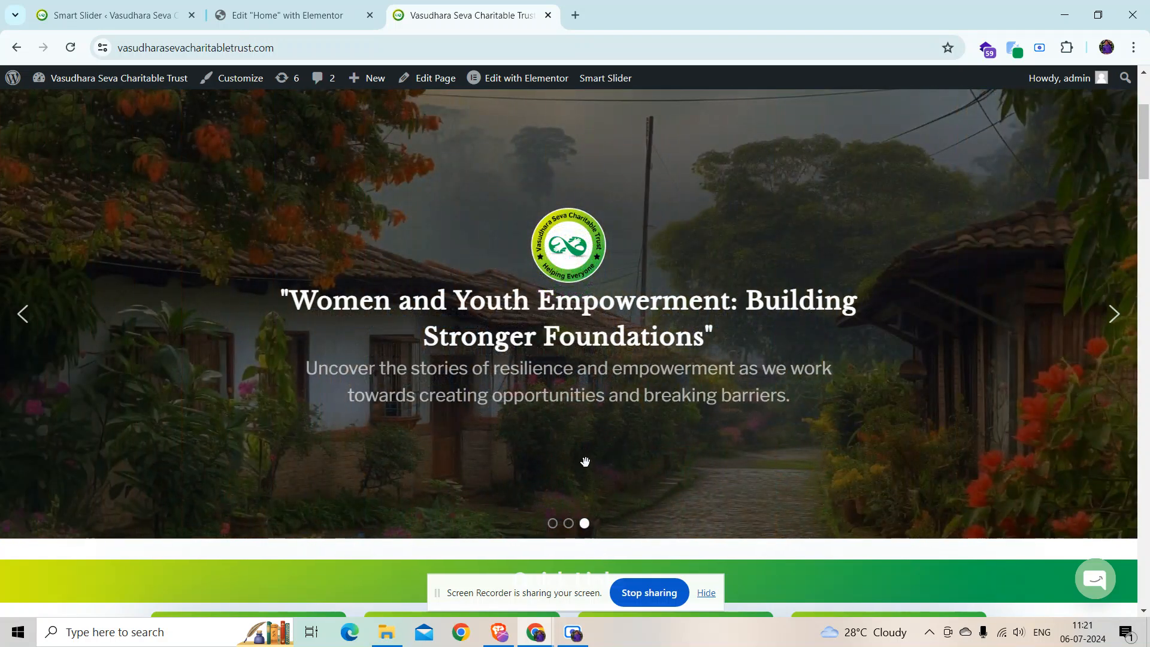
left_click(133, 13)
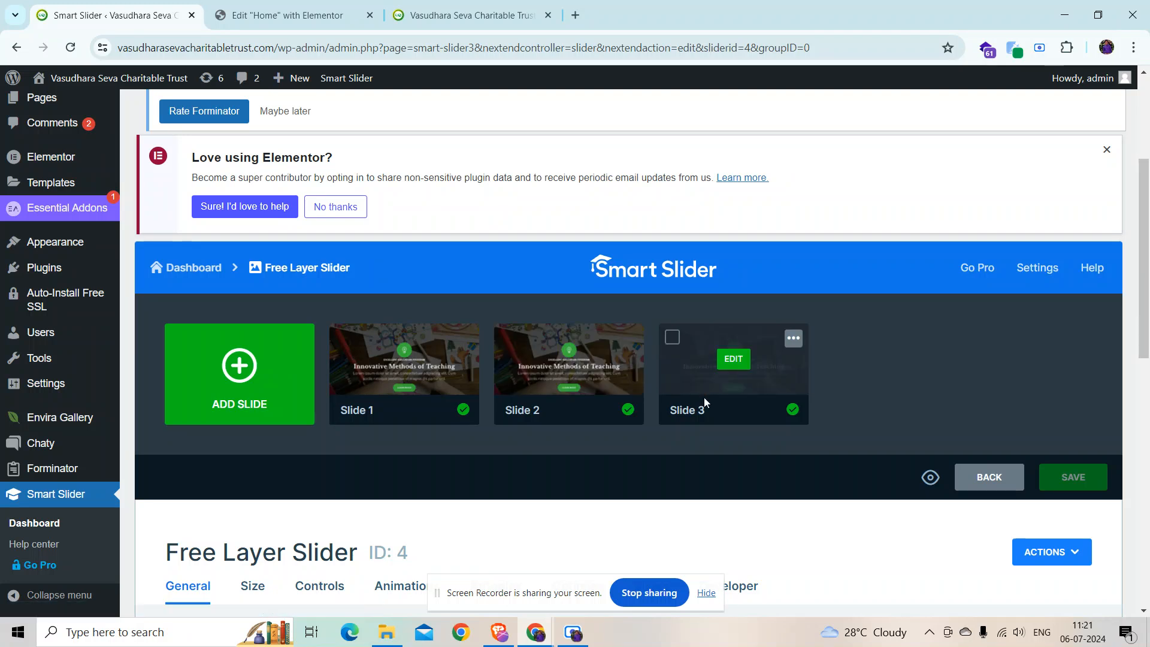
left_click(503, 8)
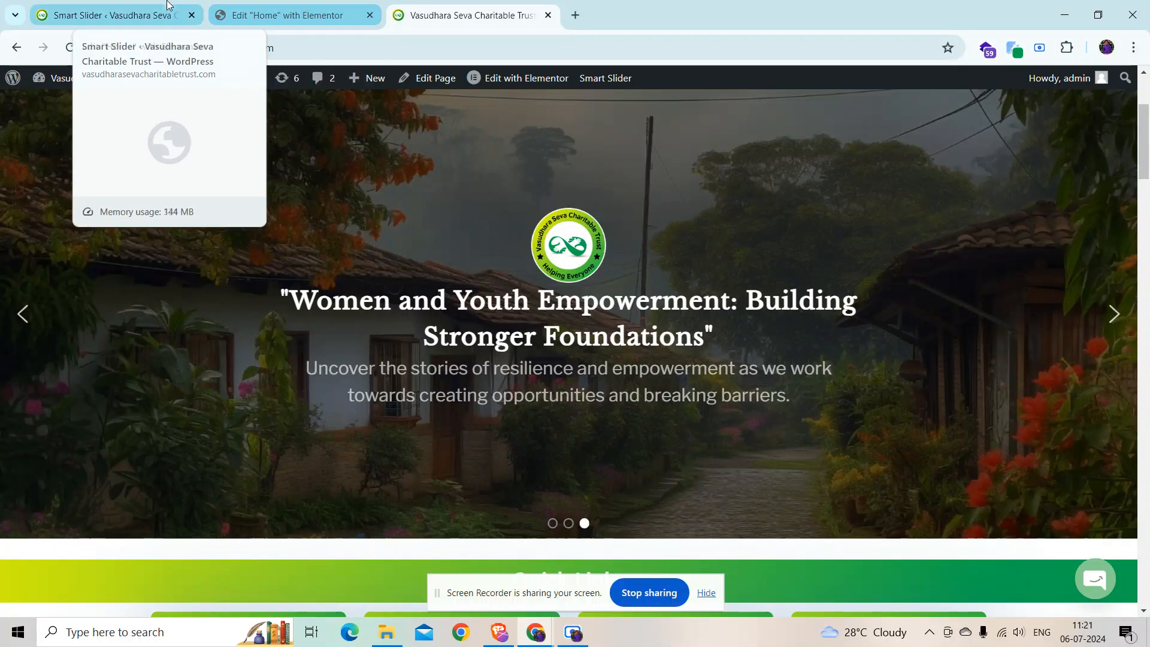
left_click(114, 14)
mouse_move(436, 378)
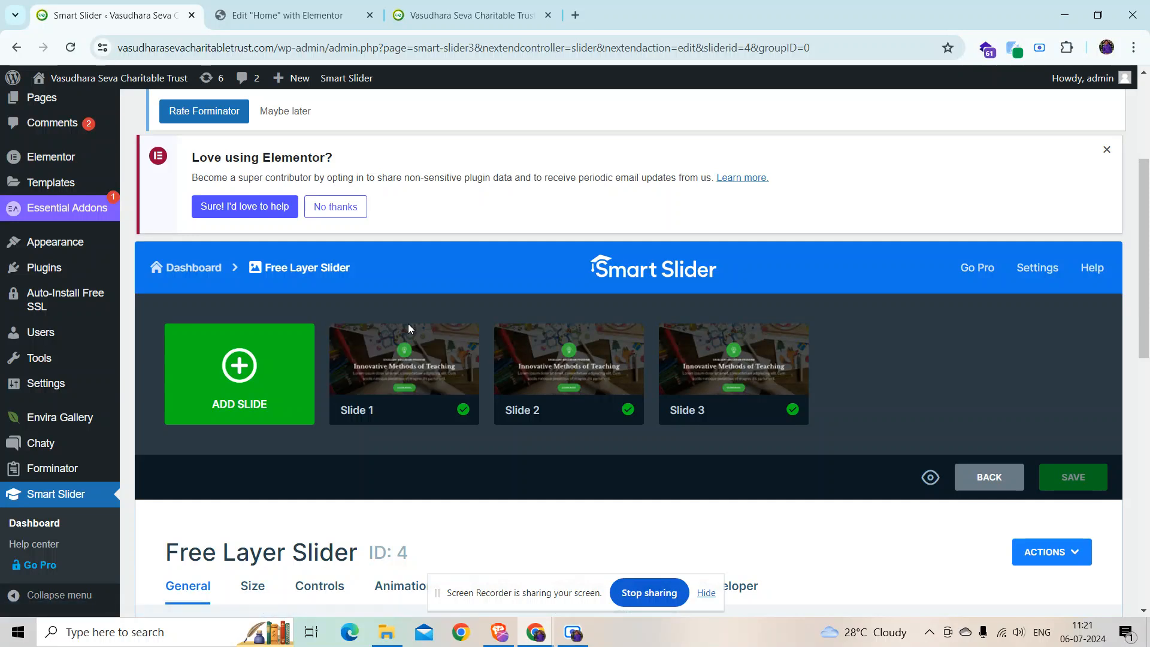
Step: Open Slide 1 and inspect its trust name heading and mission paragraph layers
left_click(405, 360)
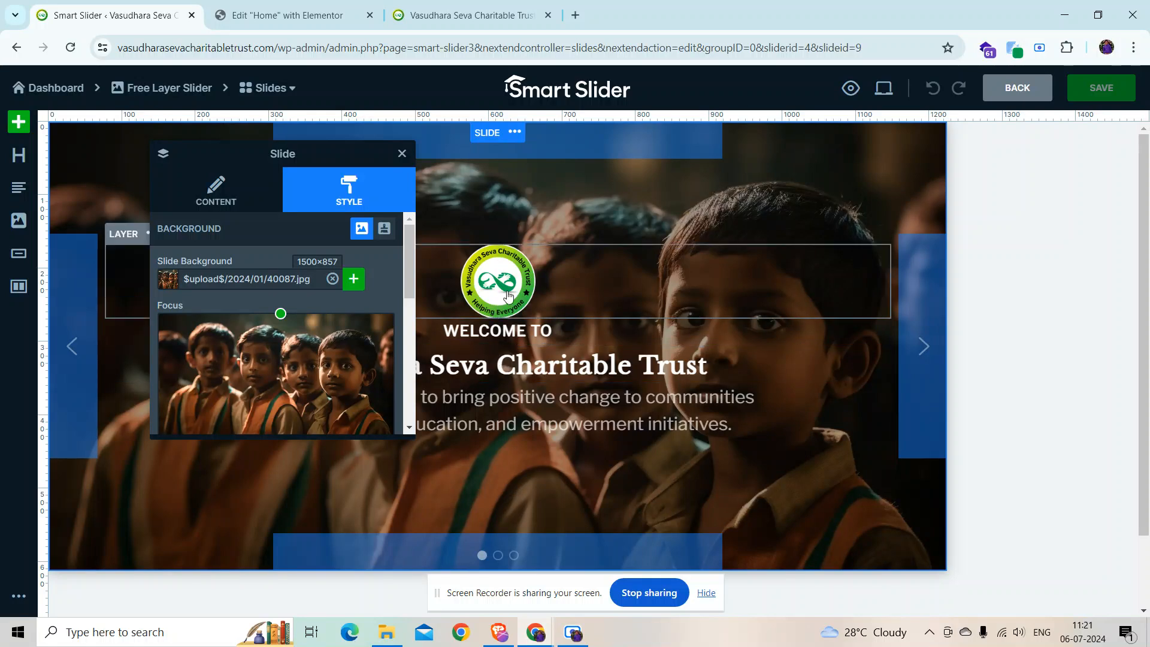
left_click(503, 354)
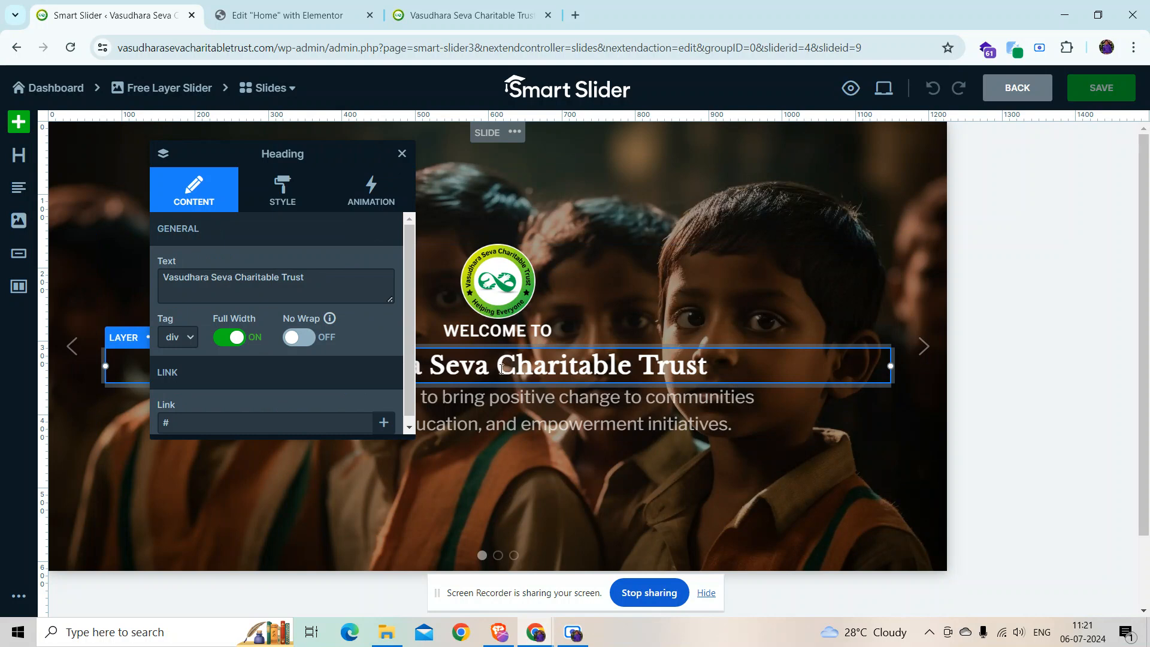
left_click(508, 417)
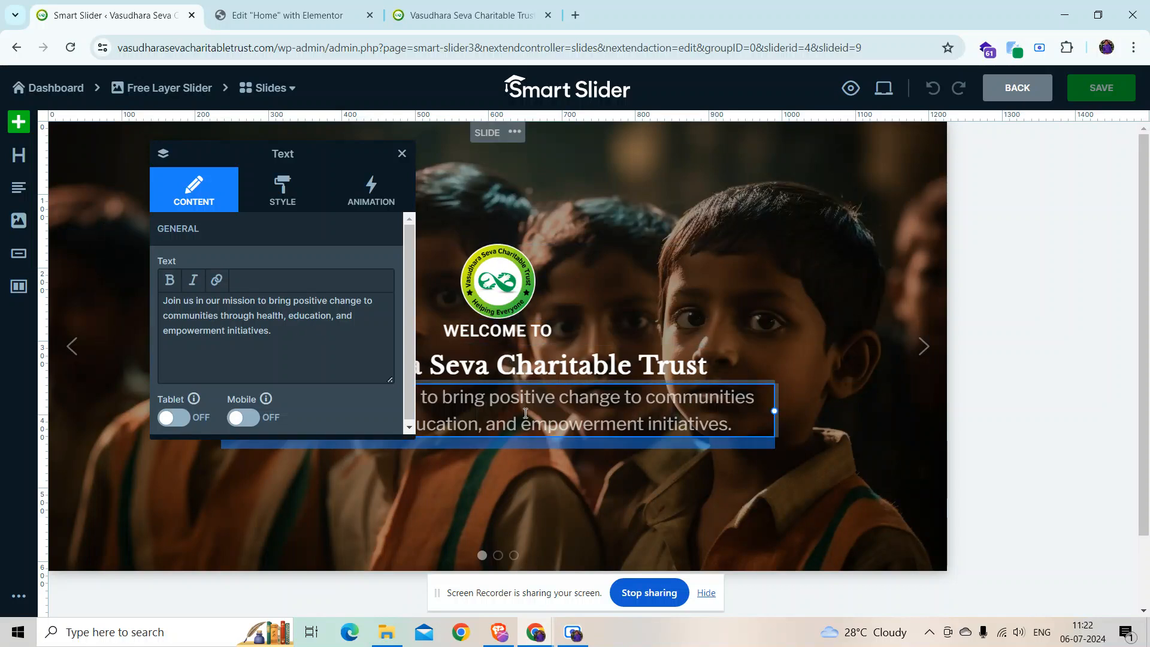
left_click(401, 153)
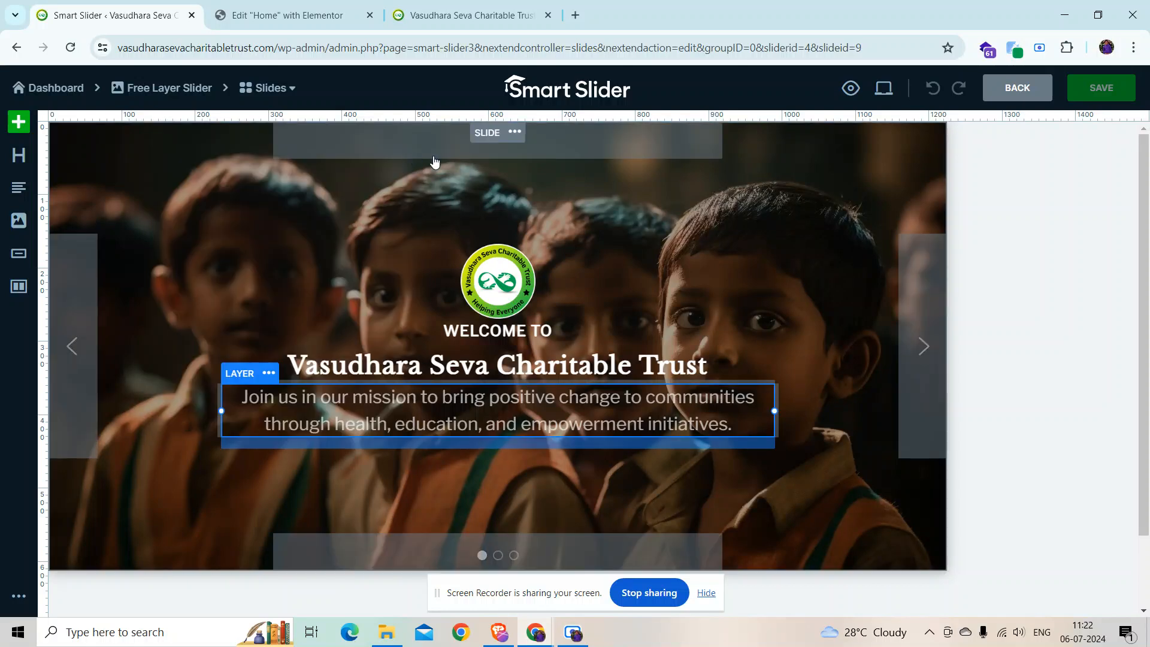
Step: Review the slide background in the Media Library unchanged, save the slide, and return to the slide list
left_click(492, 135)
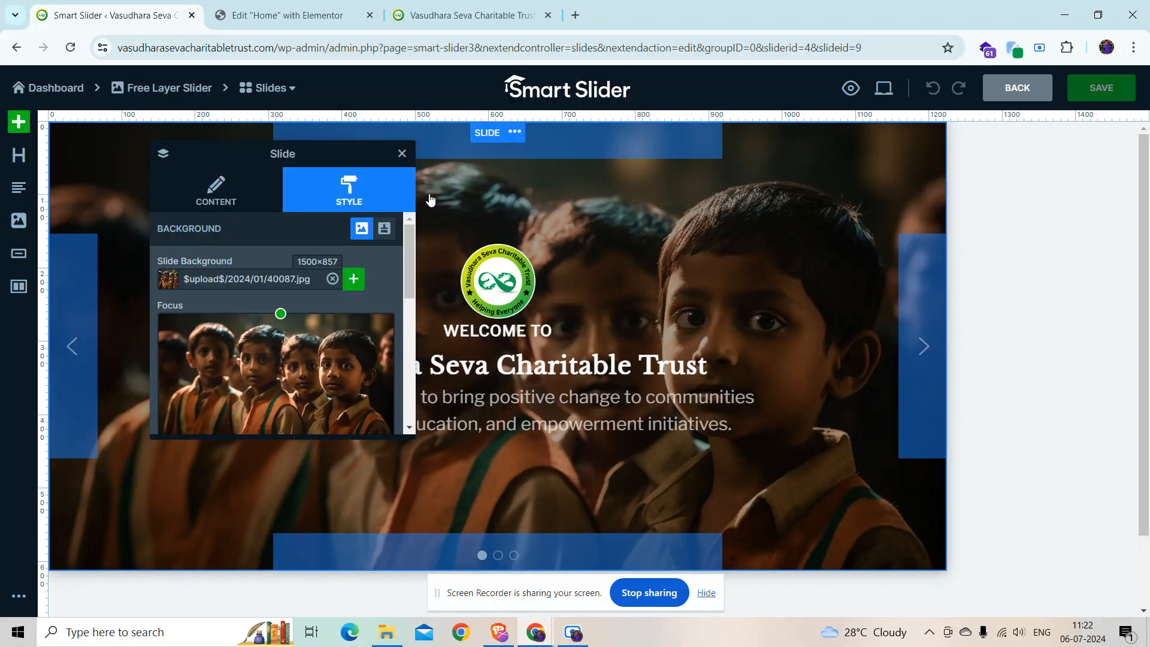
left_click(353, 279)
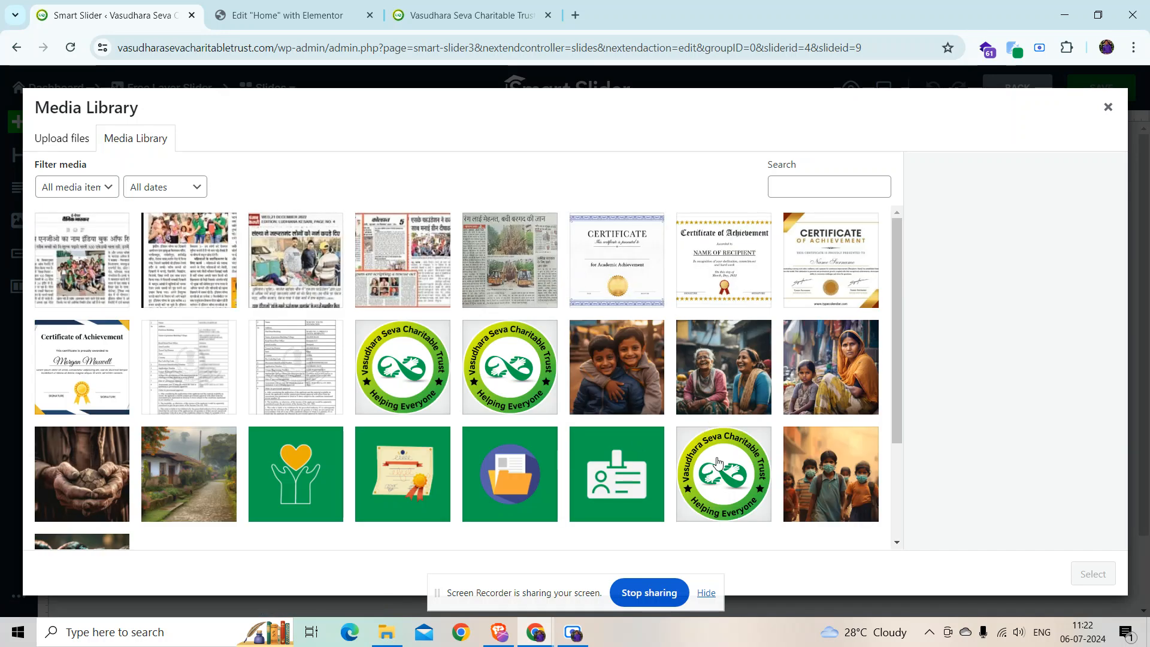
left_click(1107, 107)
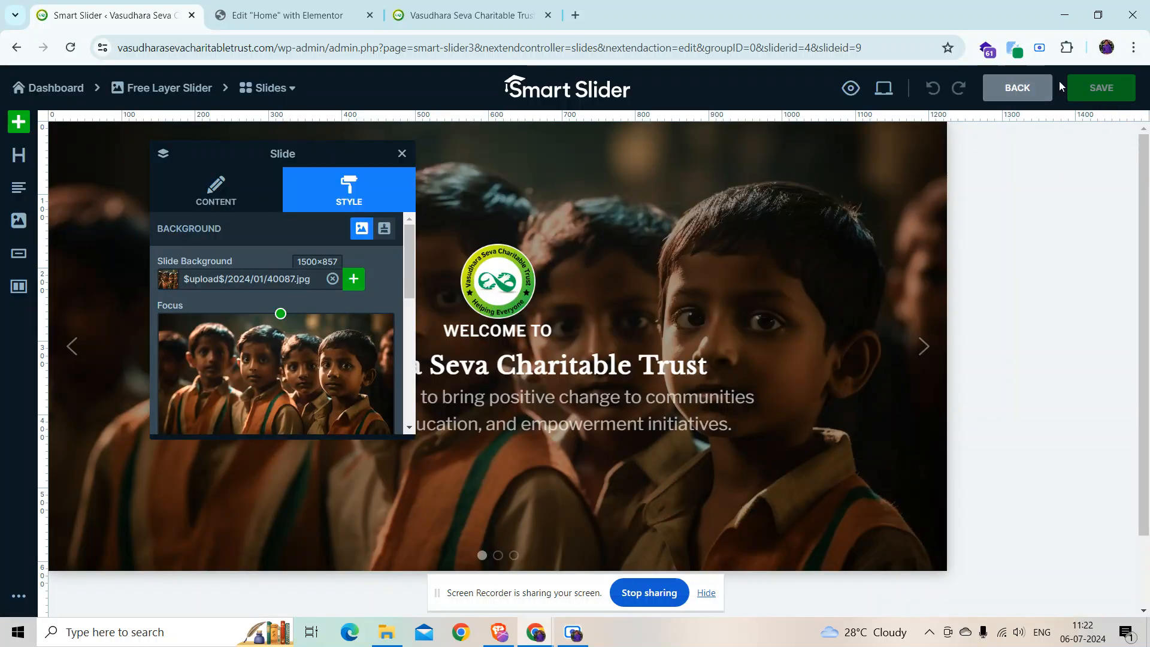
left_click(1089, 96)
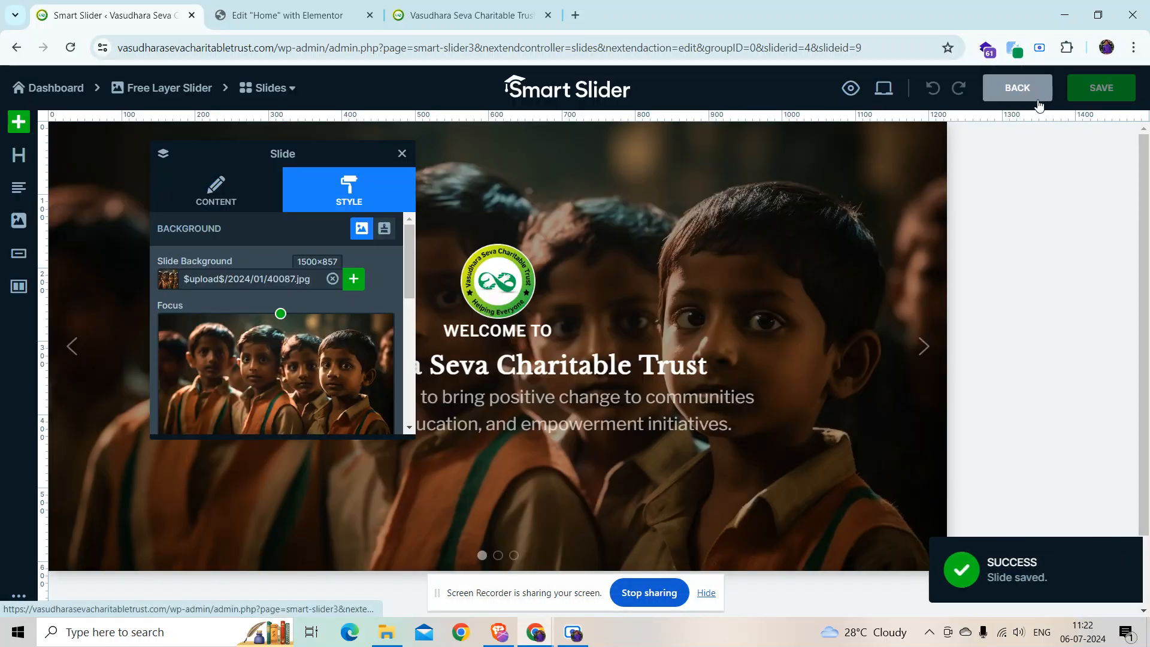
left_click(1035, 99)
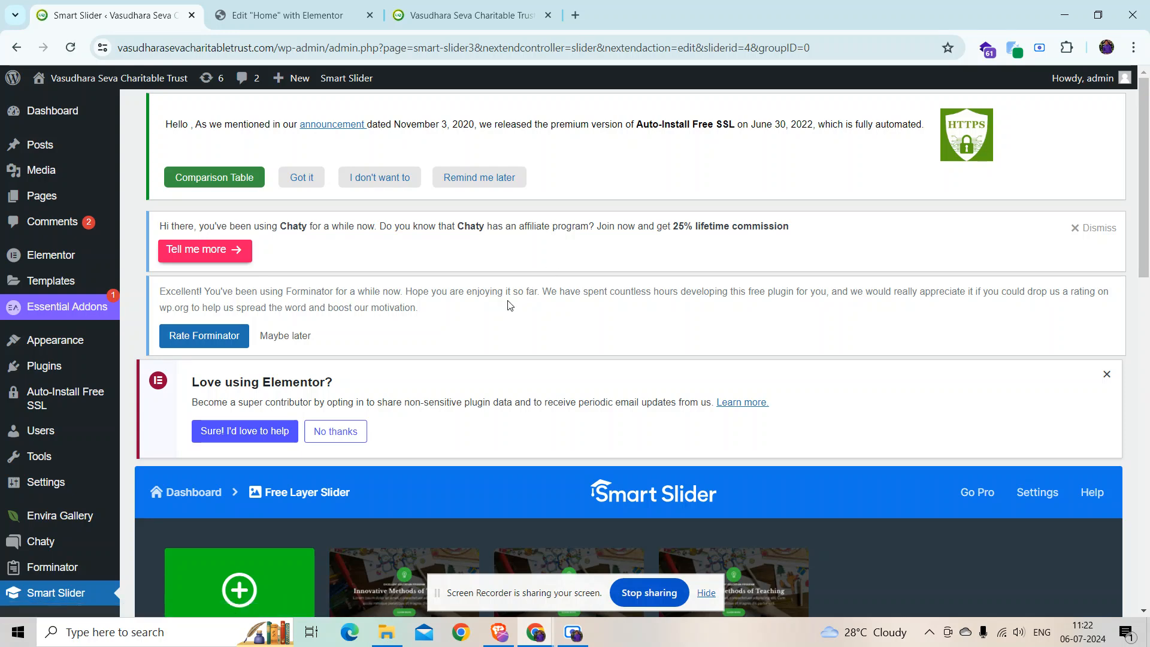
Step: Reload the live site's home page and go to Mission & Vision from the nav bar
left_click(467, 15)
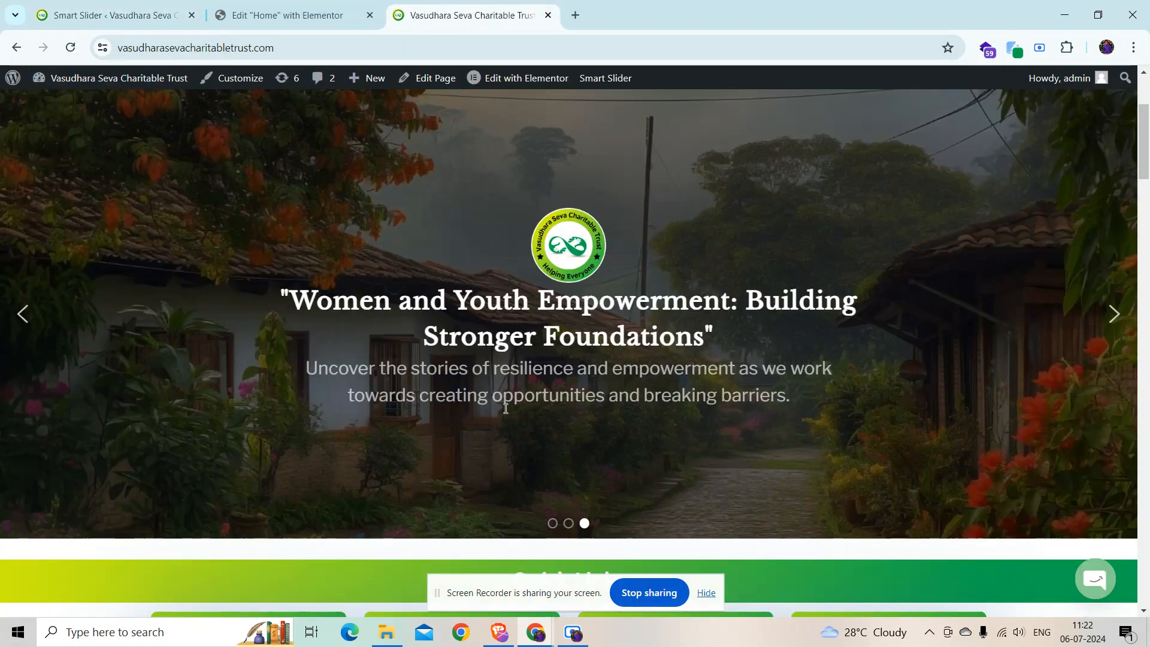
scroll(475, 401, "up", 2)
key("ctrl+r")
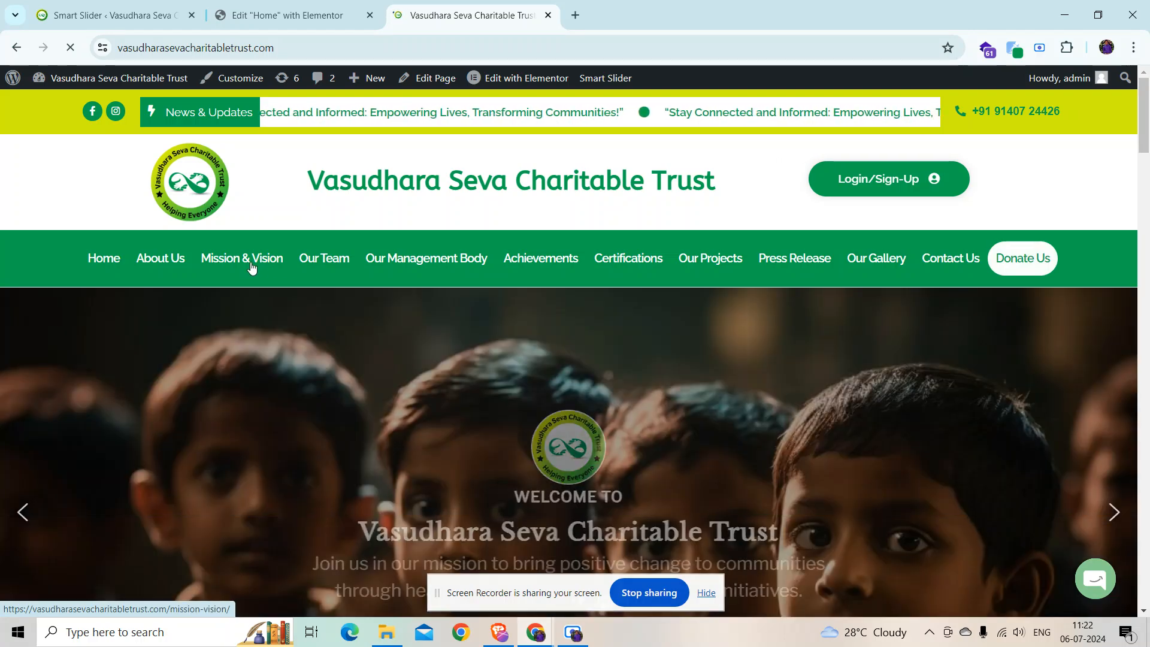
left_click(251, 265)
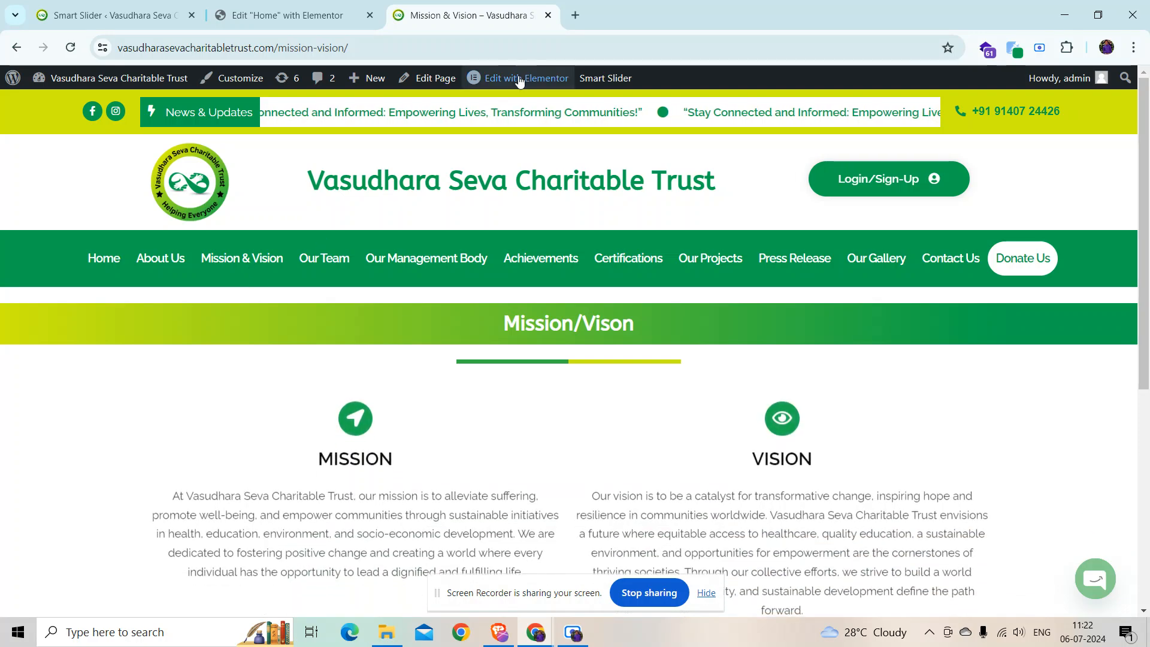
mouse_move(520, 81)
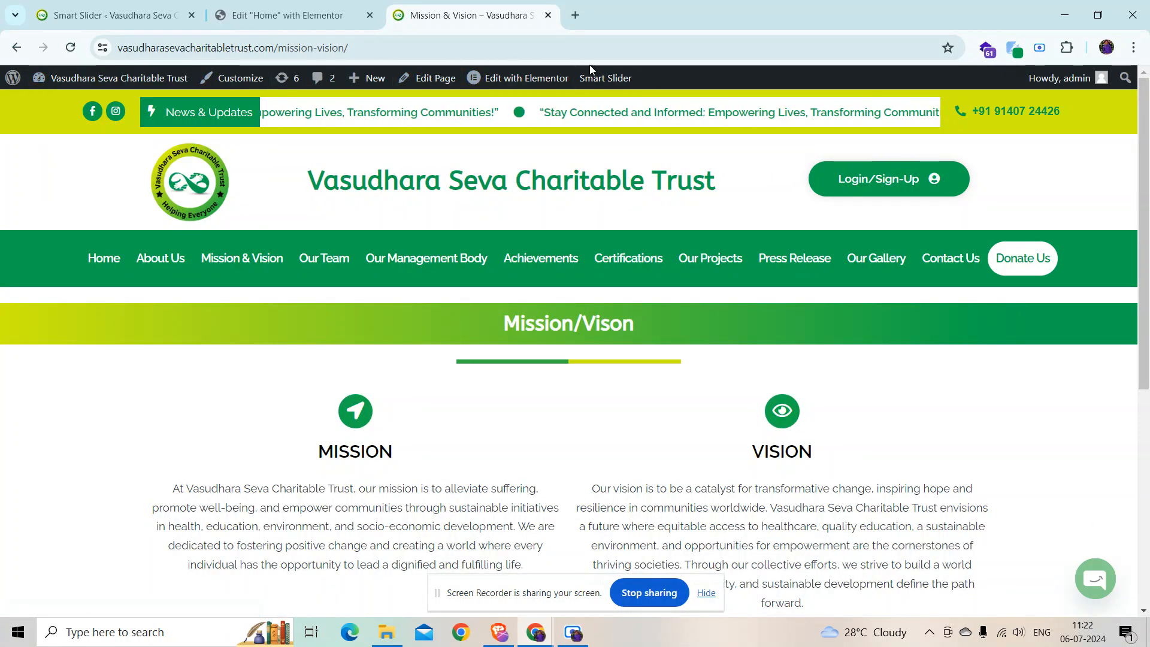
Step: Load the page in Elementor and inspect the MISSION and VISION icon box widgets
left_click(511, 89)
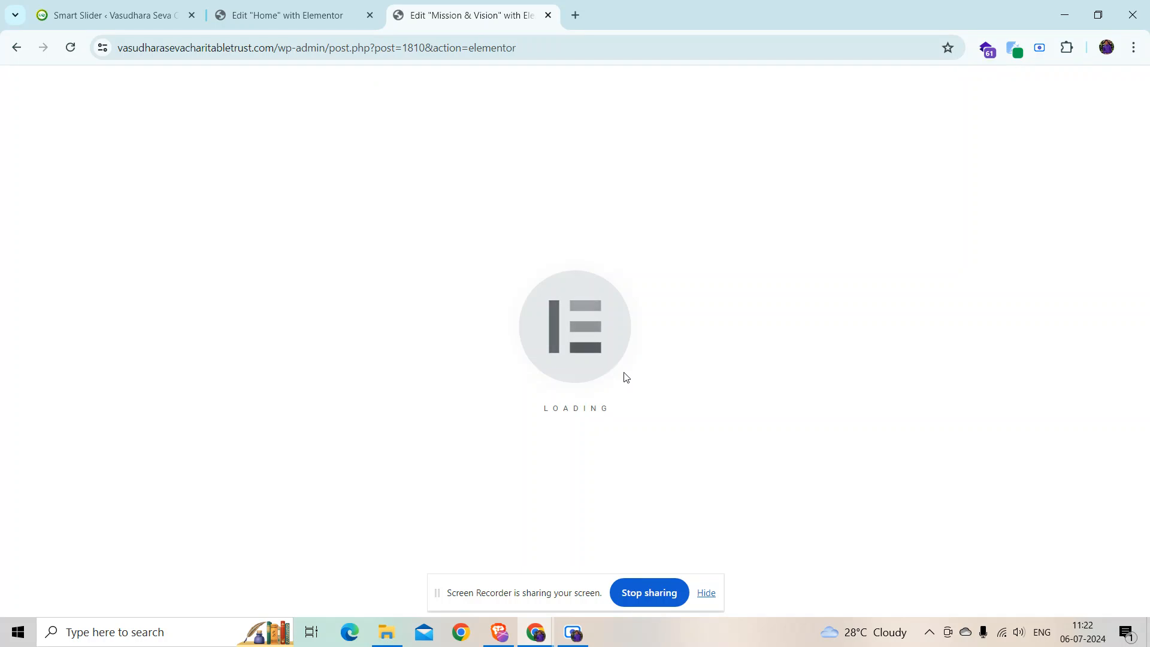
scroll(616, 419, "down", 8)
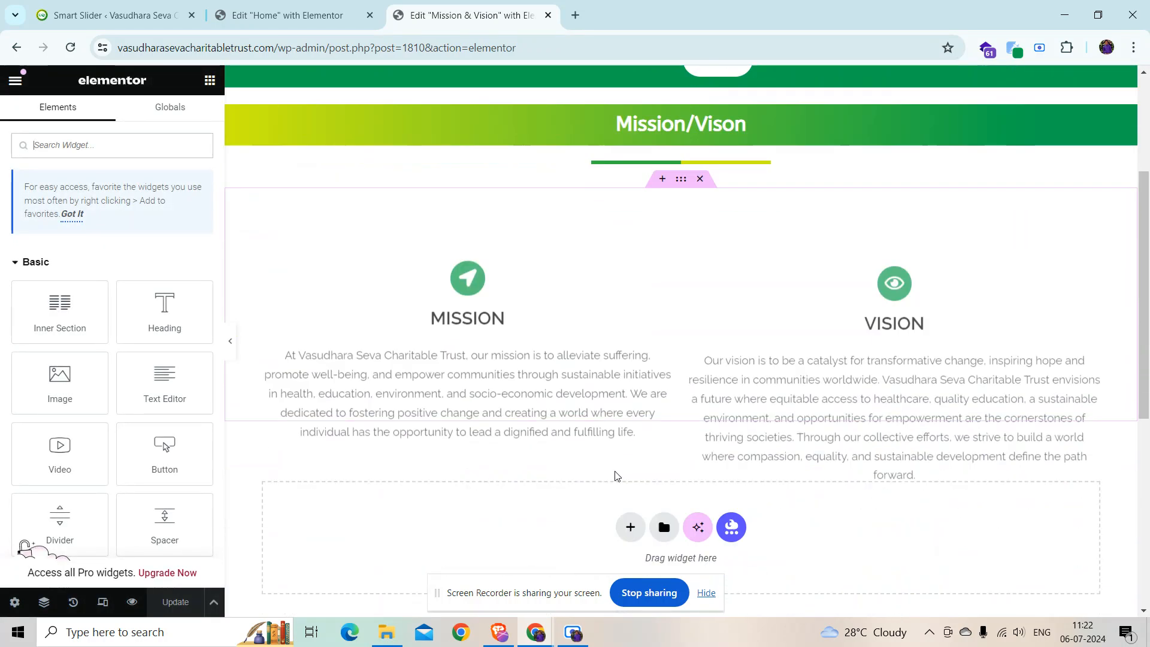
scroll(616, 473, "up", 7)
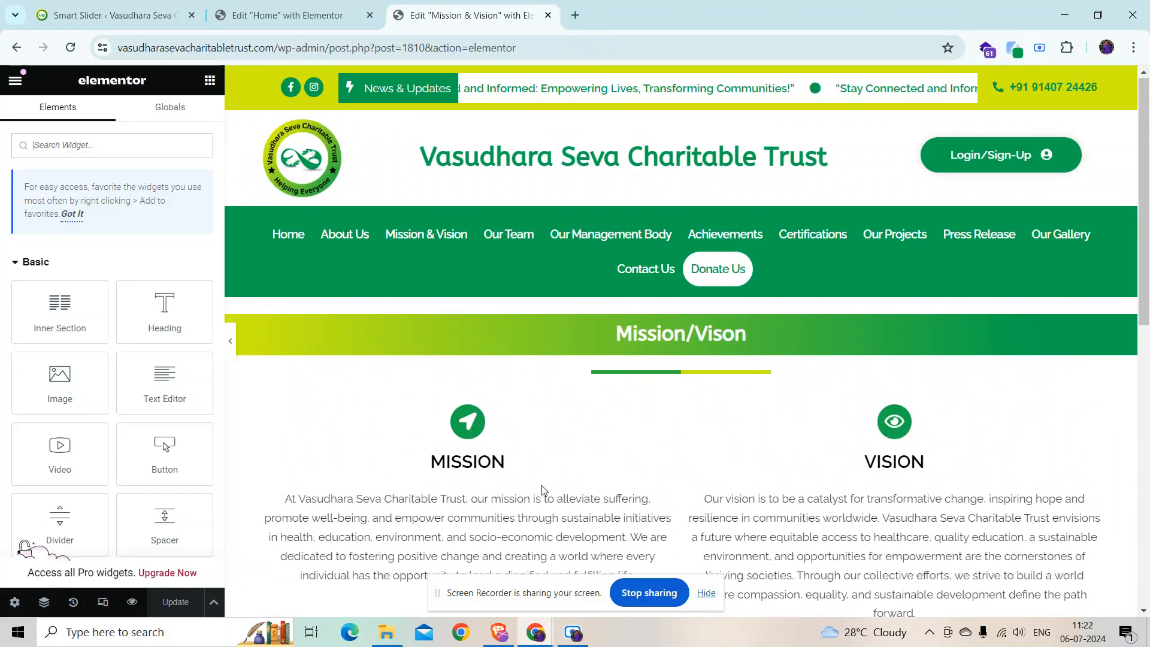
scroll(543, 490, "down", 1)
left_click(510, 439)
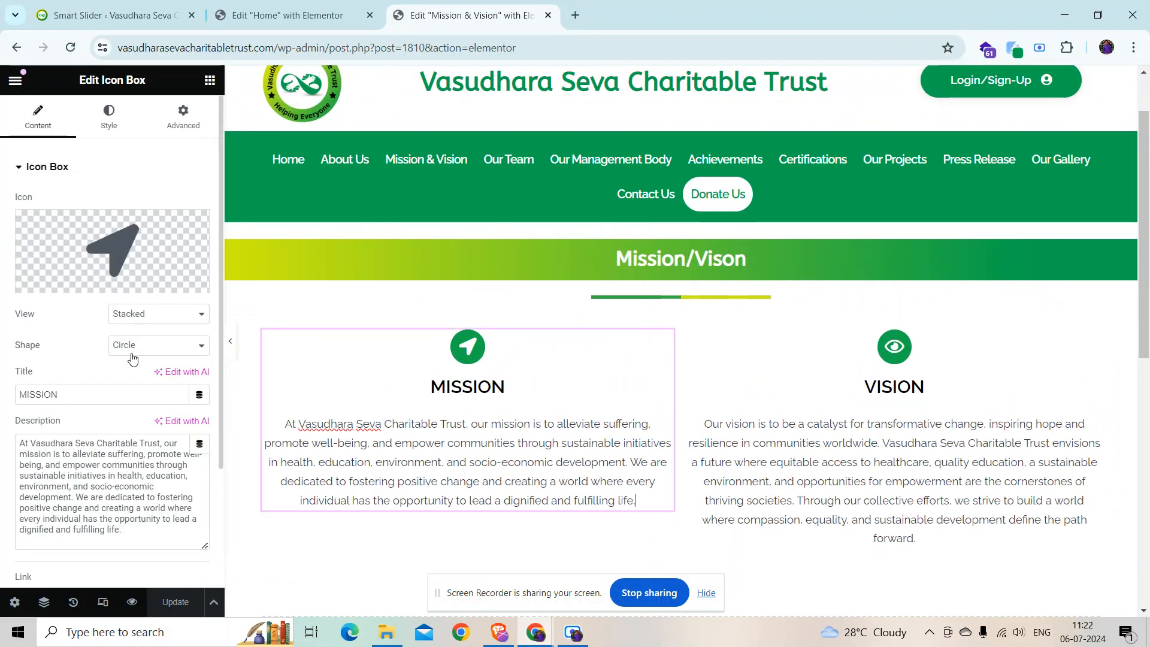
left_click(915, 537)
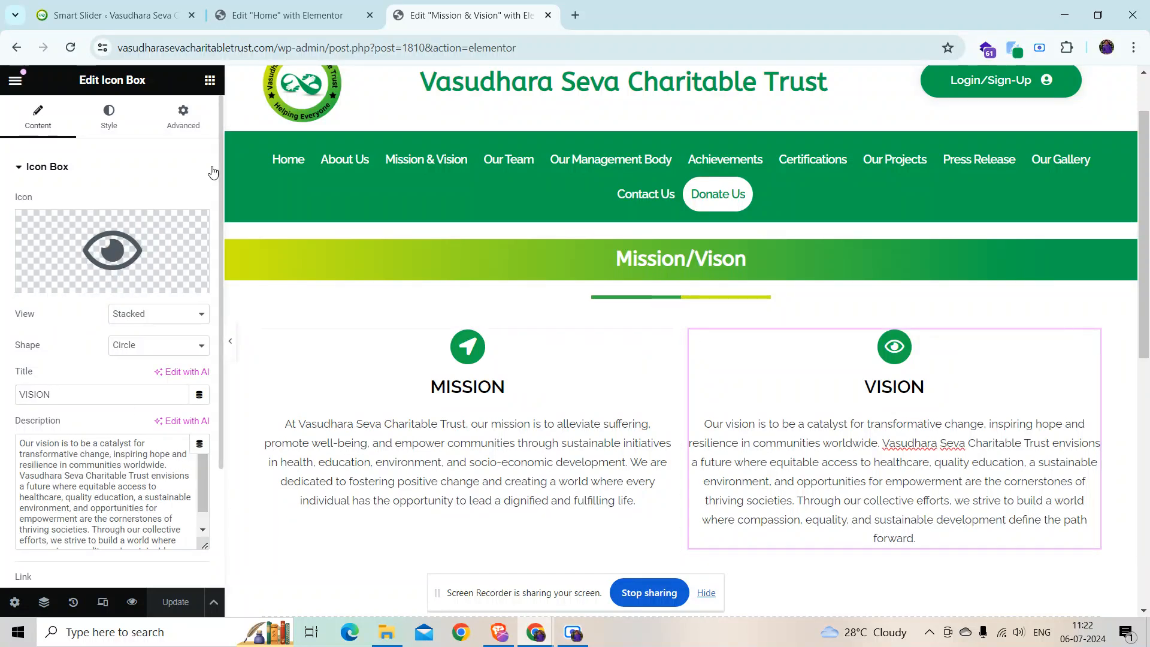
left_click(46, 169)
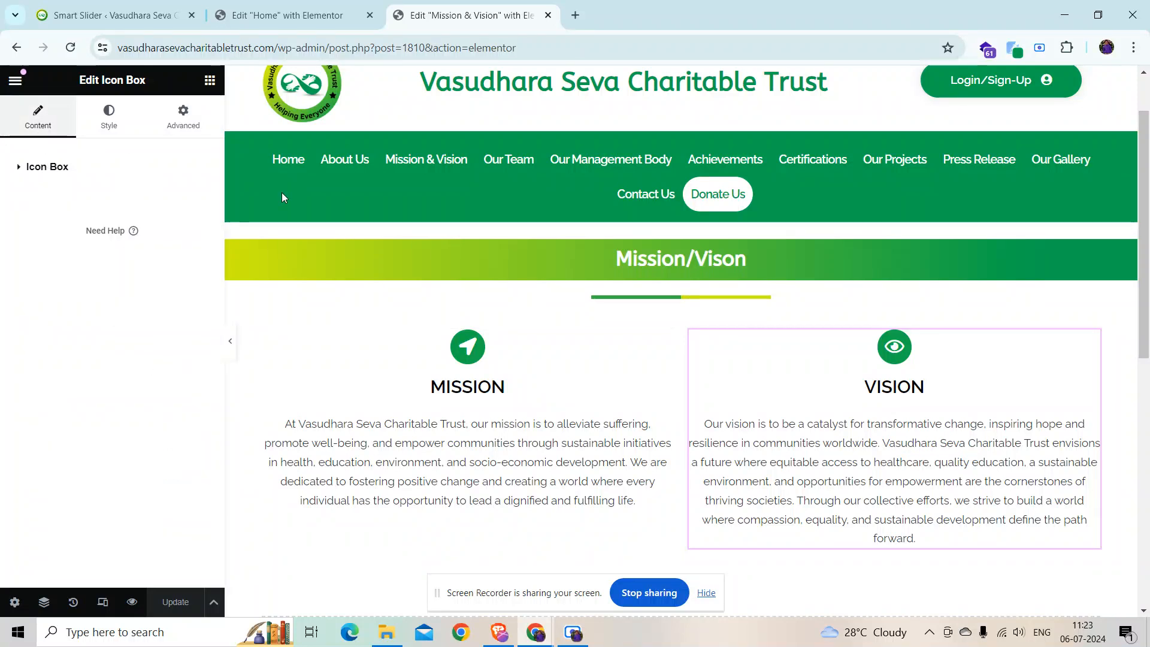
scroll(635, 248, "up", 2)
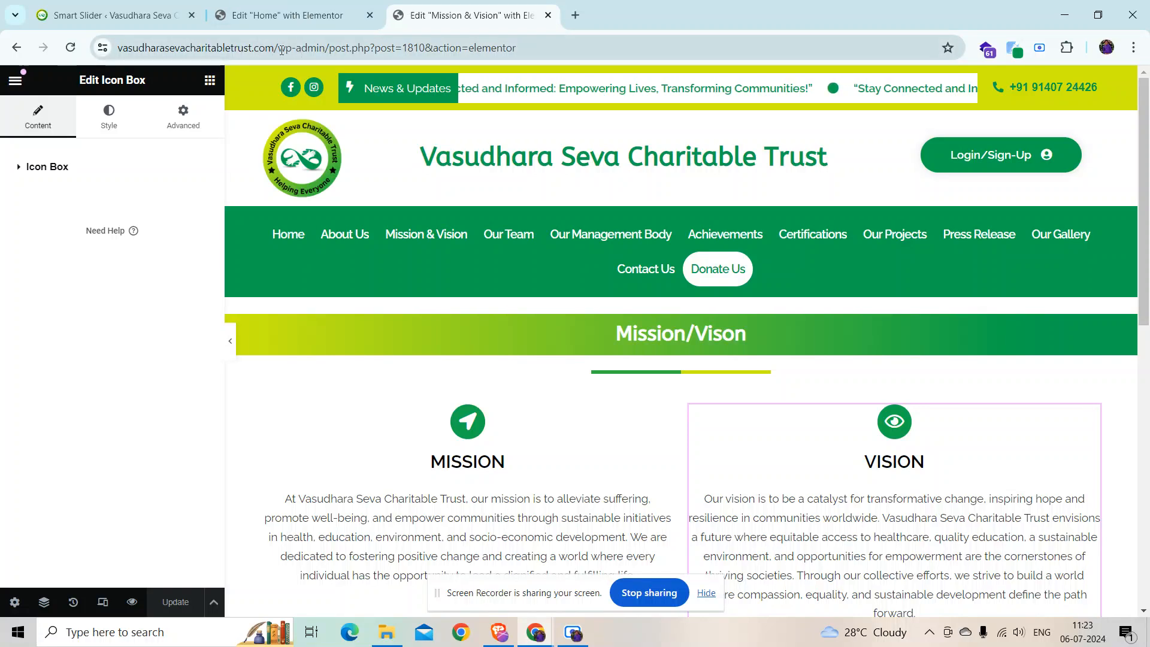
left_click_drag(280, 49, 632, 19)
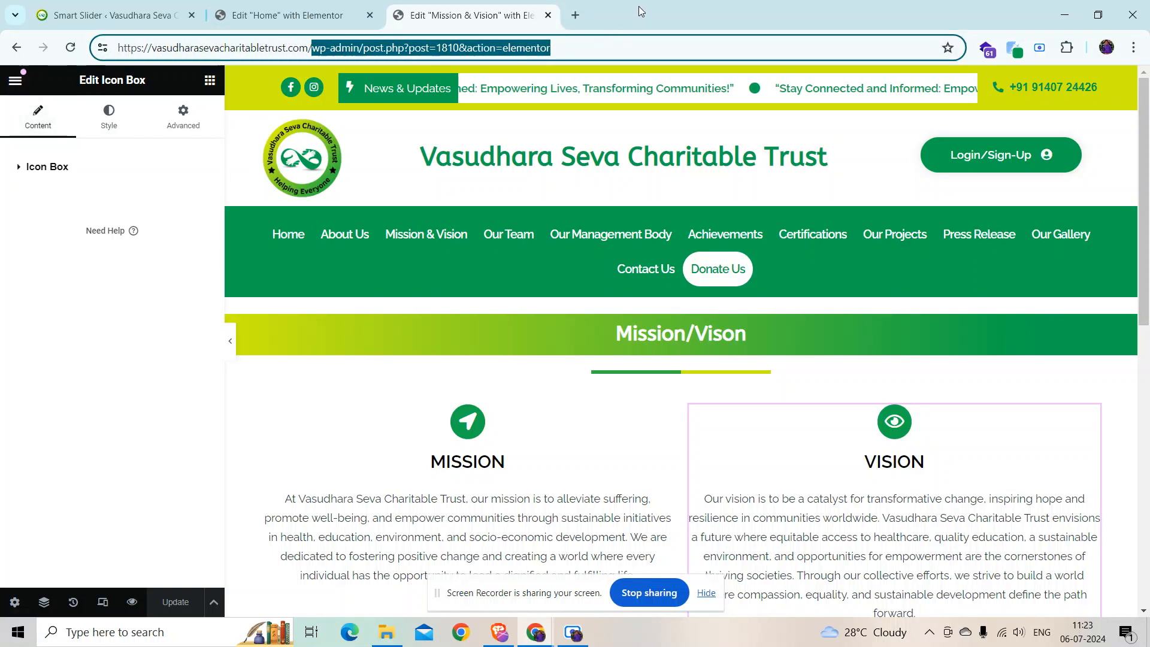
Step: Delete the wp-admin editor path from the address bar to load the site's home page
key("BackSpace")
key("Return")
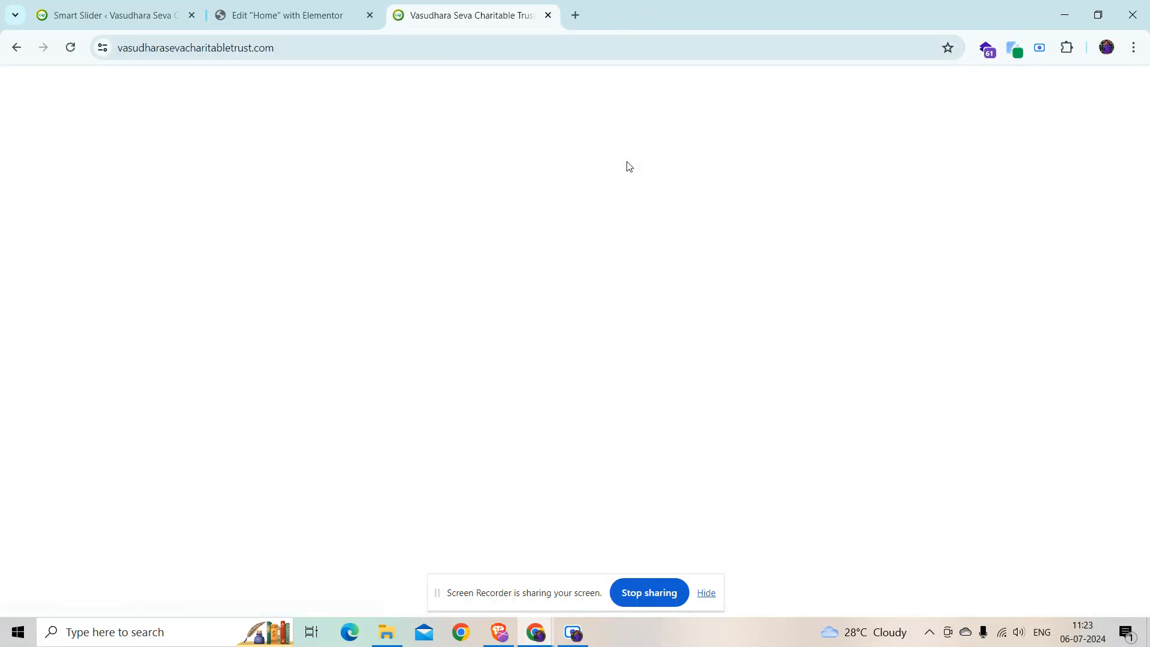